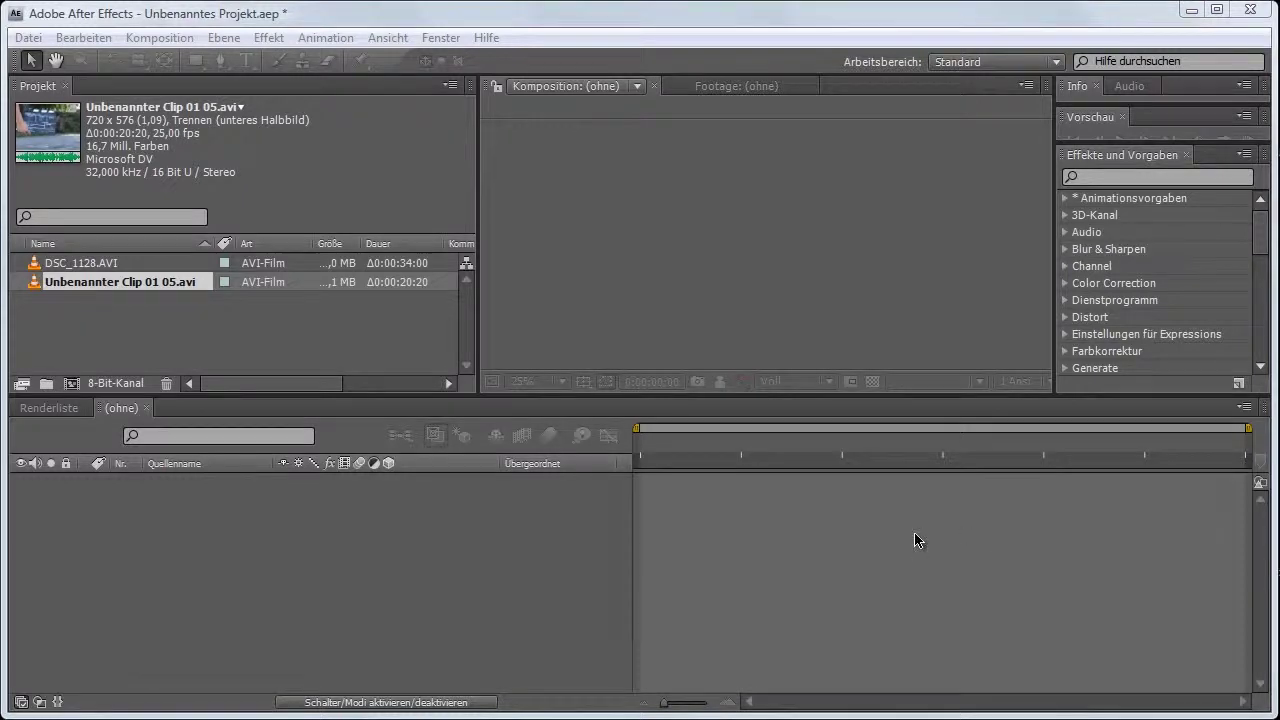
Step: Select the Unbenannter Clip 01 05.avi footage in the Project panel
left_click(571, 12)
left_click(544, 516)
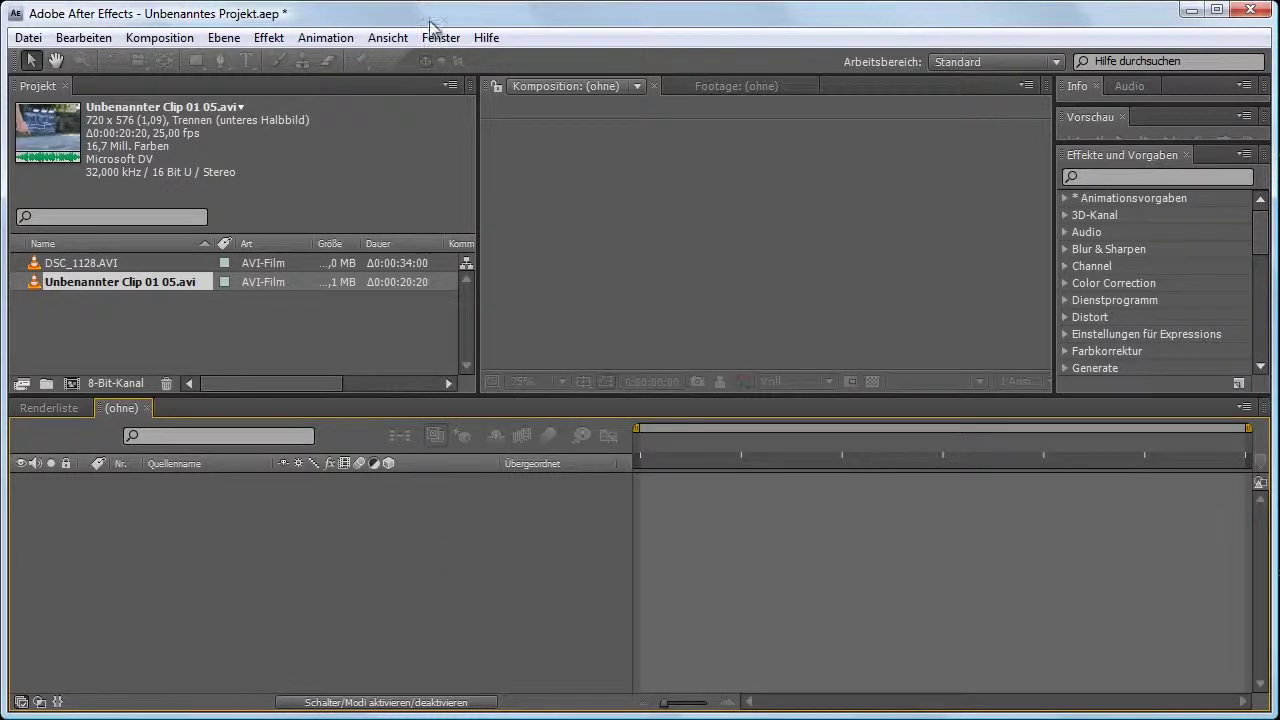
left_click(607, 214)
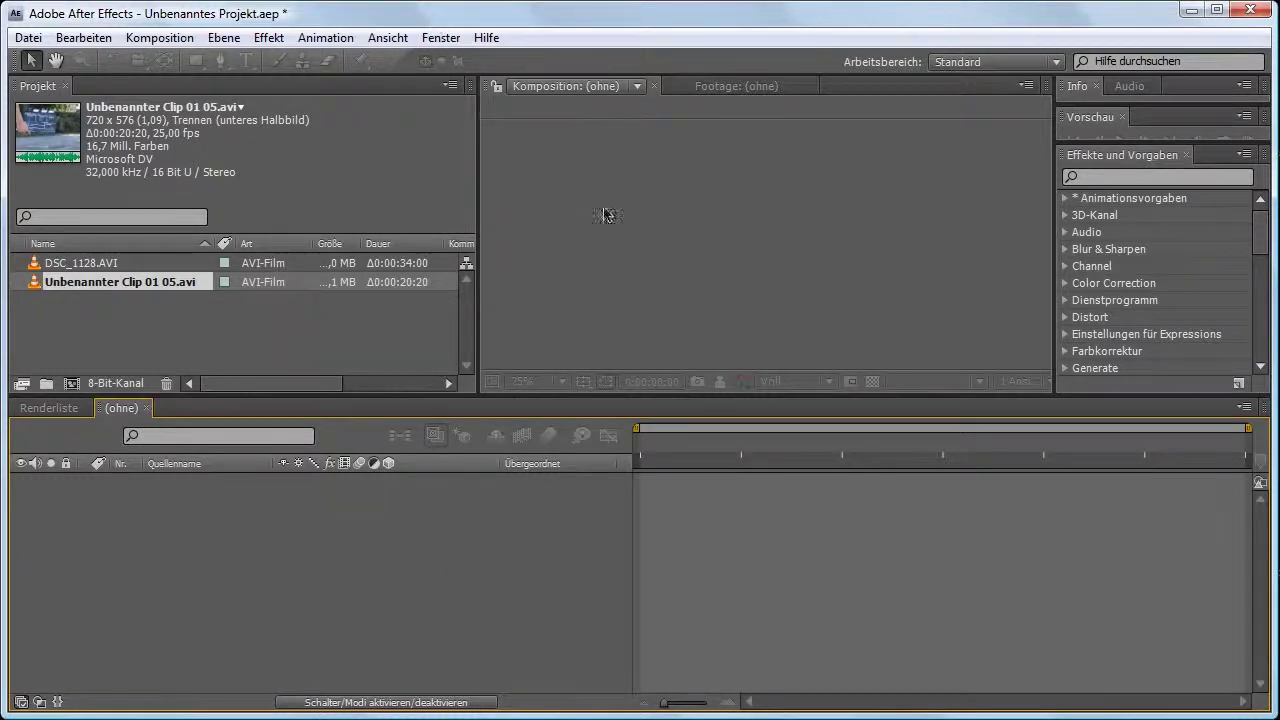
left_click(258, 326)
left_click(105, 282)
left_click(115, 323)
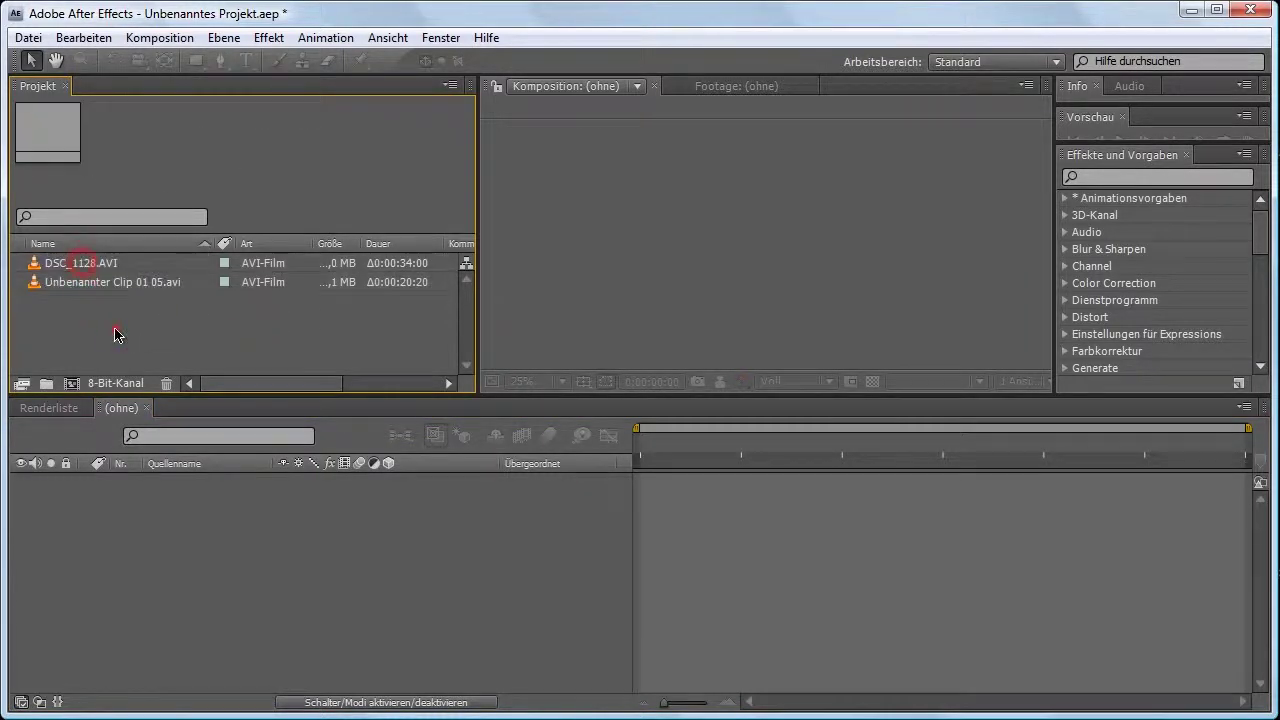
left_click(69, 287)
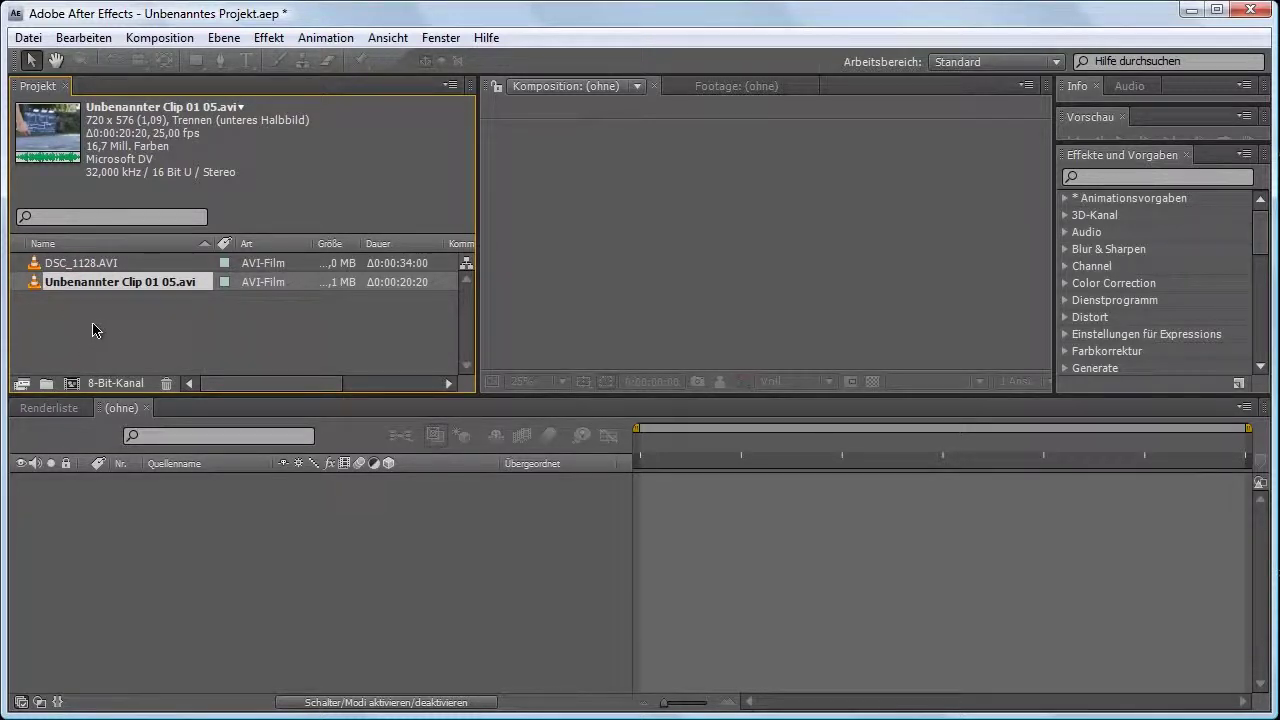
left_click(77, 323)
left_click(55, 282)
Step: Make a composition from Unbenannter Clip 01 05.avi and zoom the viewer to 50%
left_click(150, 334)
left_click(114, 284)
left_click_drag(112, 293, 72, 383)
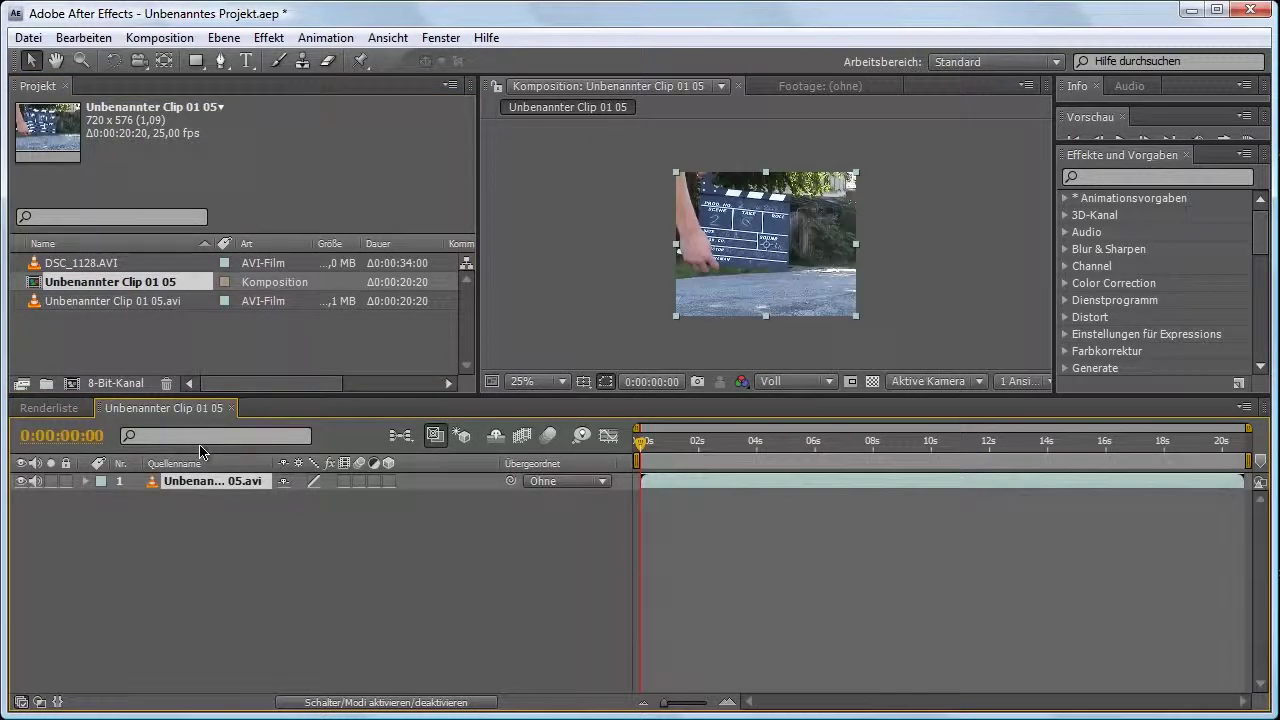
key("period")
left_click(531, 264)
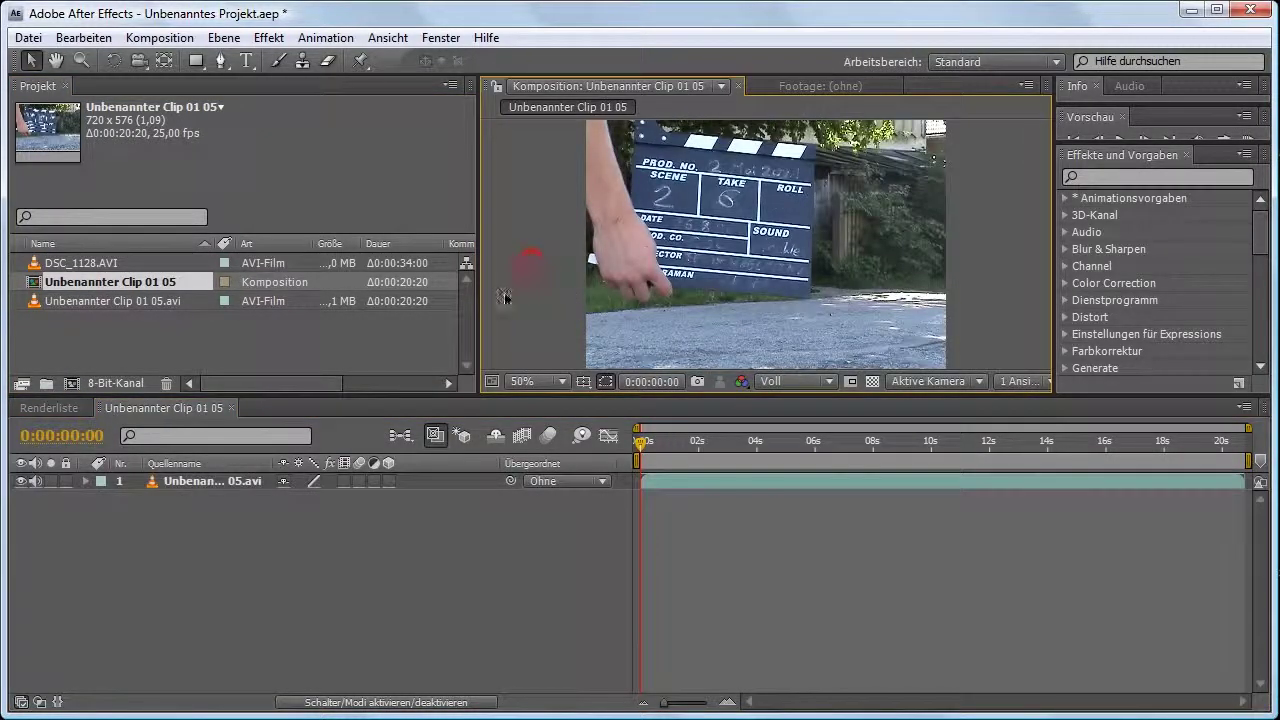
mouse_move(640, 441)
left_mouse_down()
mouse_move(787, 450)
mouse_move(593, 455)
left_mouse_up()
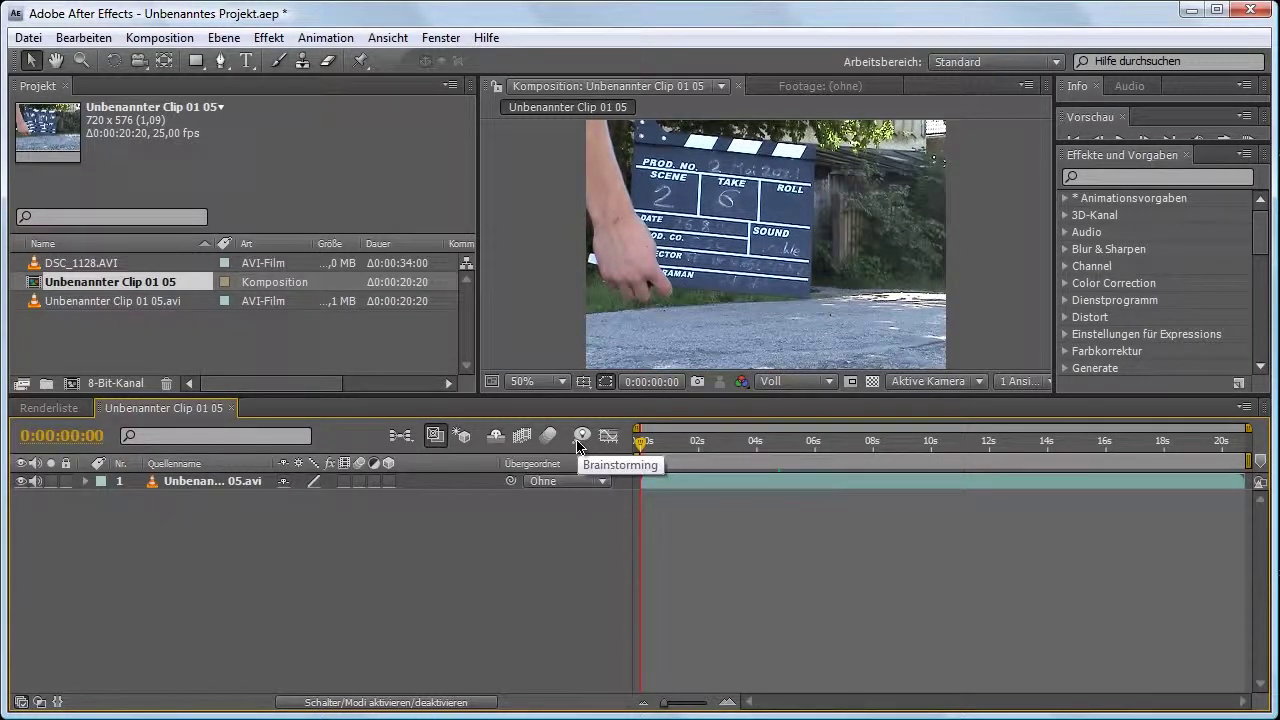
Step: Check the composition's layer 1 and look through the Composition menu commands
left_click(285, 333)
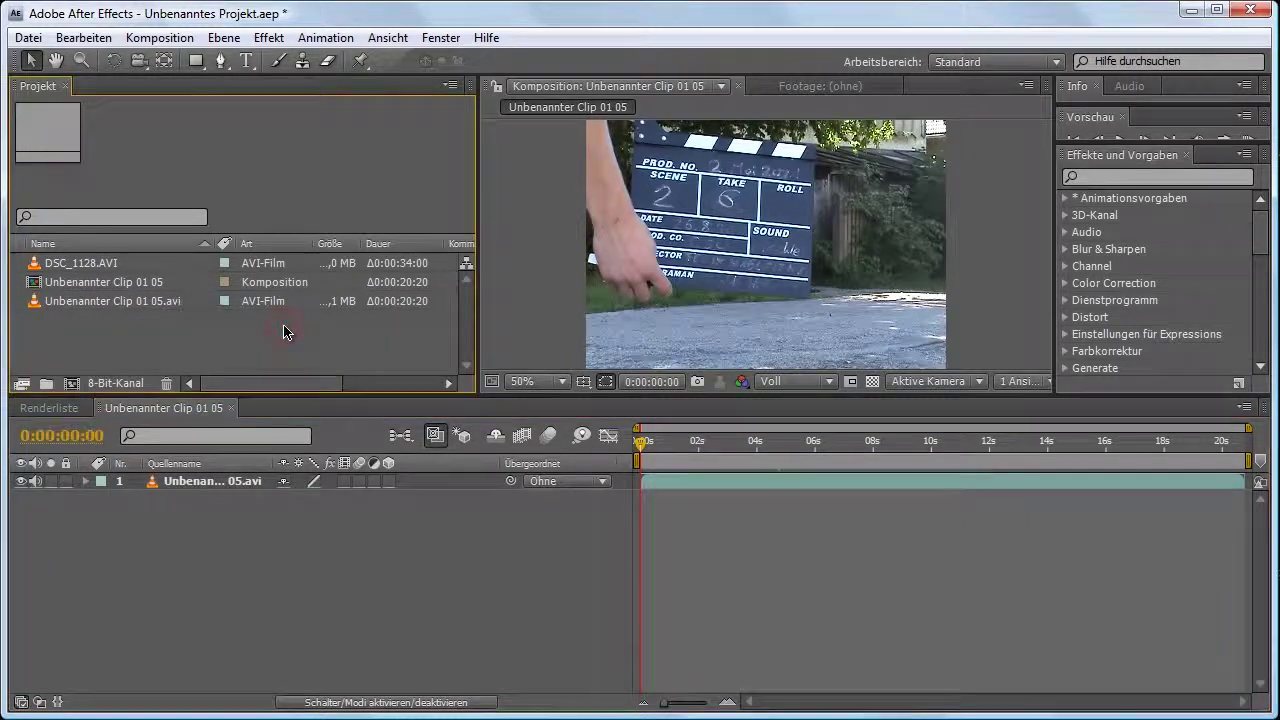
left_click(228, 530)
left_click(238, 604)
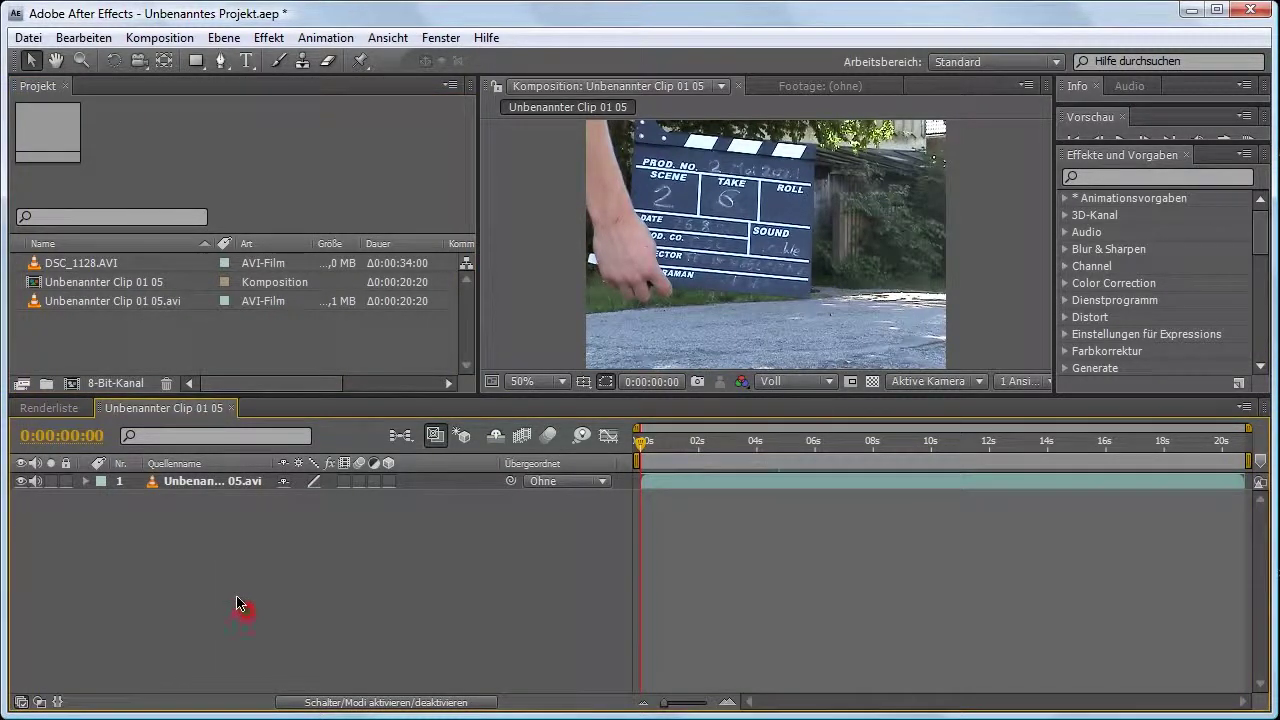
left_click(222, 362)
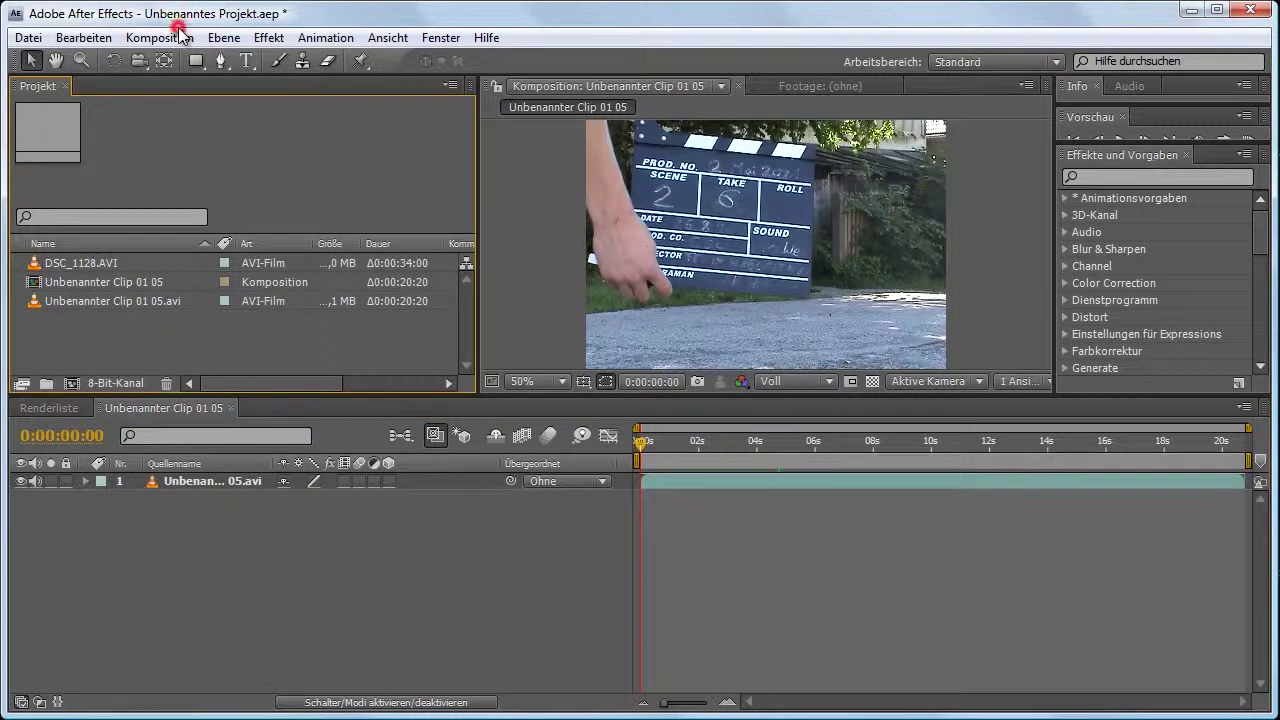
left_click(180, 33)
left_click(223, 89)
left_click(308, 526)
left_click(230, 484)
left_click(241, 517)
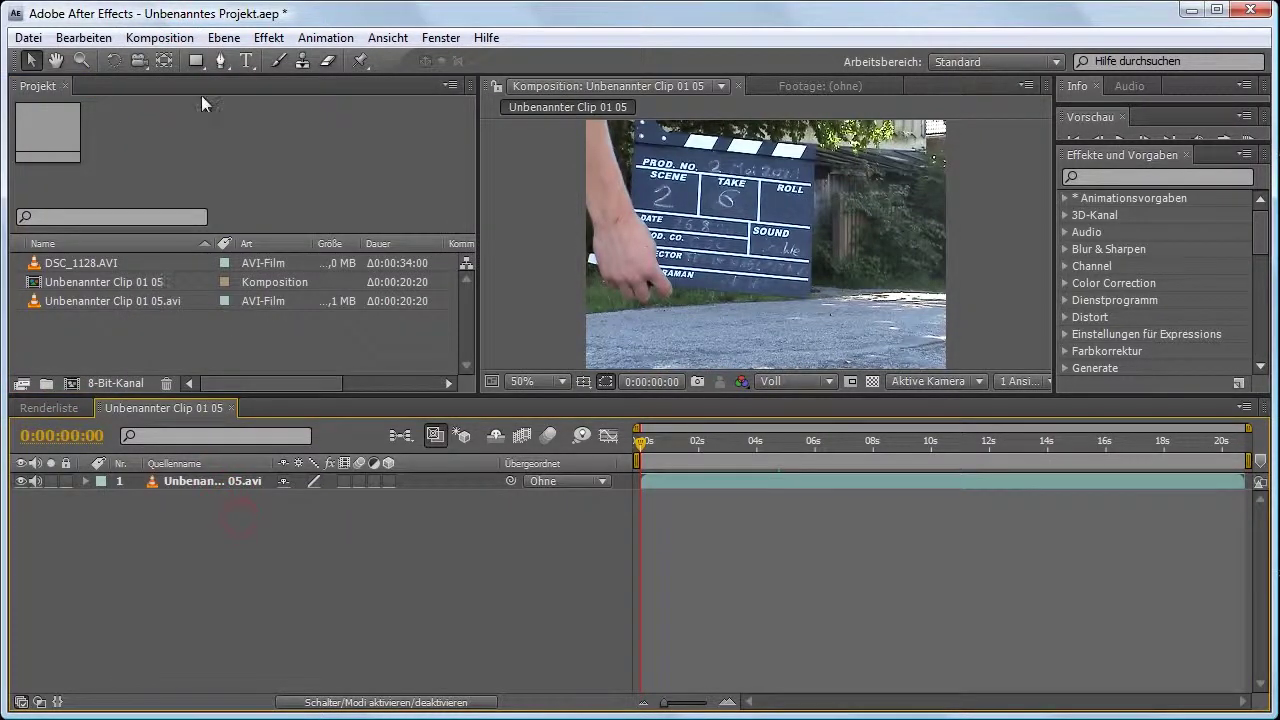
left_click(168, 40)
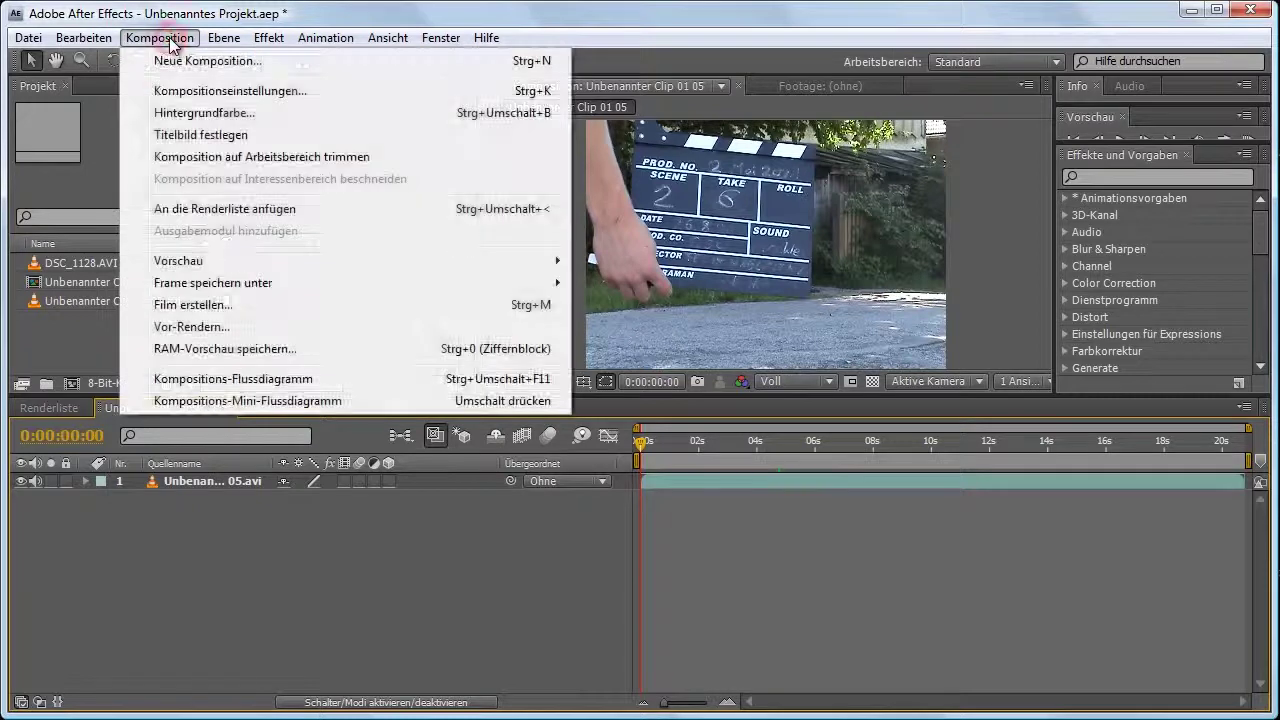
Step: Add the composition to the render queue and bring up its Render Settings
left_click(315, 212)
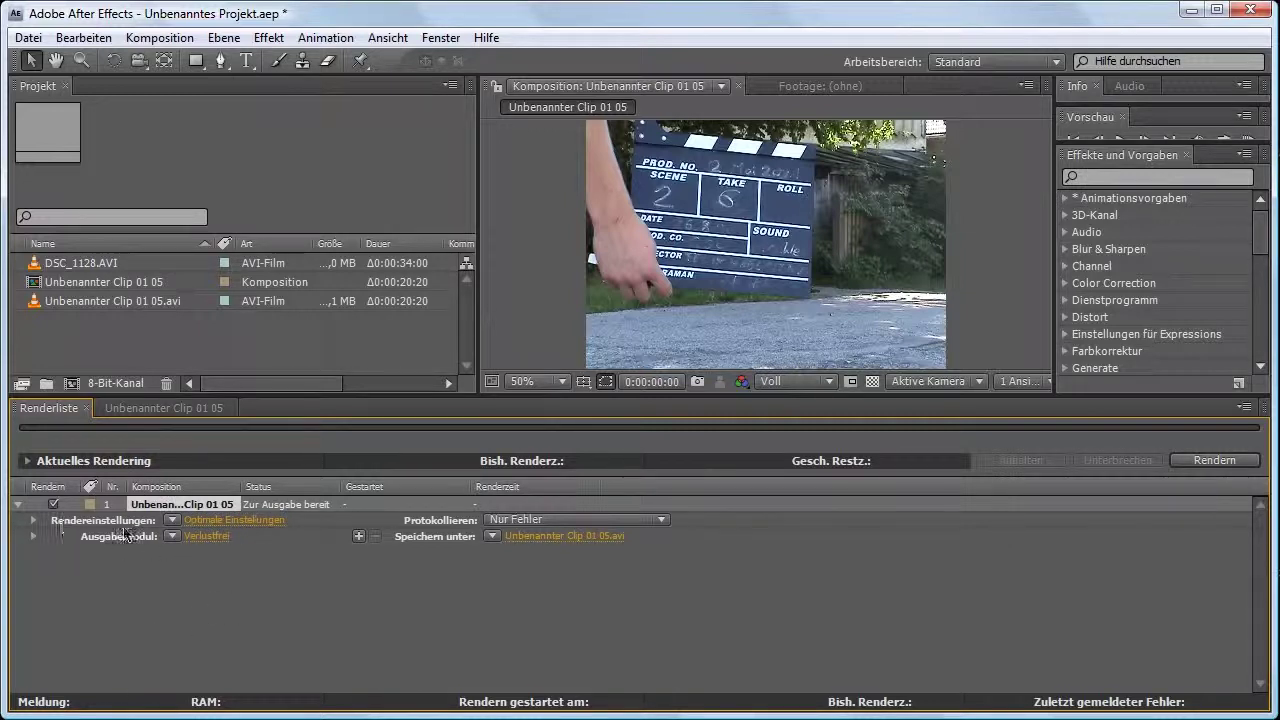
left_click(213, 521)
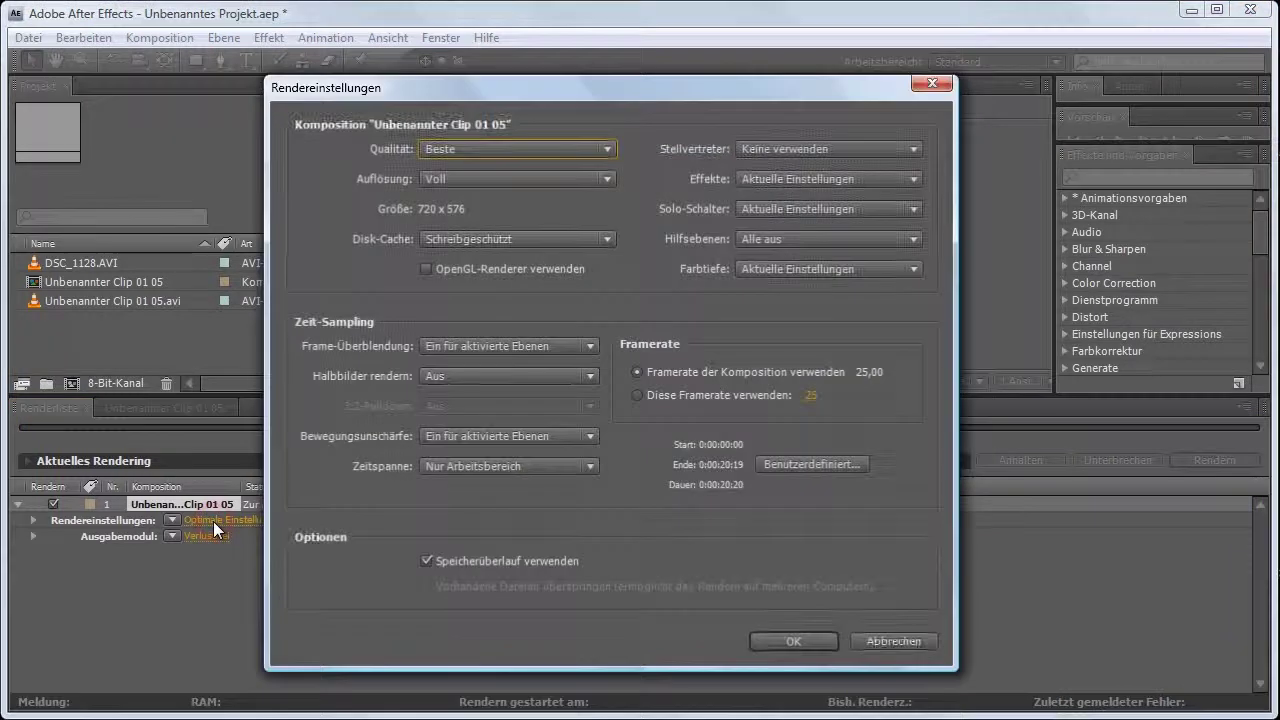
left_click_drag(436, 89, 475, 71)
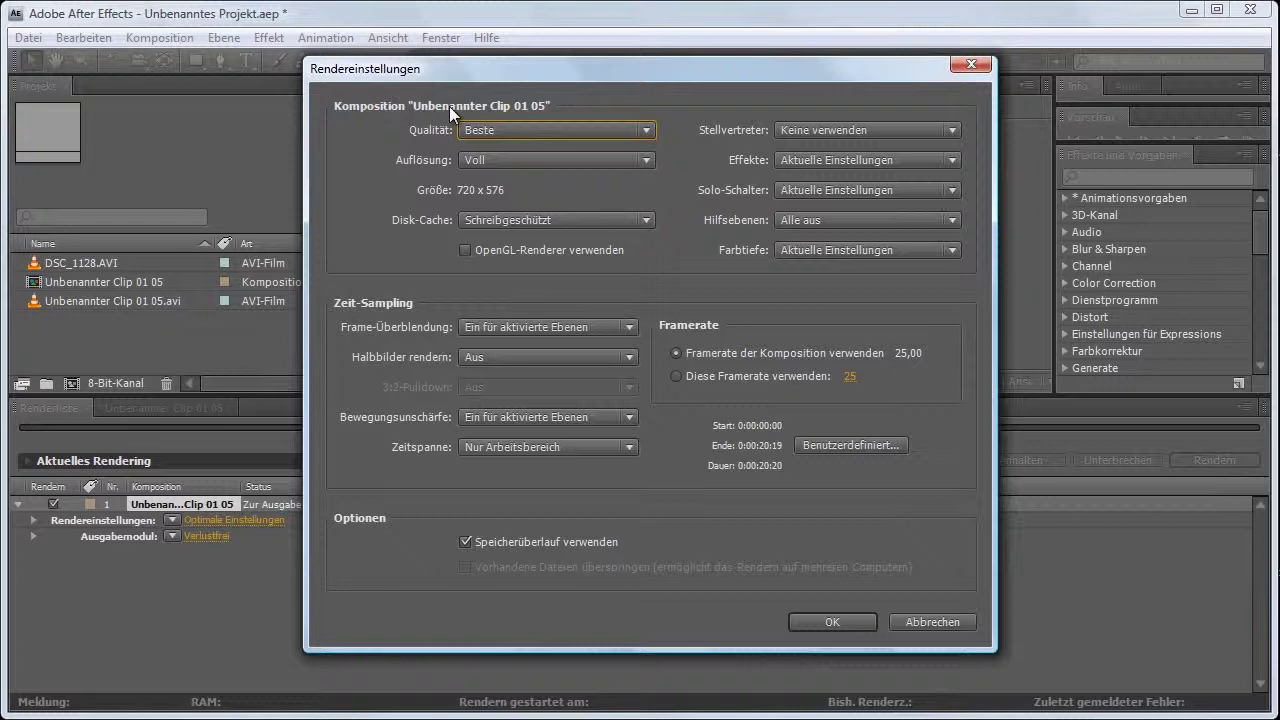
Step: Keep quality at Beste and resolution at Voll, then confirm the render settings
left_click(480, 130)
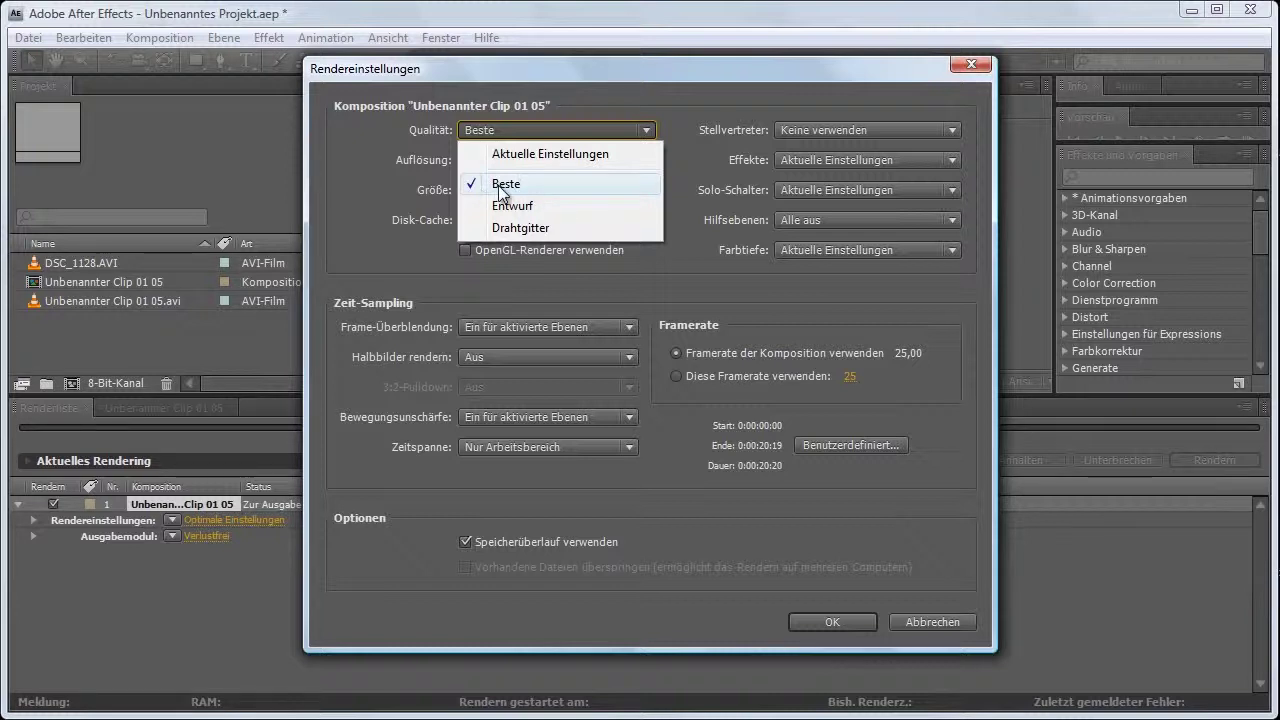
left_click(505, 185)
left_click(529, 185)
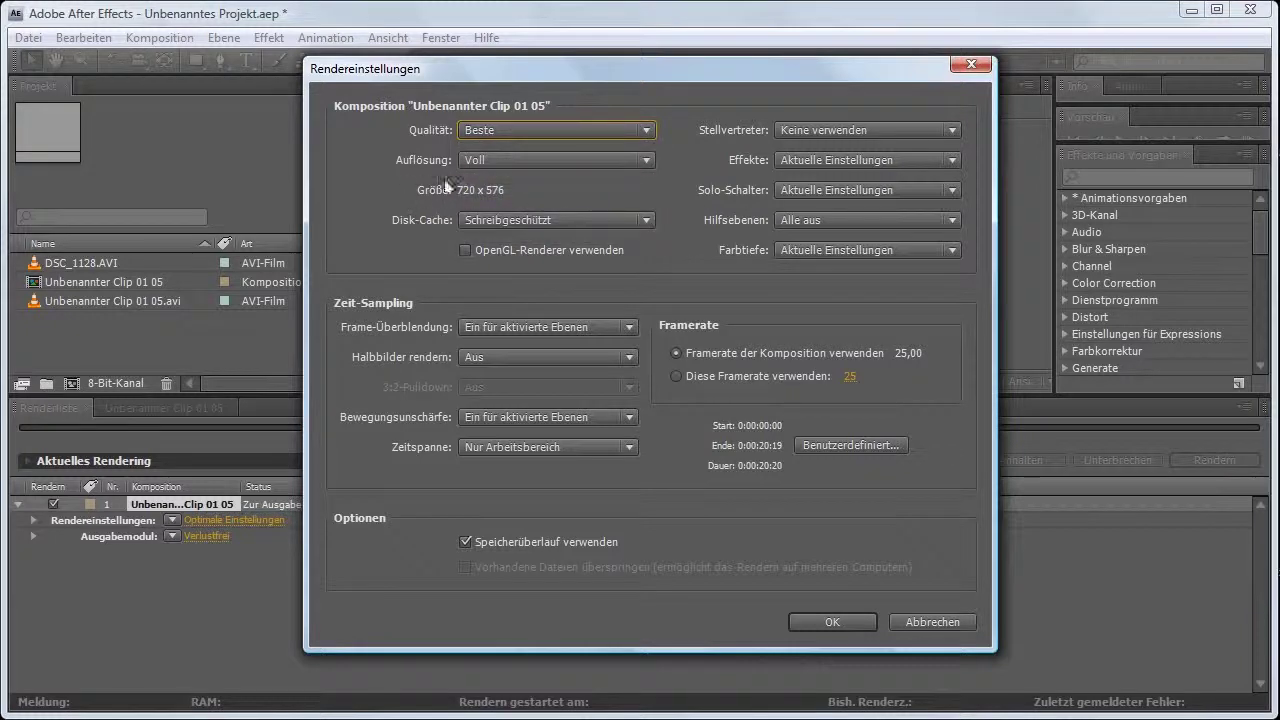
left_click(484, 158)
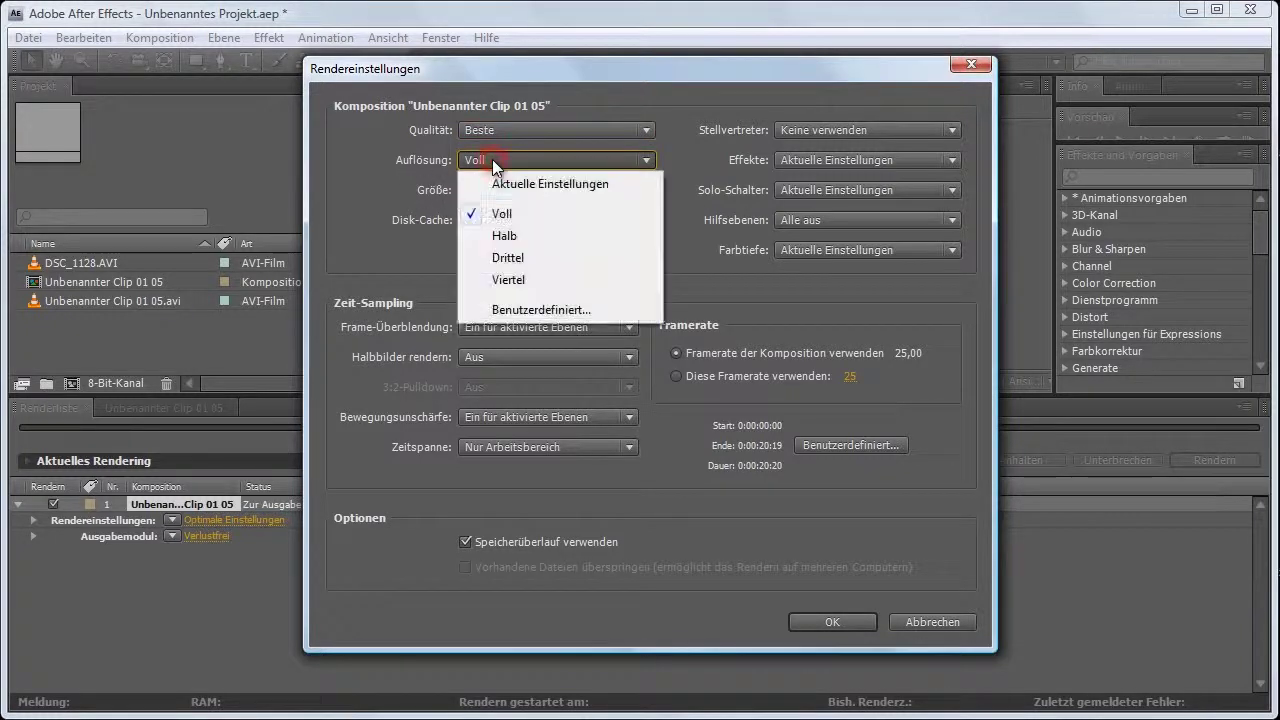
left_click(519, 216)
left_click(495, 158)
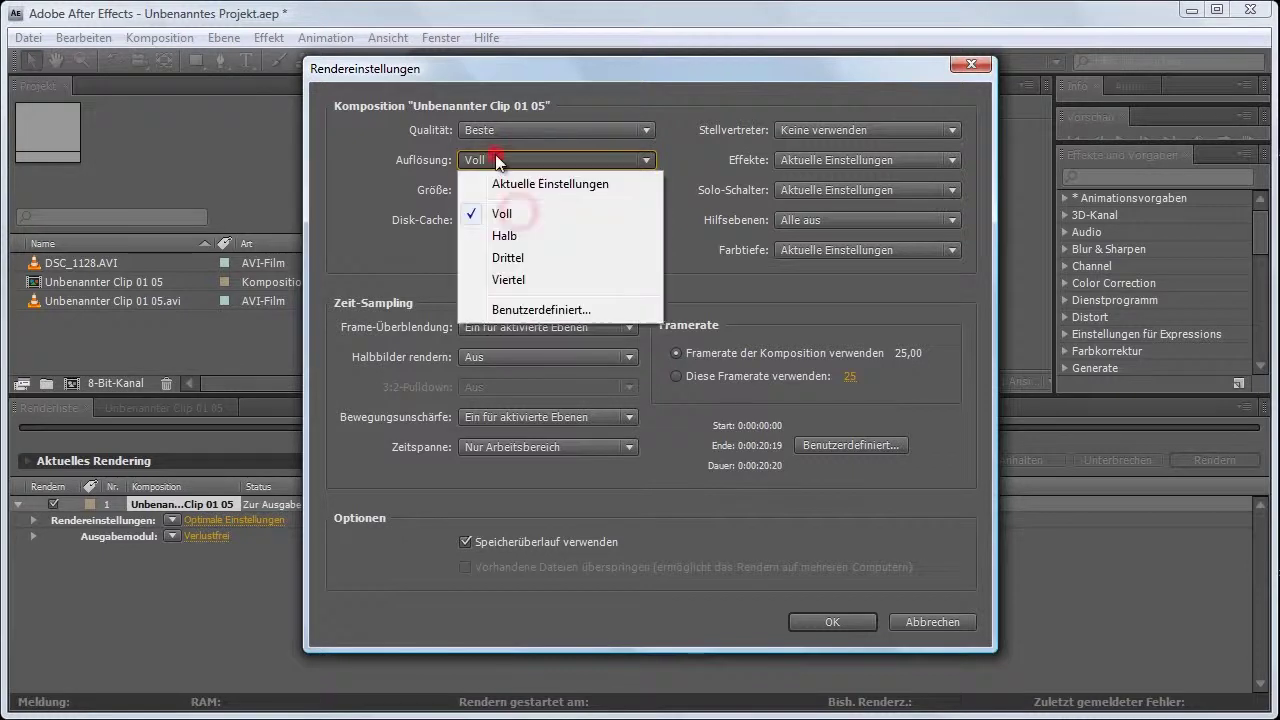
left_click(506, 236)
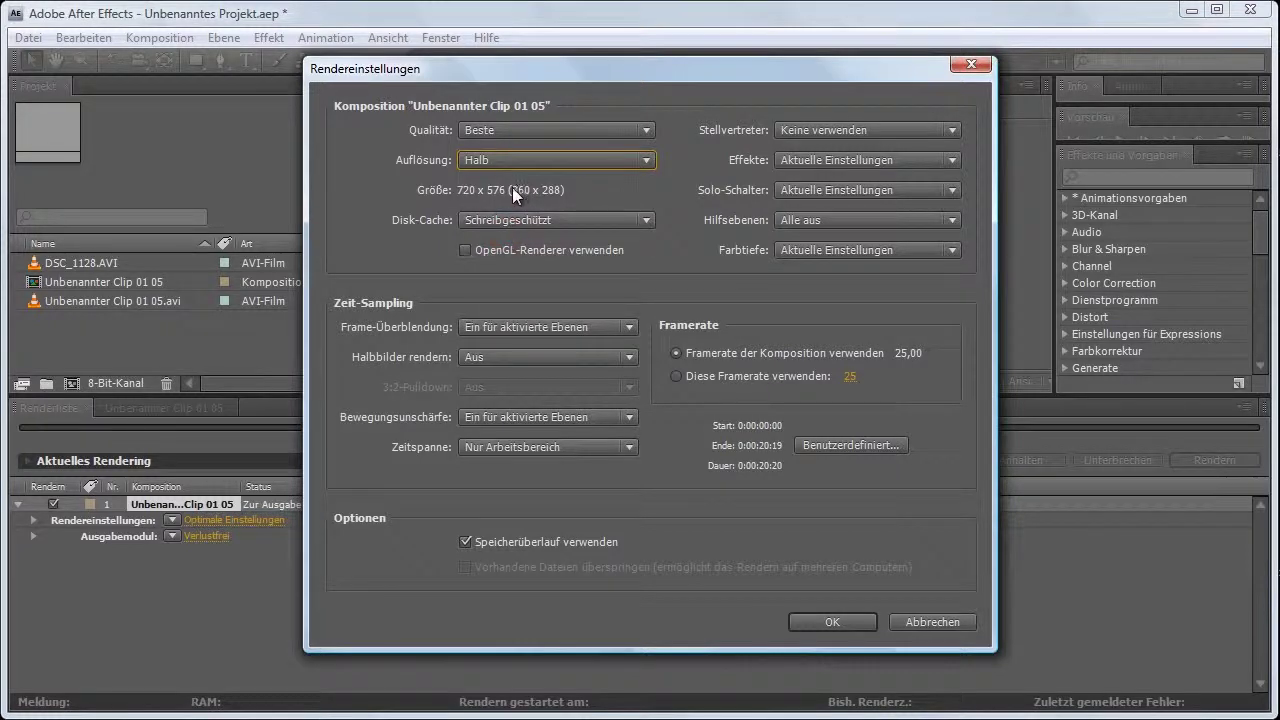
left_click(554, 159)
left_click(568, 213)
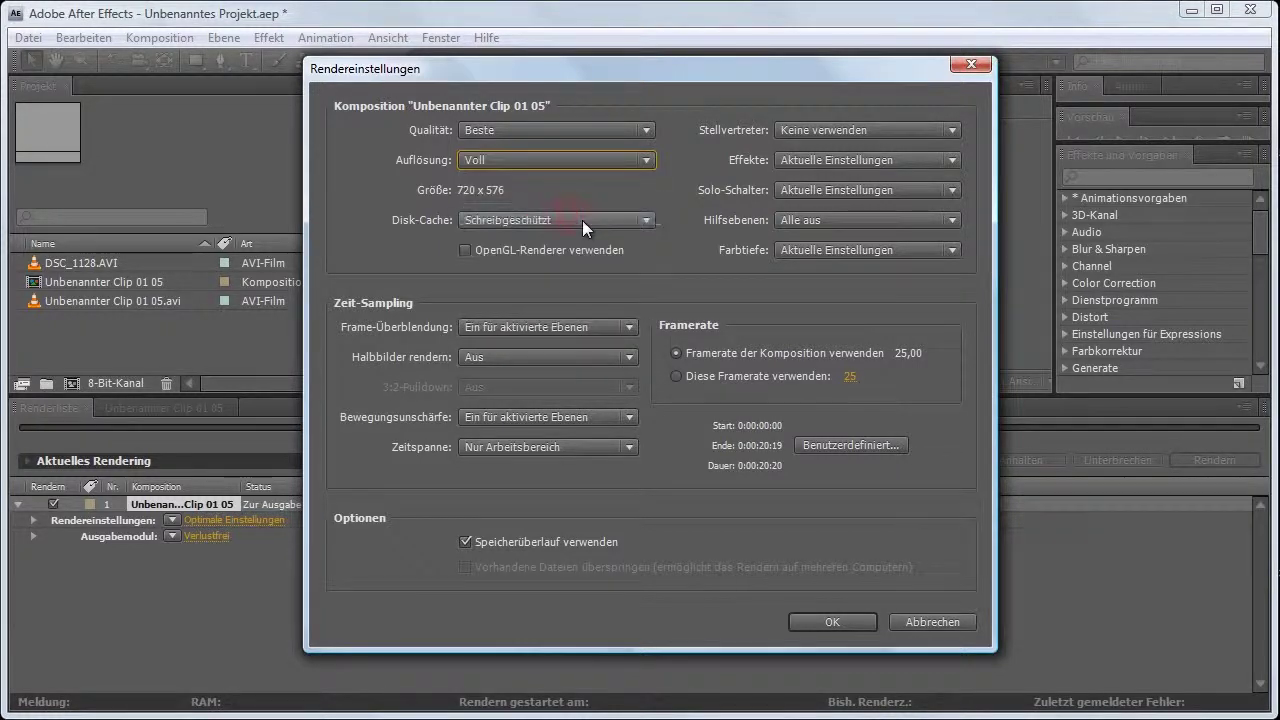
left_click(547, 158)
left_click(655, 195)
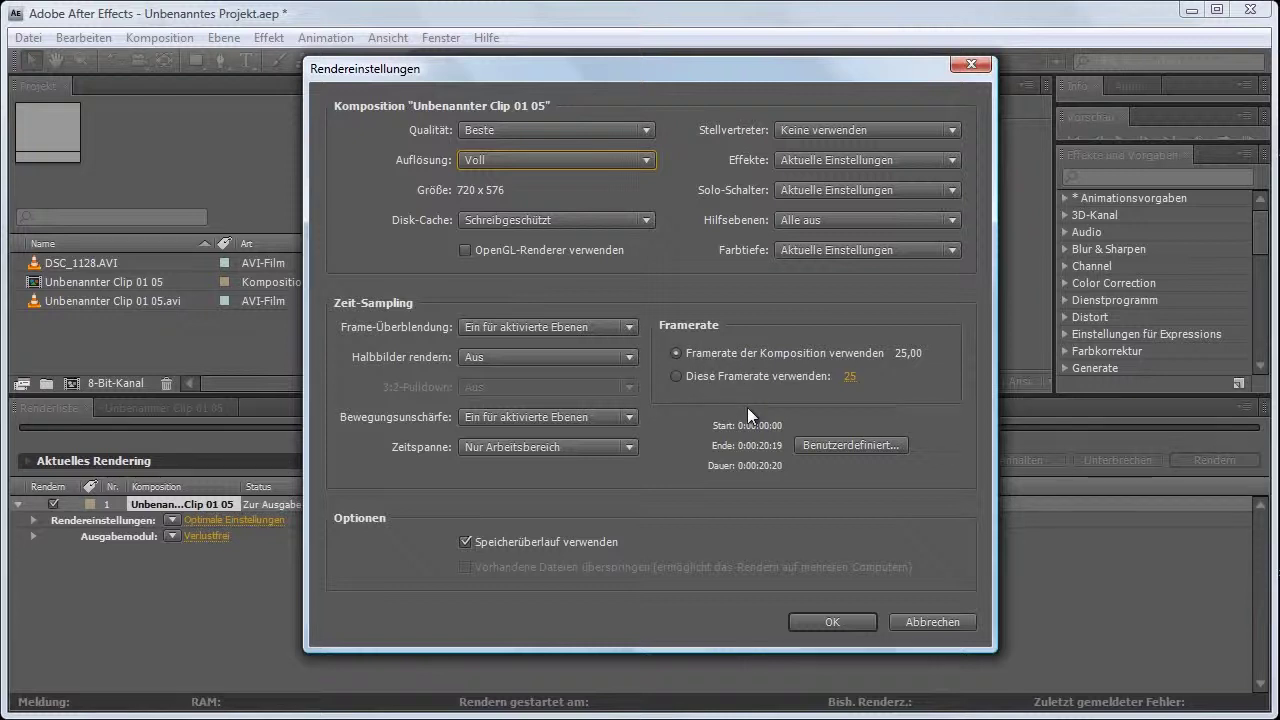
left_click(831, 622)
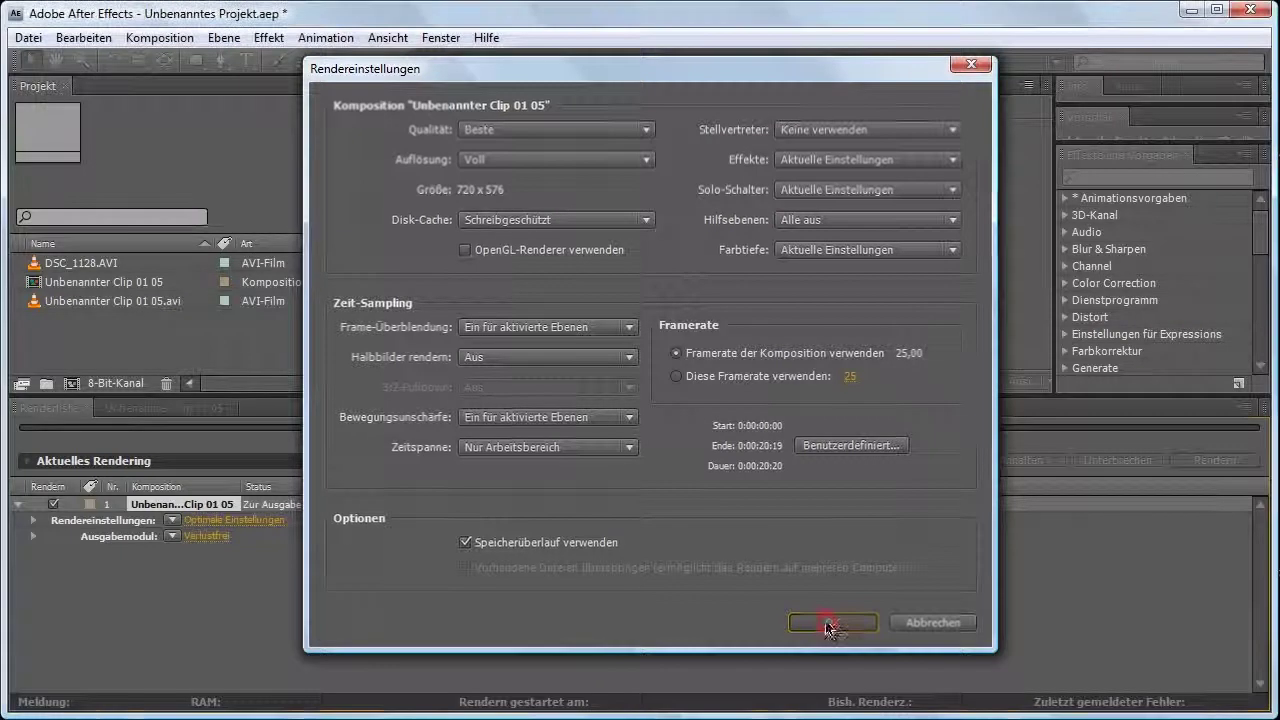
Step: Turn on Audioausgabe and set the output module format to QuickTime-Film
left_click(206, 536)
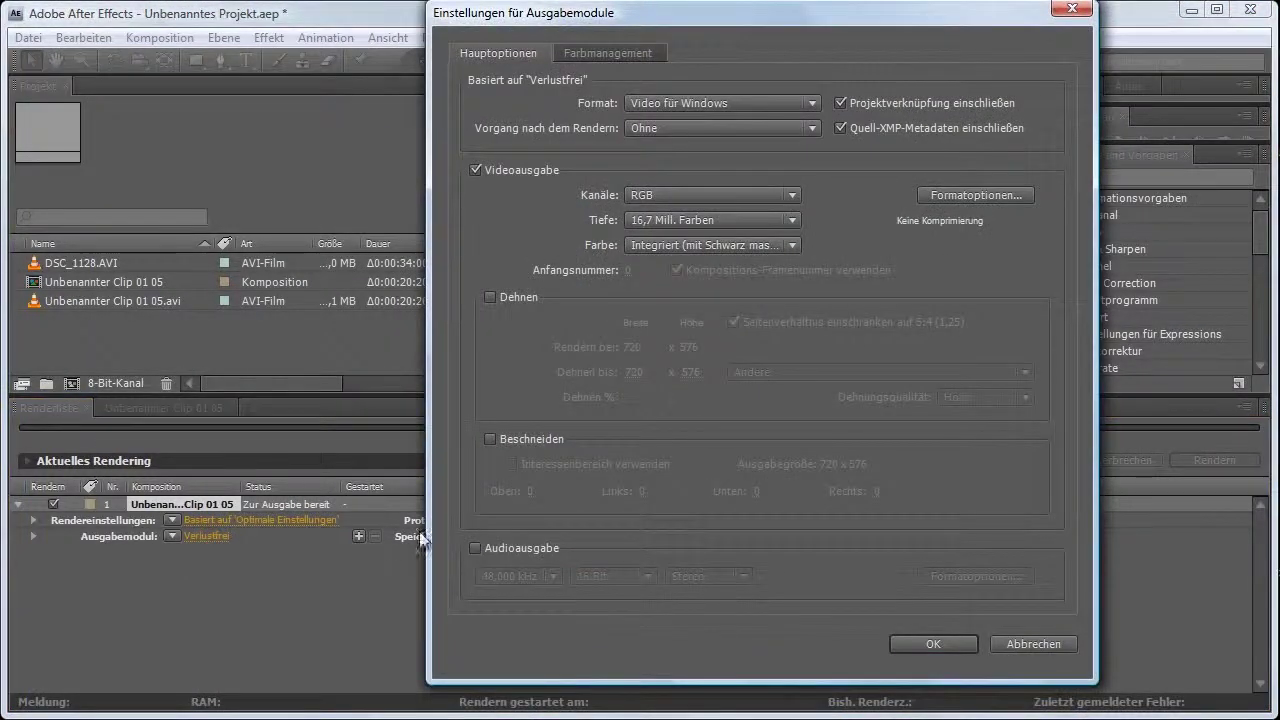
left_click(743, 14)
left_click(502, 551)
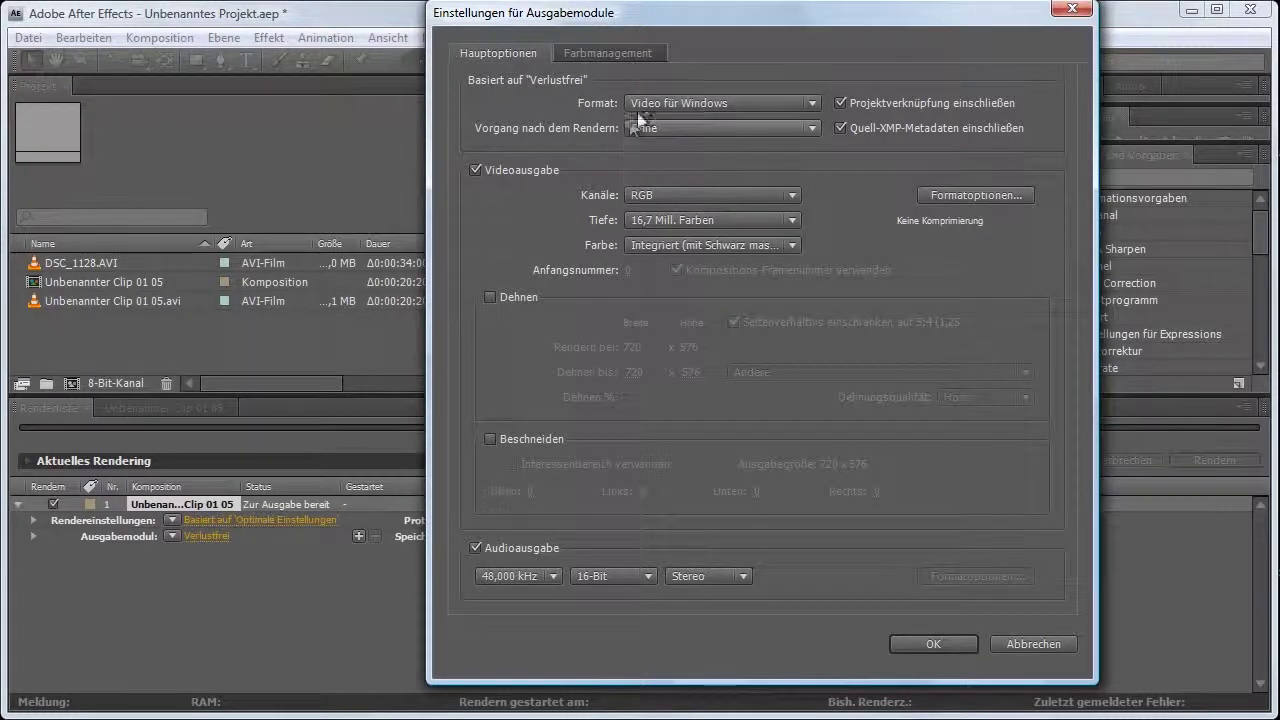
left_click(676, 103)
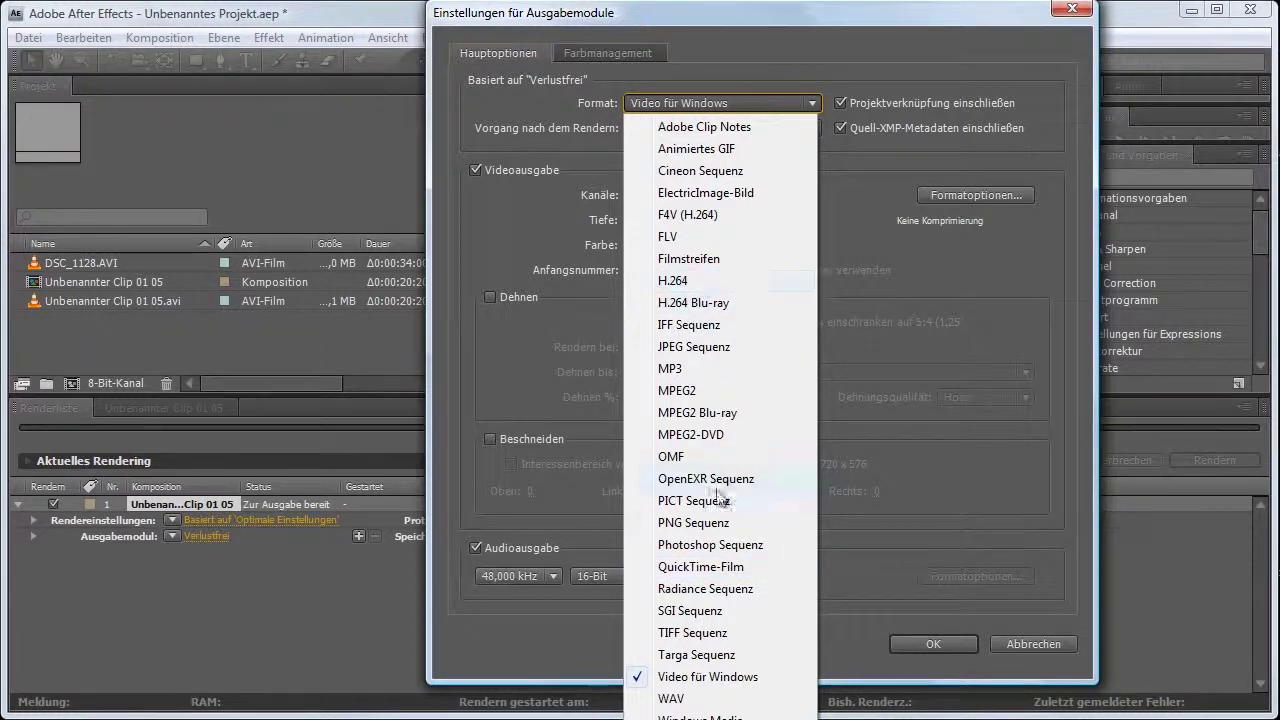
left_click(724, 566)
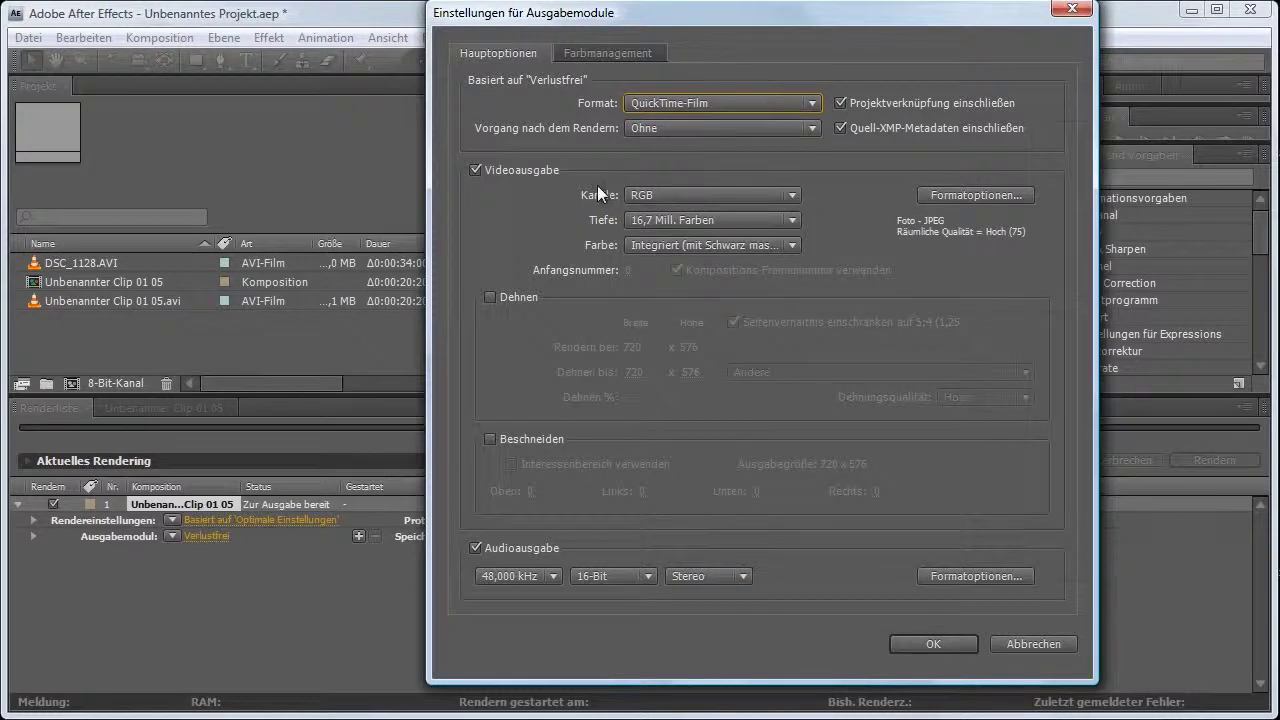
Step: Set the QuickTime compression type to Foto - JPEG
left_click(954, 194)
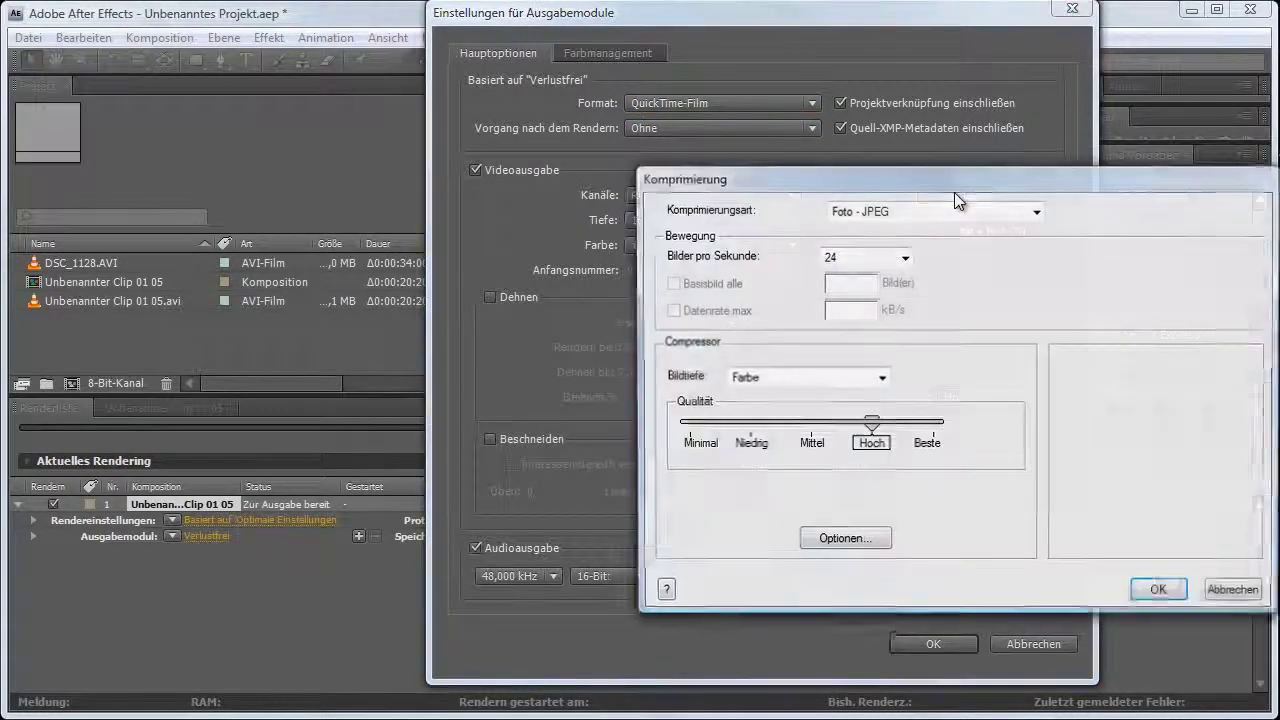
left_click_drag(994, 177, 838, 119)
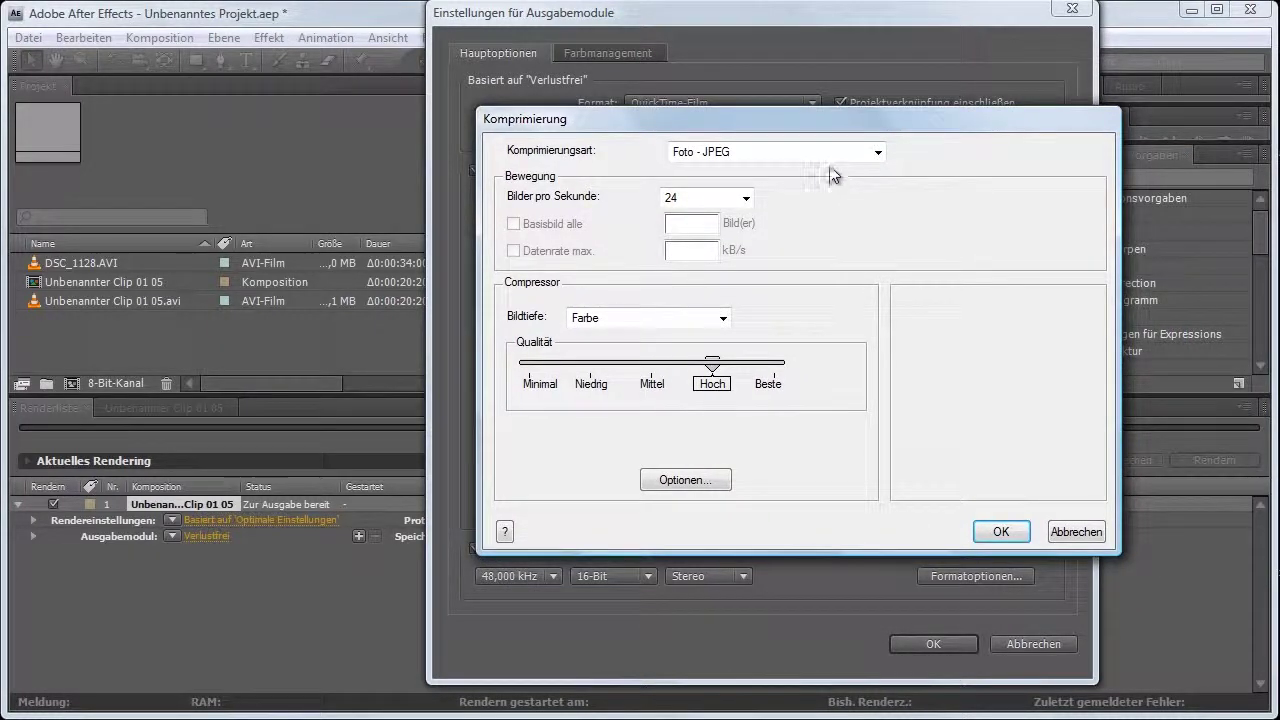
left_click(826, 154)
left_click(821, 170)
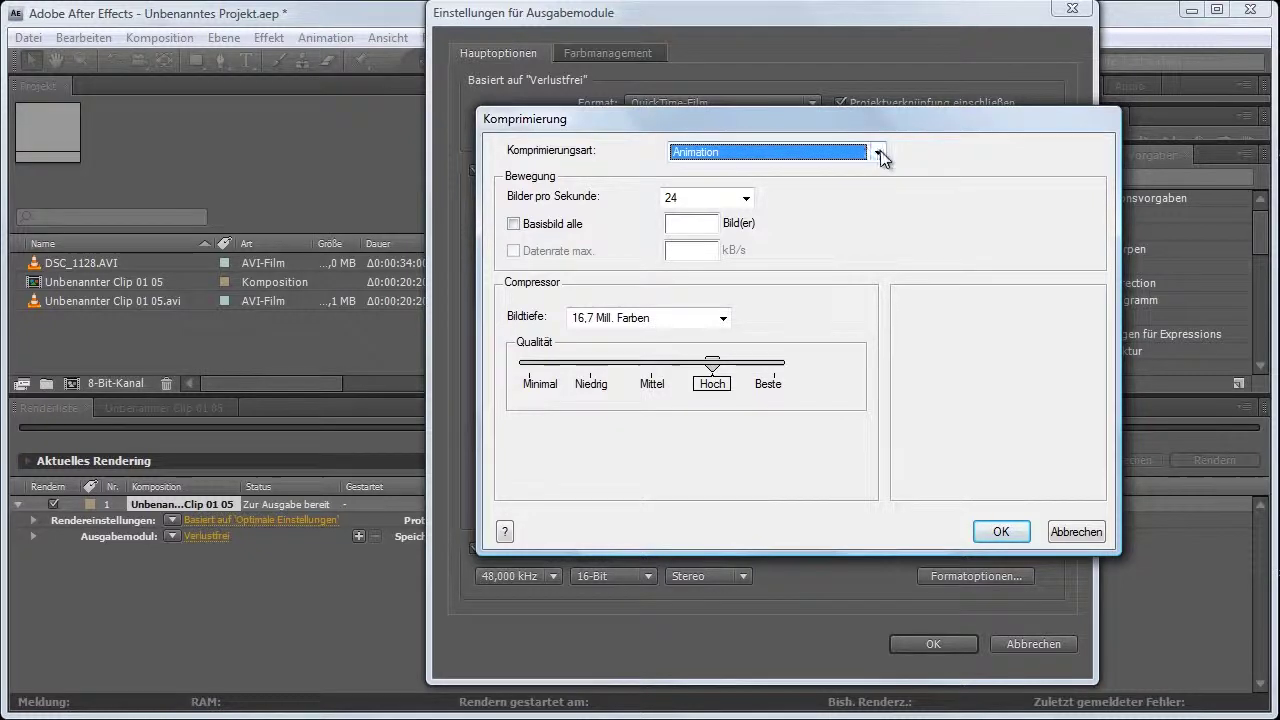
left_click(877, 152)
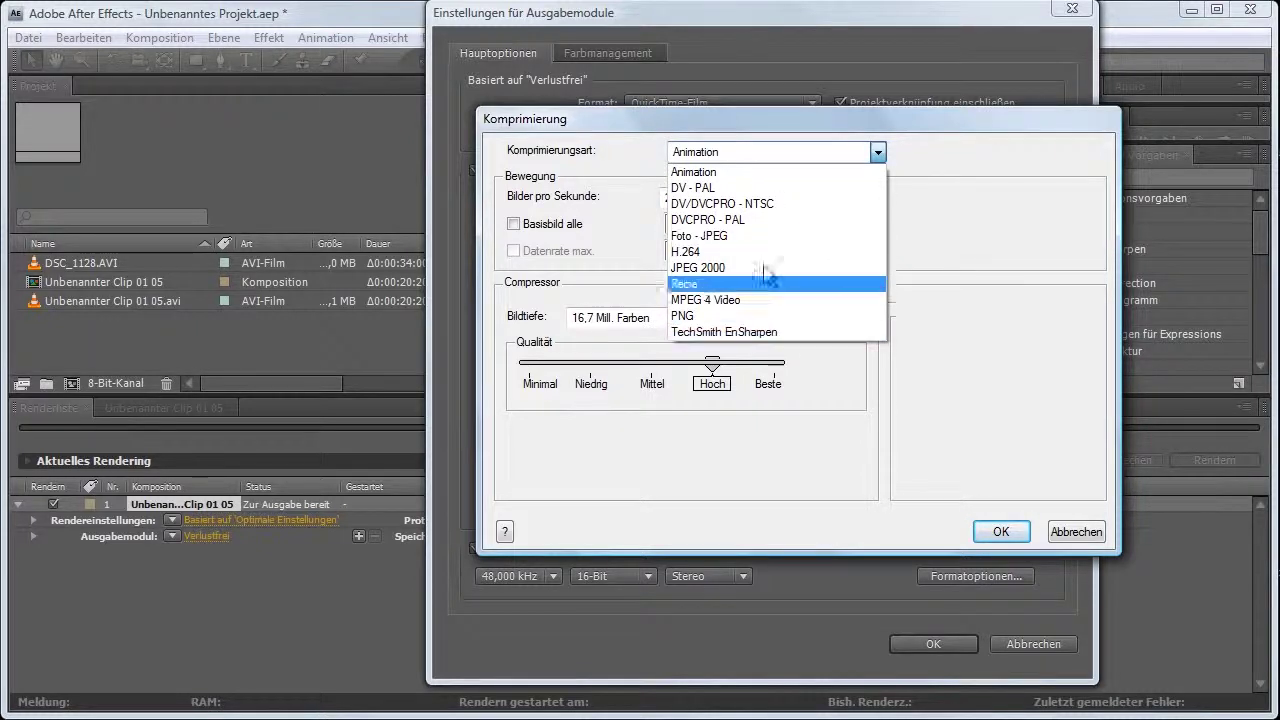
left_click(722, 238)
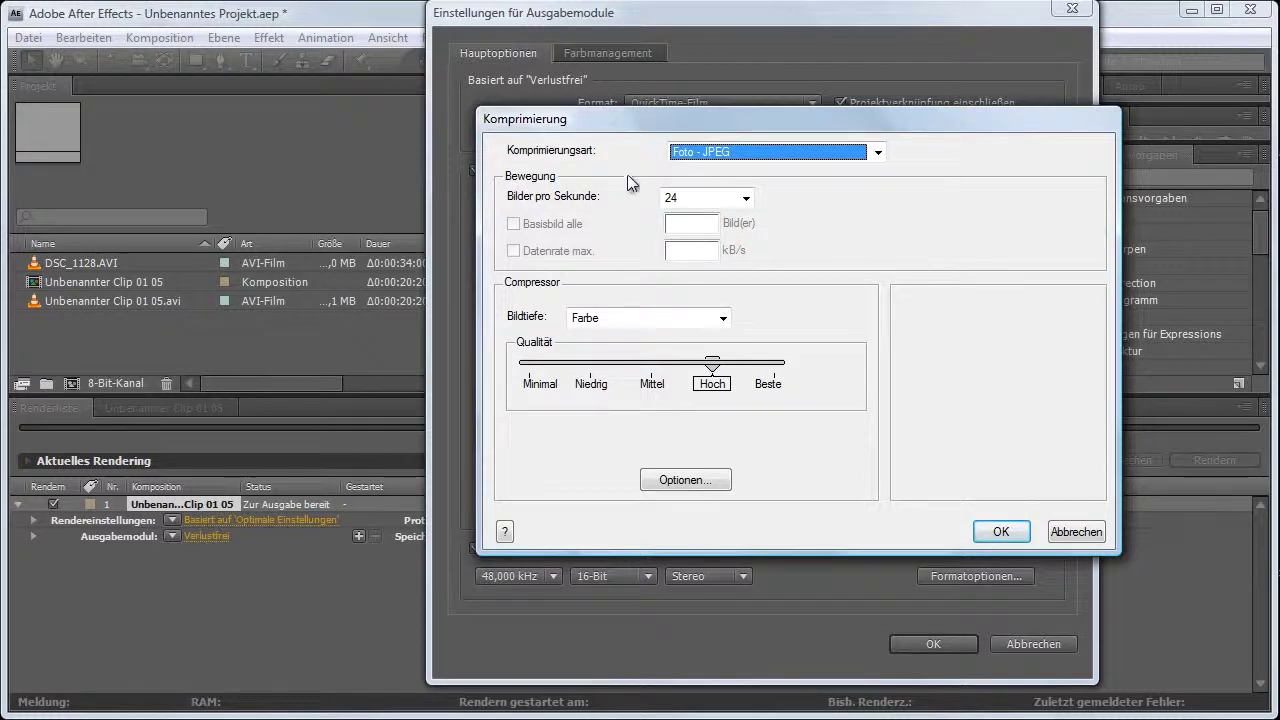
Step: Keep the compression frame rate at 24 frames per second
left_click(746, 198)
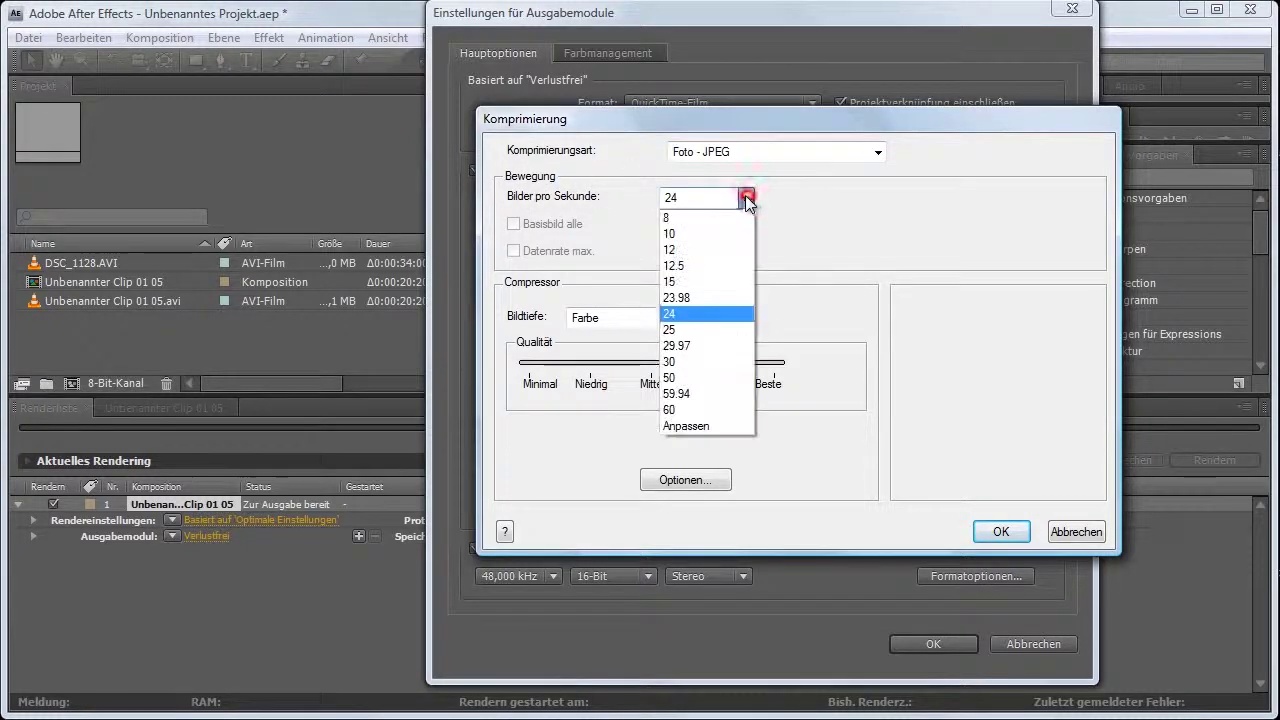
left_click(704, 330)
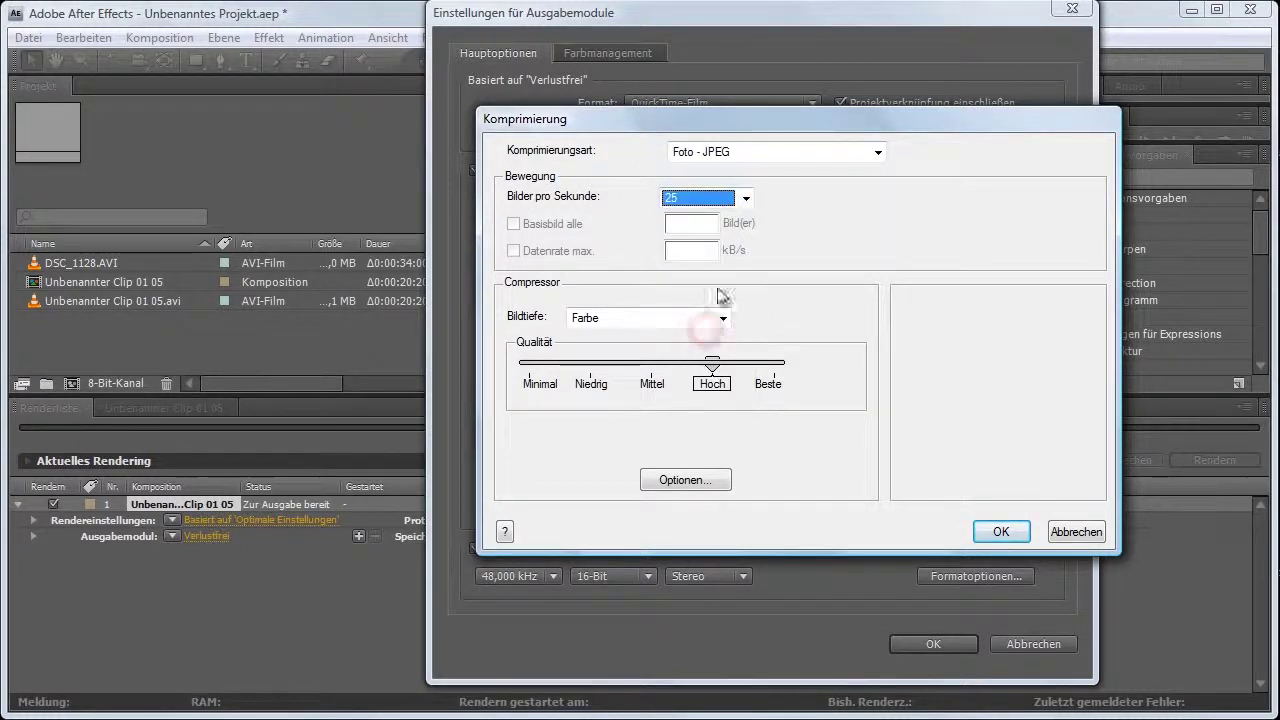
key("Up")
left_click(787, 209)
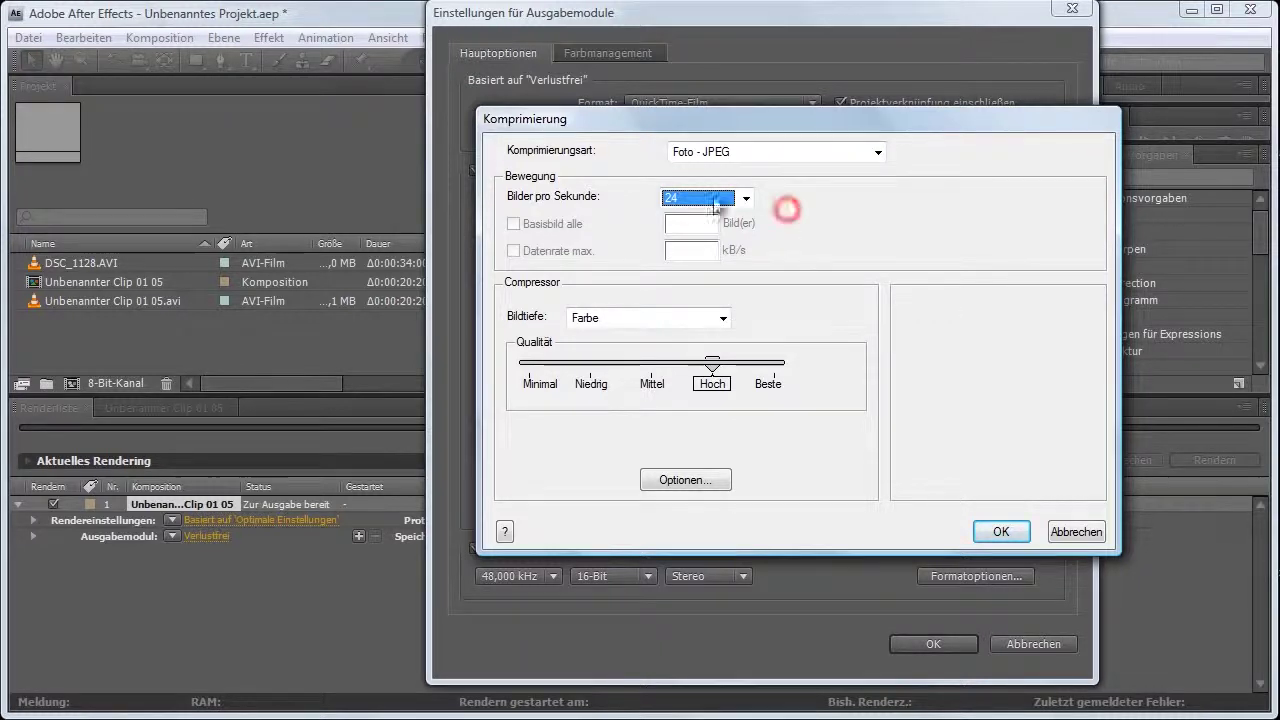
left_click_drag(690, 119, 716, 112)
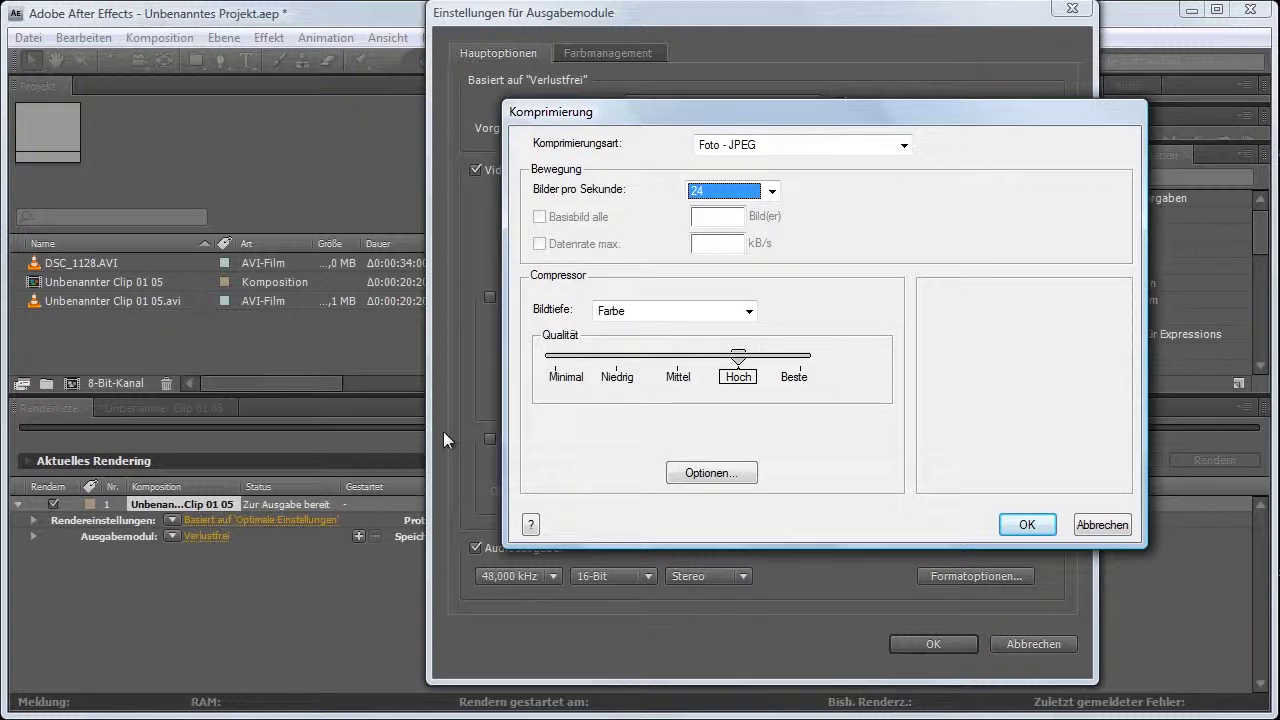
left_click(727, 190)
left_click(729, 306)
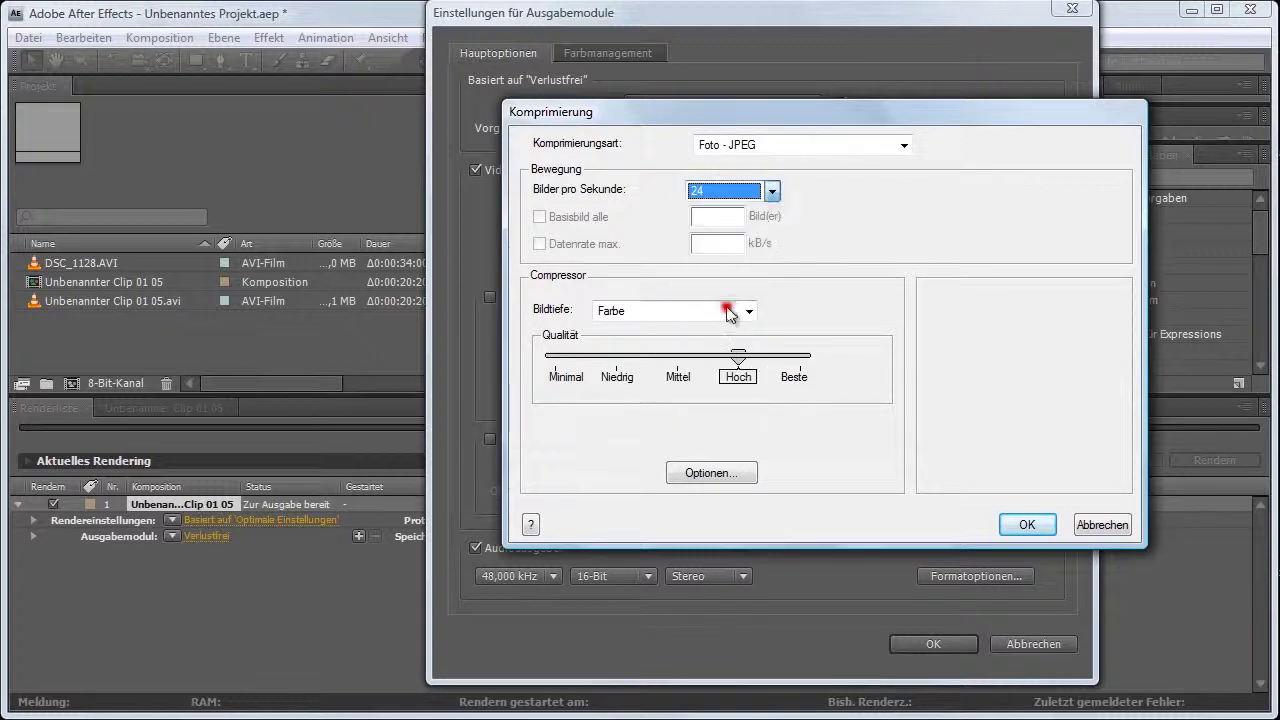
left_click(692, 186)
key("BackSpace")
type("24")
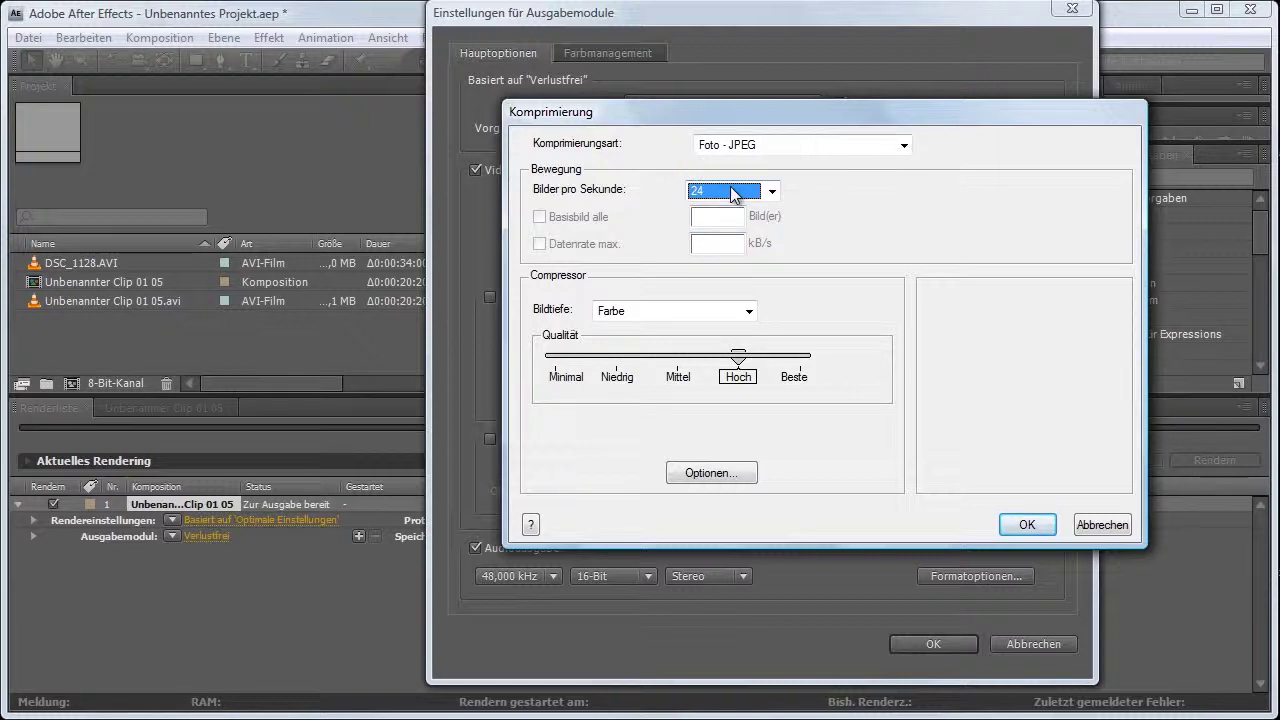
Step: Keep colour depth Farbe, set JPEG quality to Mittel, and confirm compression
left_click(645, 312)
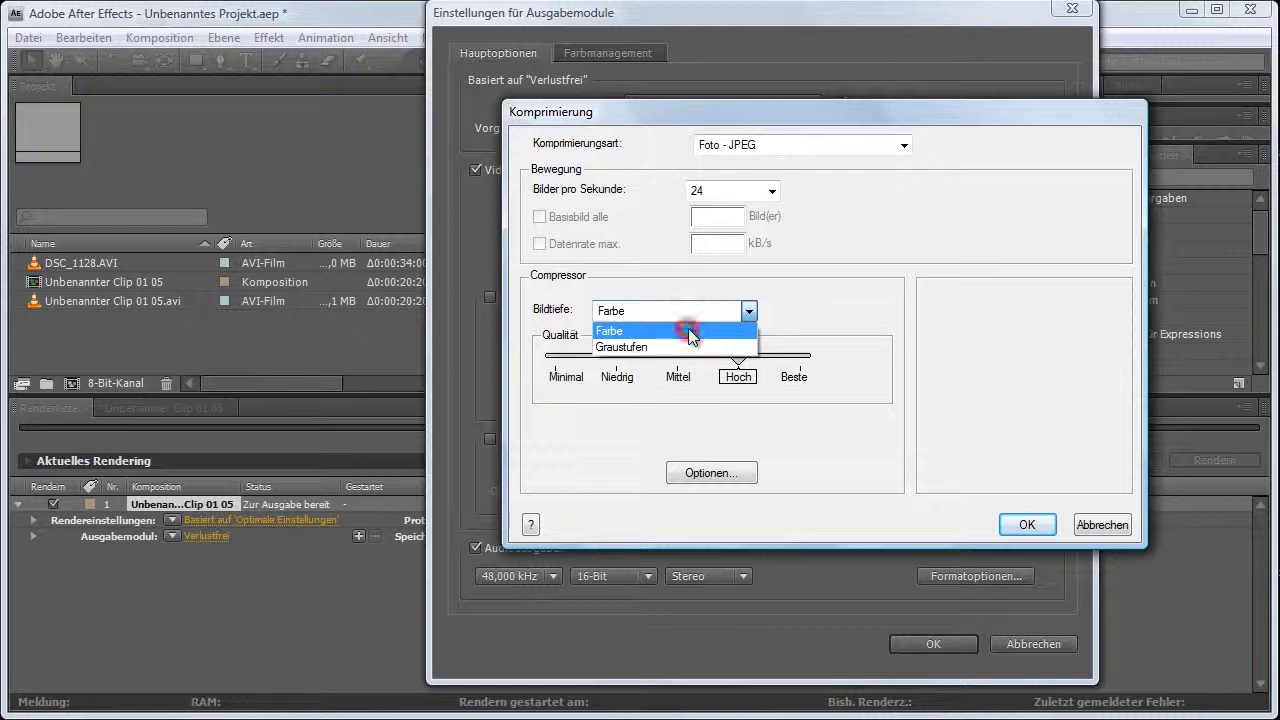
left_click(688, 330)
mouse_move(738, 356)
left_mouse_down()
mouse_move(676, 360)
mouse_move(797, 364)
mouse_move(738, 364)
mouse_move(791, 366)
mouse_move(740, 364)
mouse_move(773, 366)
left_mouse_up()
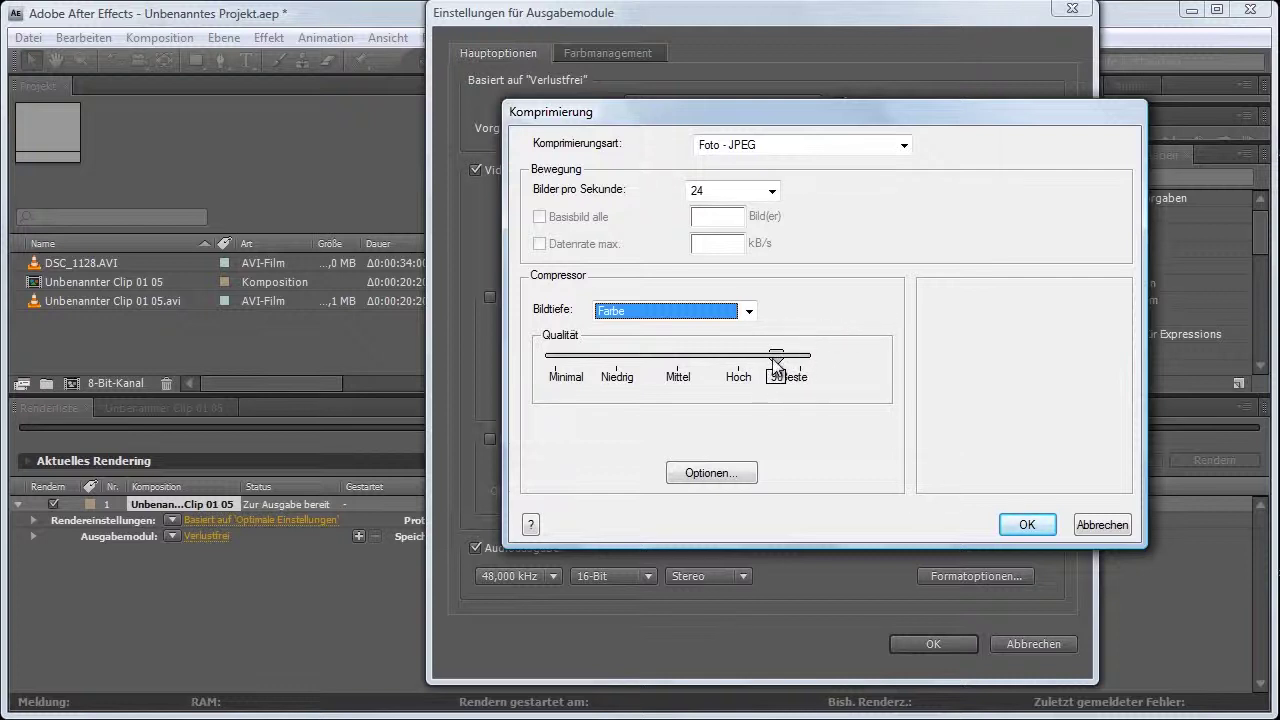
left_click_drag(777, 364, 678, 362)
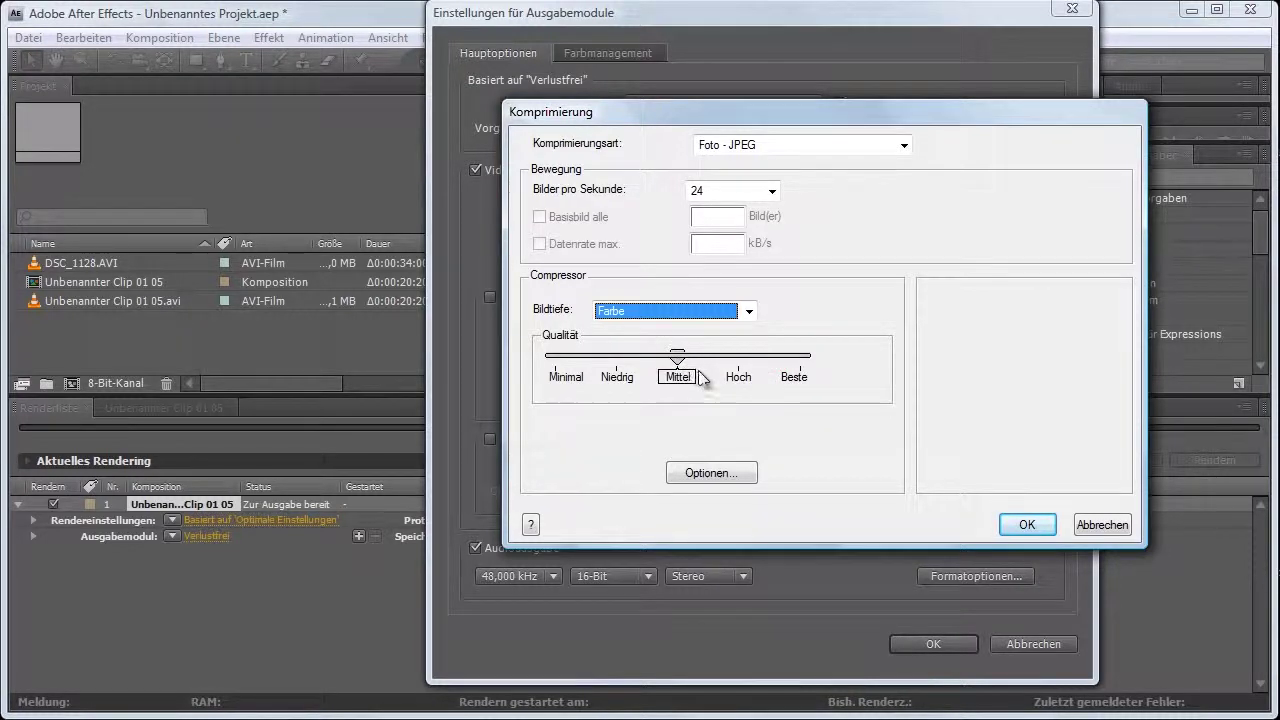
left_click(1031, 520)
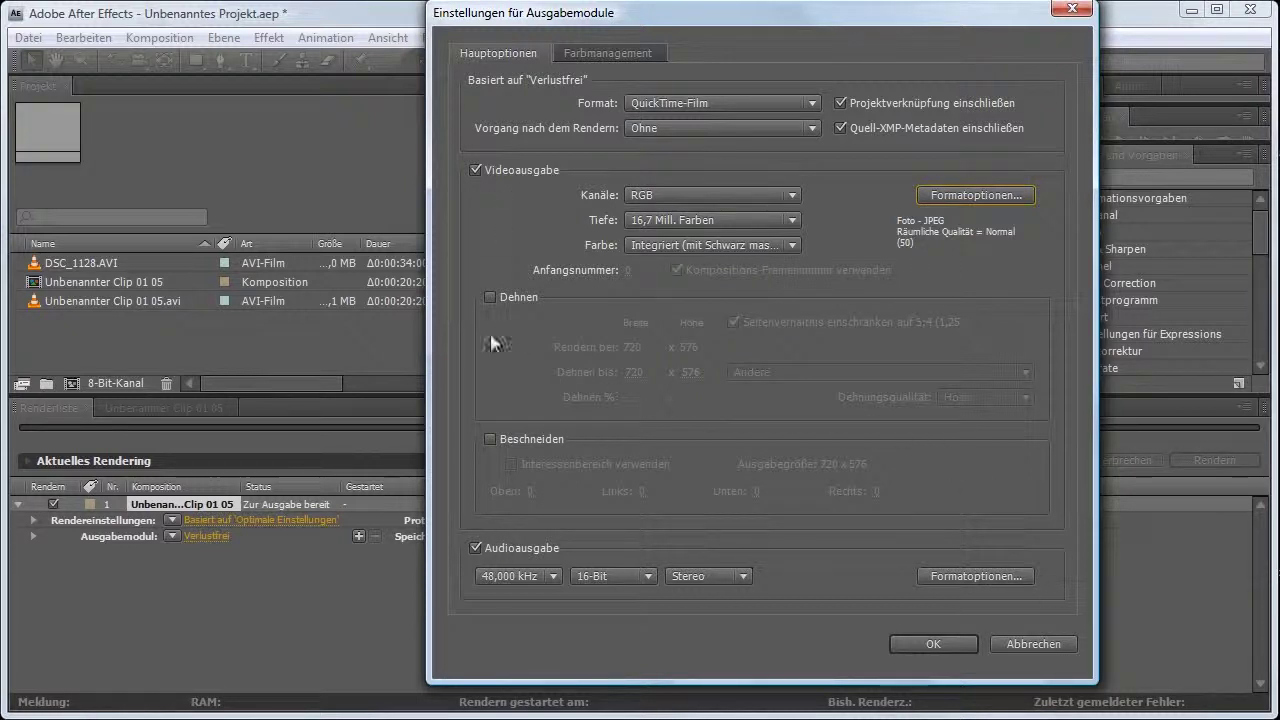
Step: Confirm output module settings and save output as Unbenannter Clip 01 05.mov in Render Tutorial
left_click(942, 644)
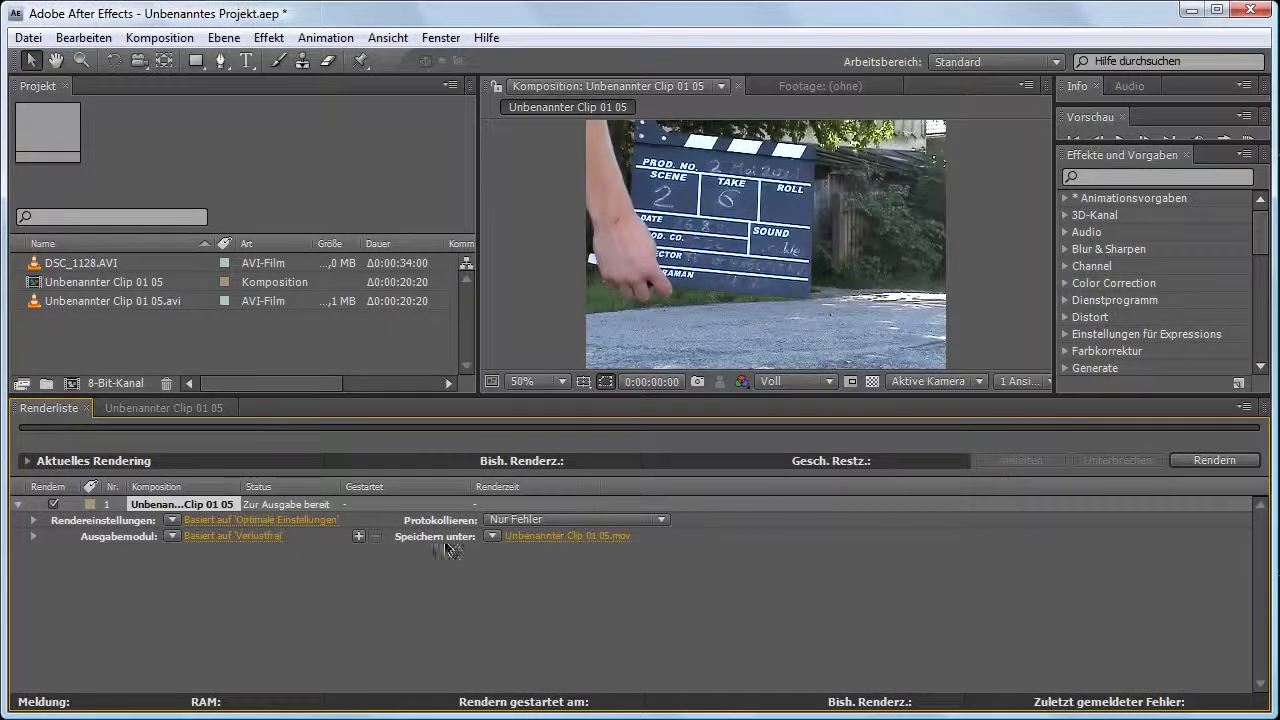
left_click(544, 534)
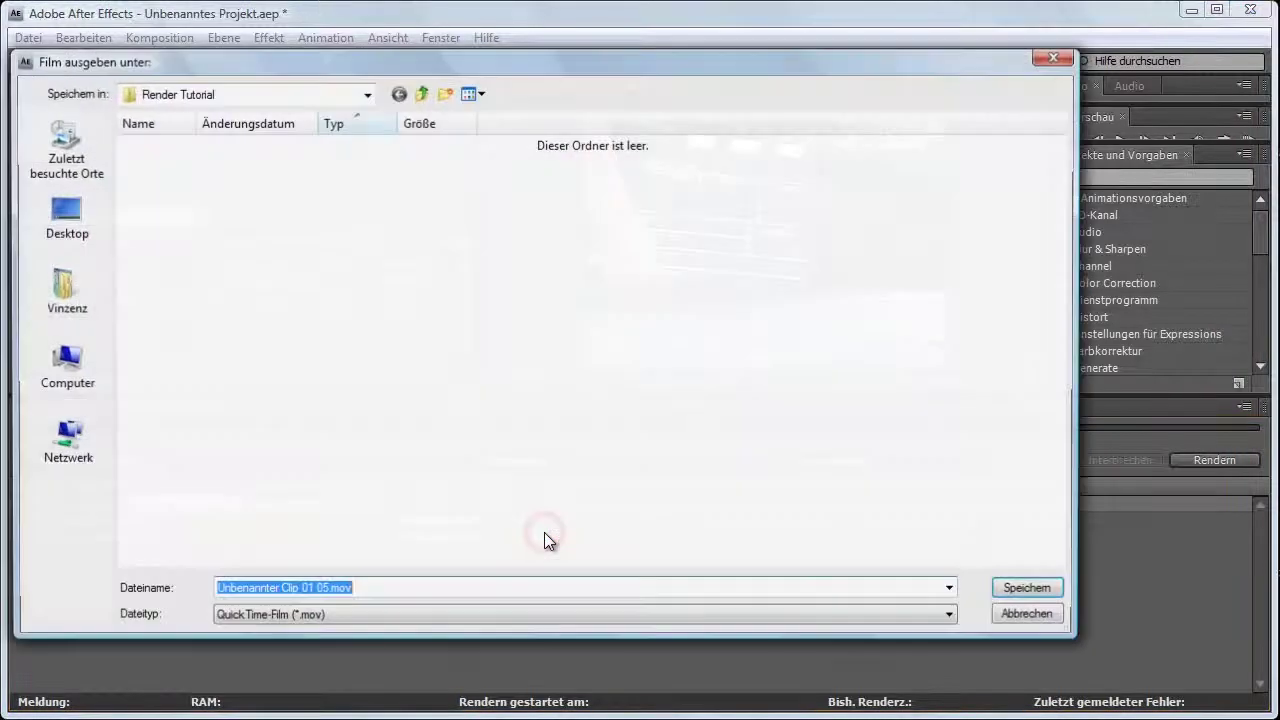
left_click_drag(430, 63, 627, 82)
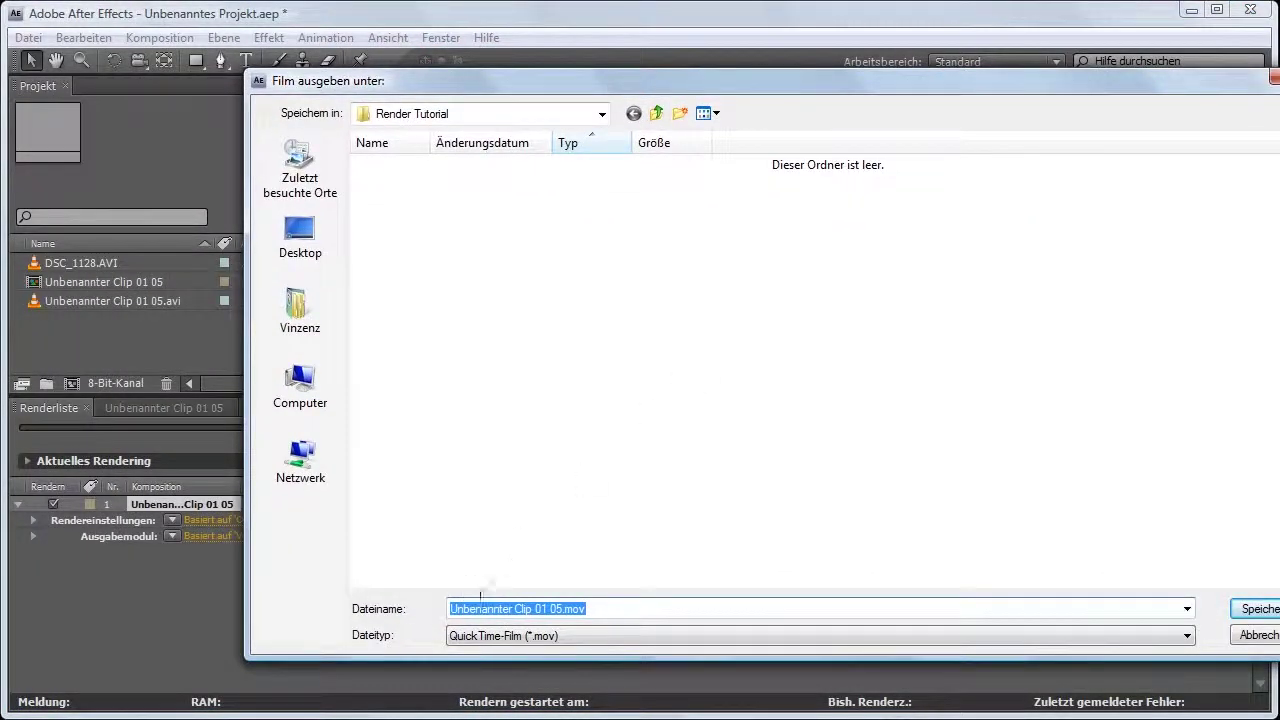
left_click(560, 609)
left_click(603, 635)
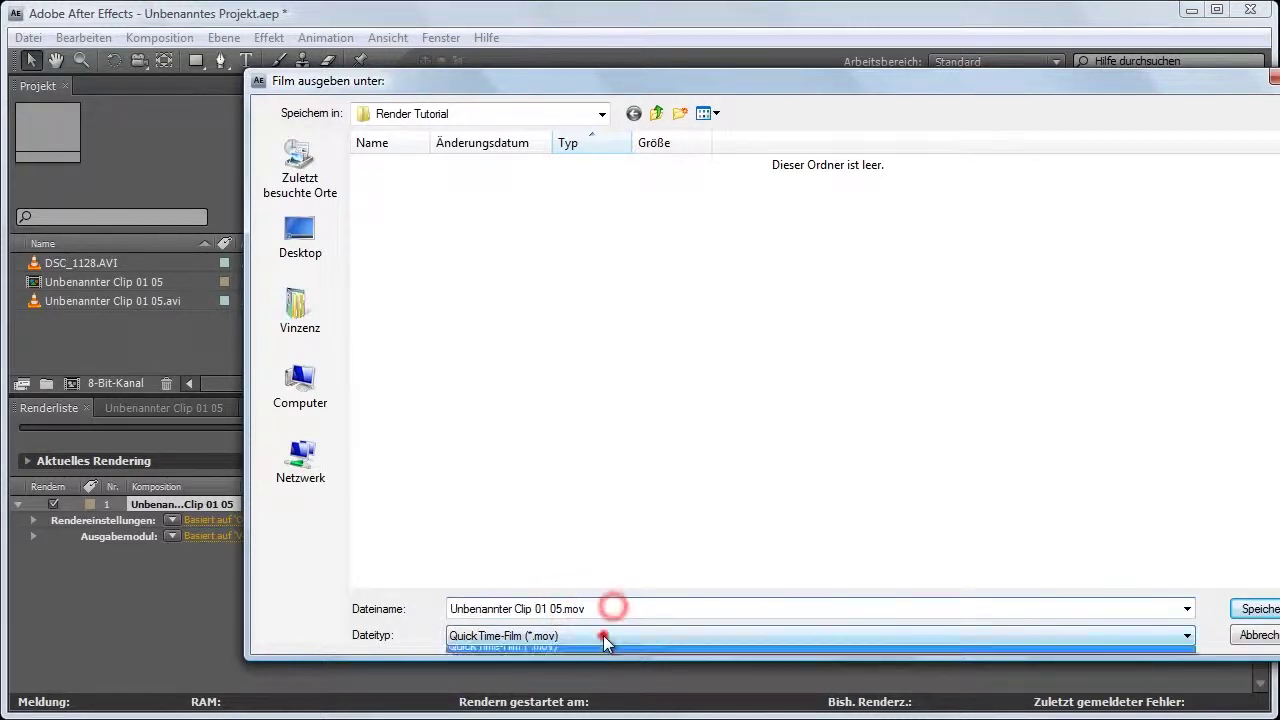
key("Return")
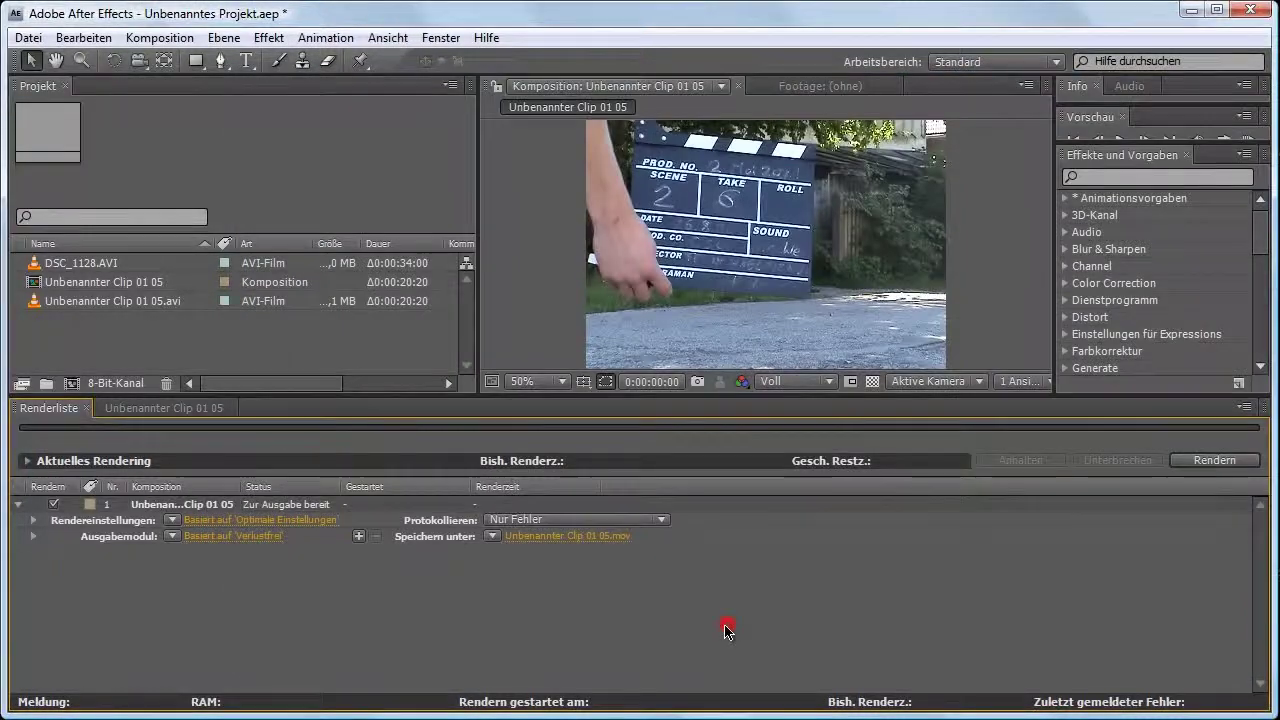
Step: Queue Unbenannter Clip 01 05 again via Komposition > An die Renderliste anfügen
left_click(119, 409)
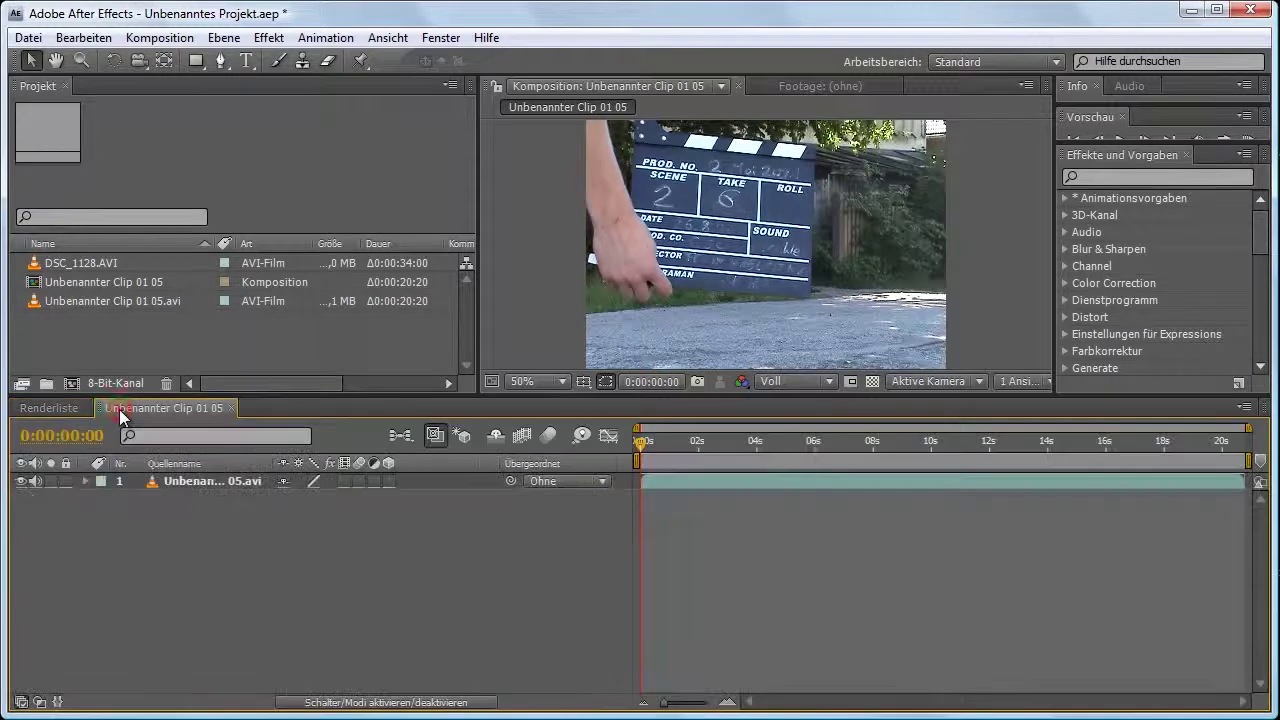
left_click(170, 514)
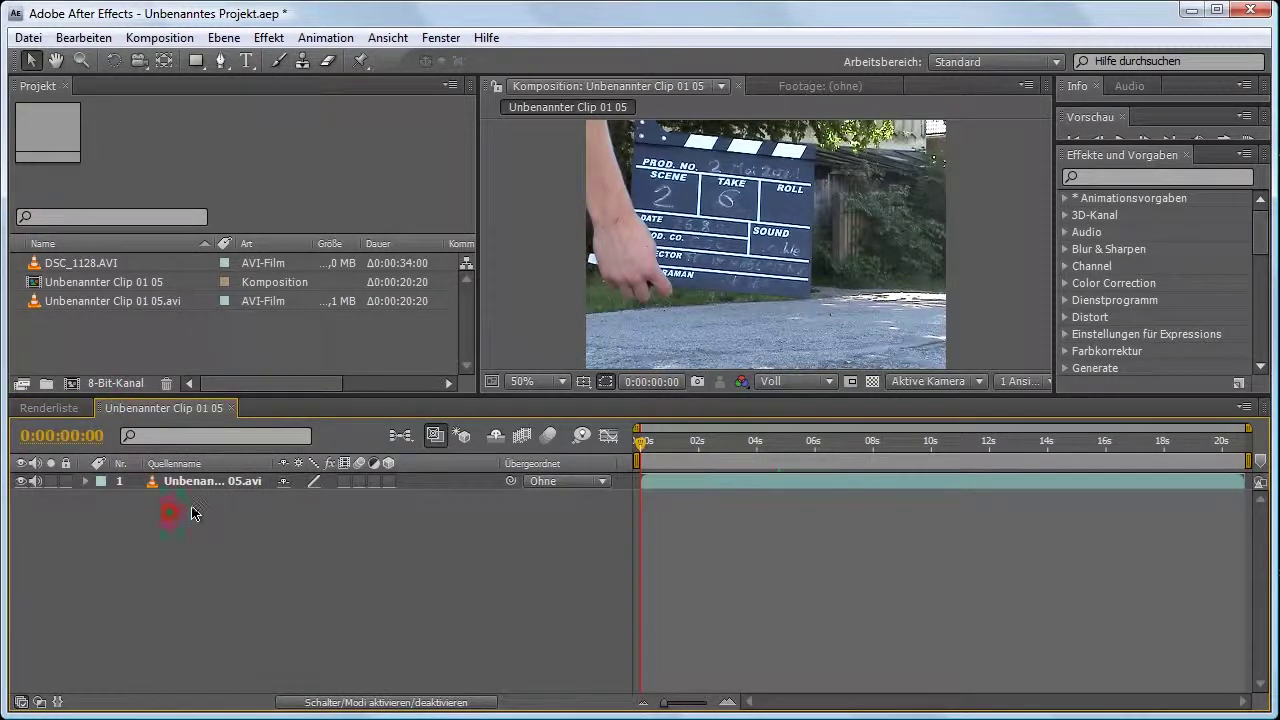
left_click(168, 38)
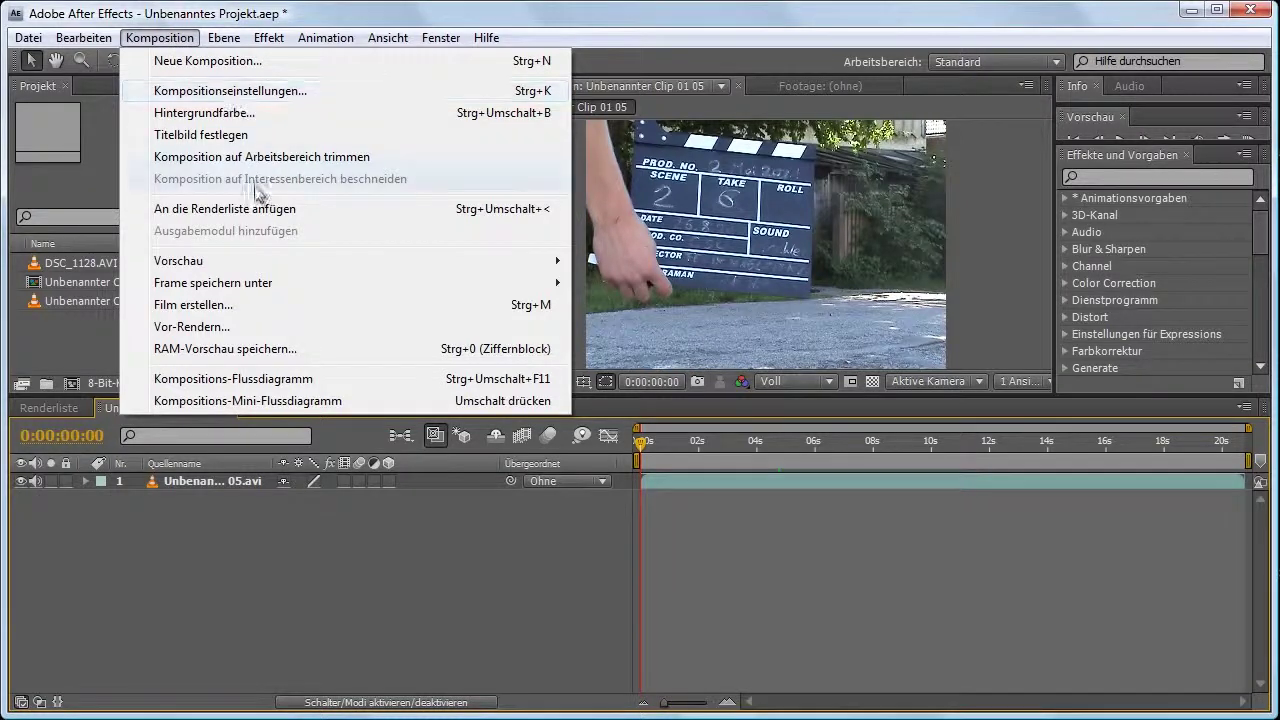
left_click(258, 217)
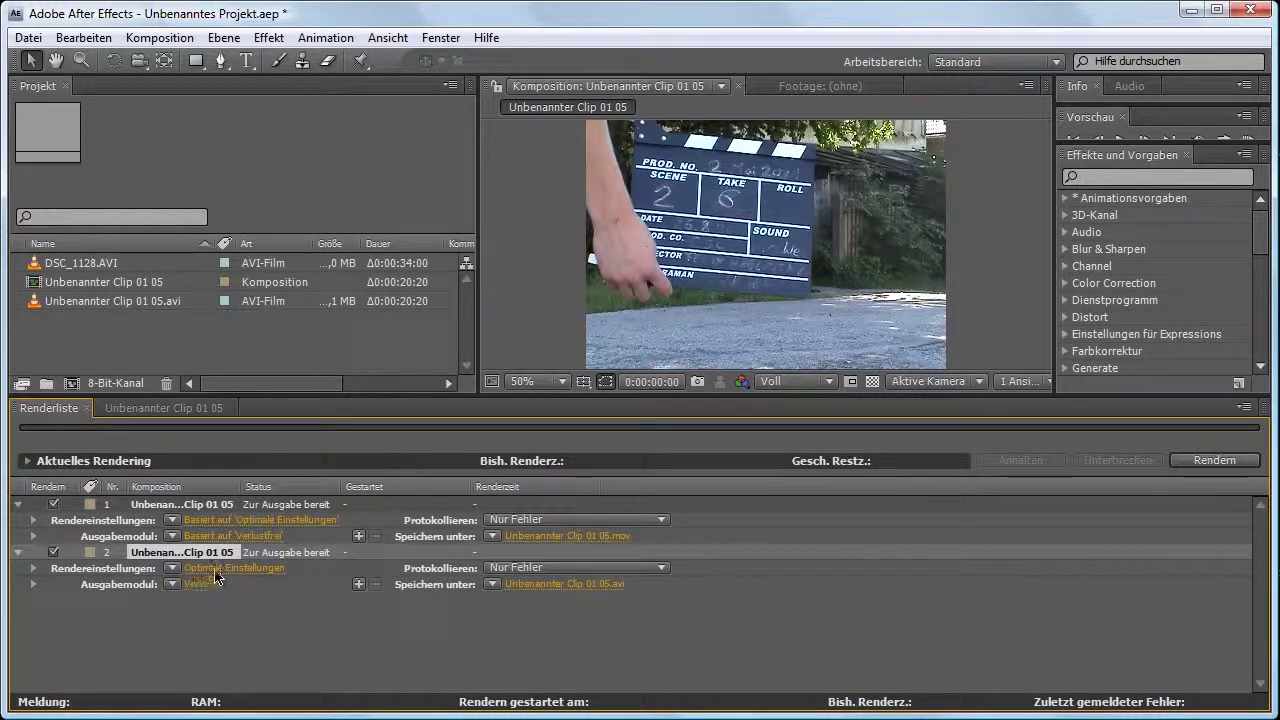
Step: Turn on audio output and set the second item's output format to H.264
left_click(34, 587)
left_click(34, 555)
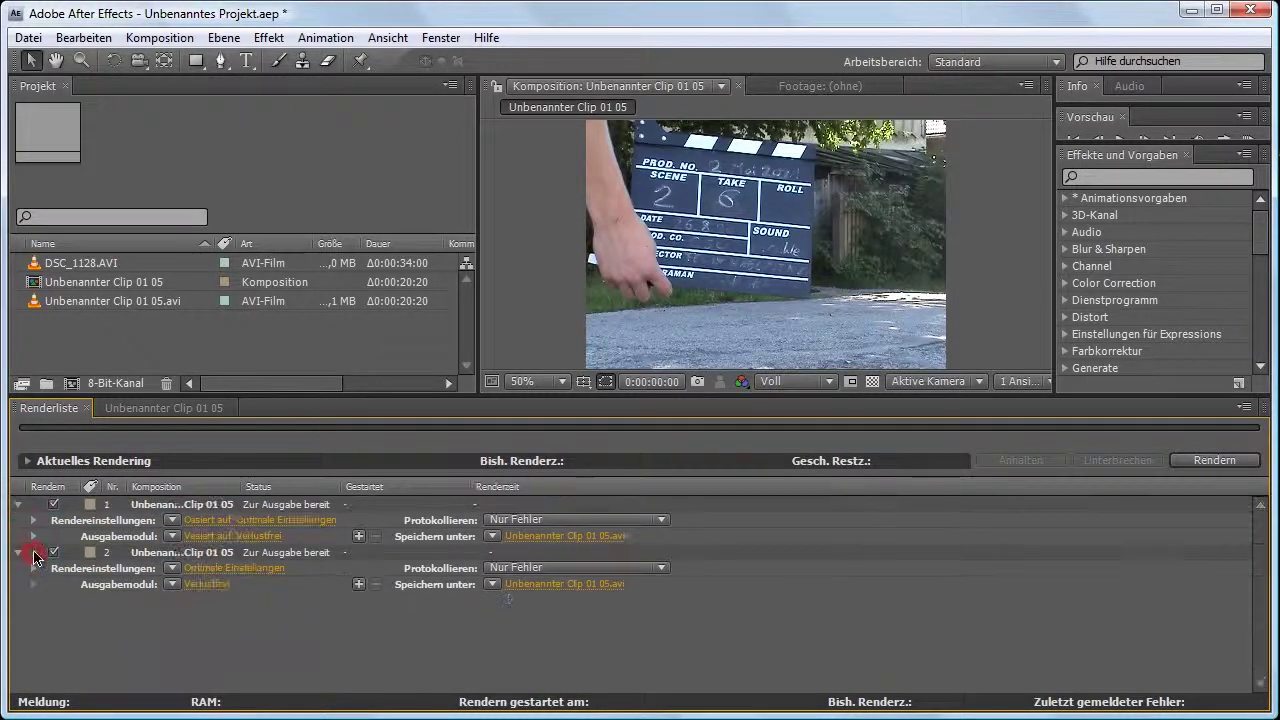
left_click(191, 585)
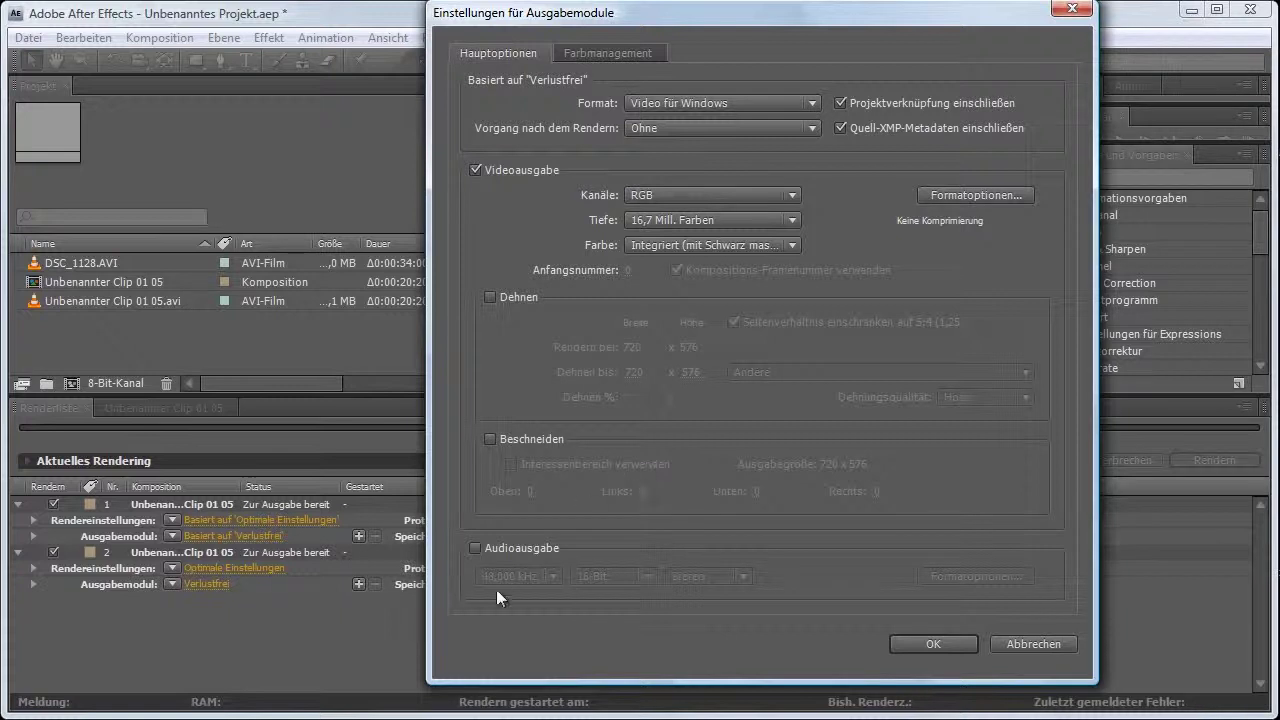
left_click(475, 548)
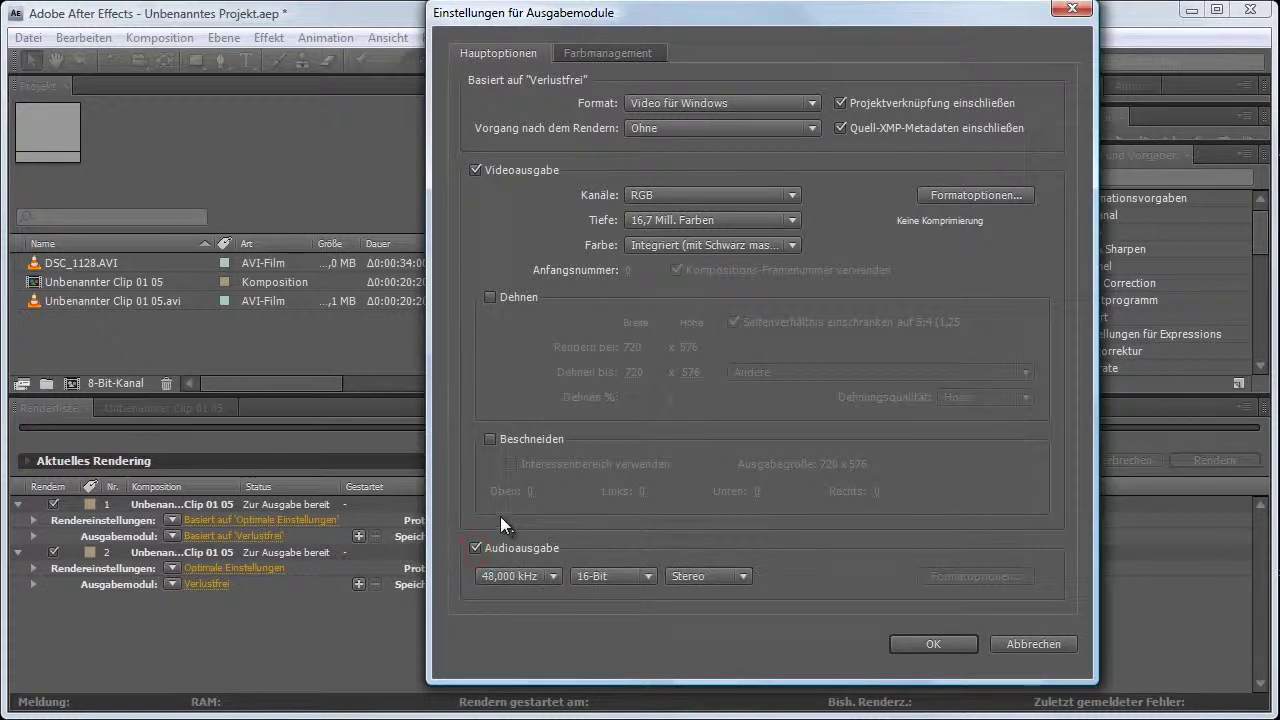
left_click(667, 104)
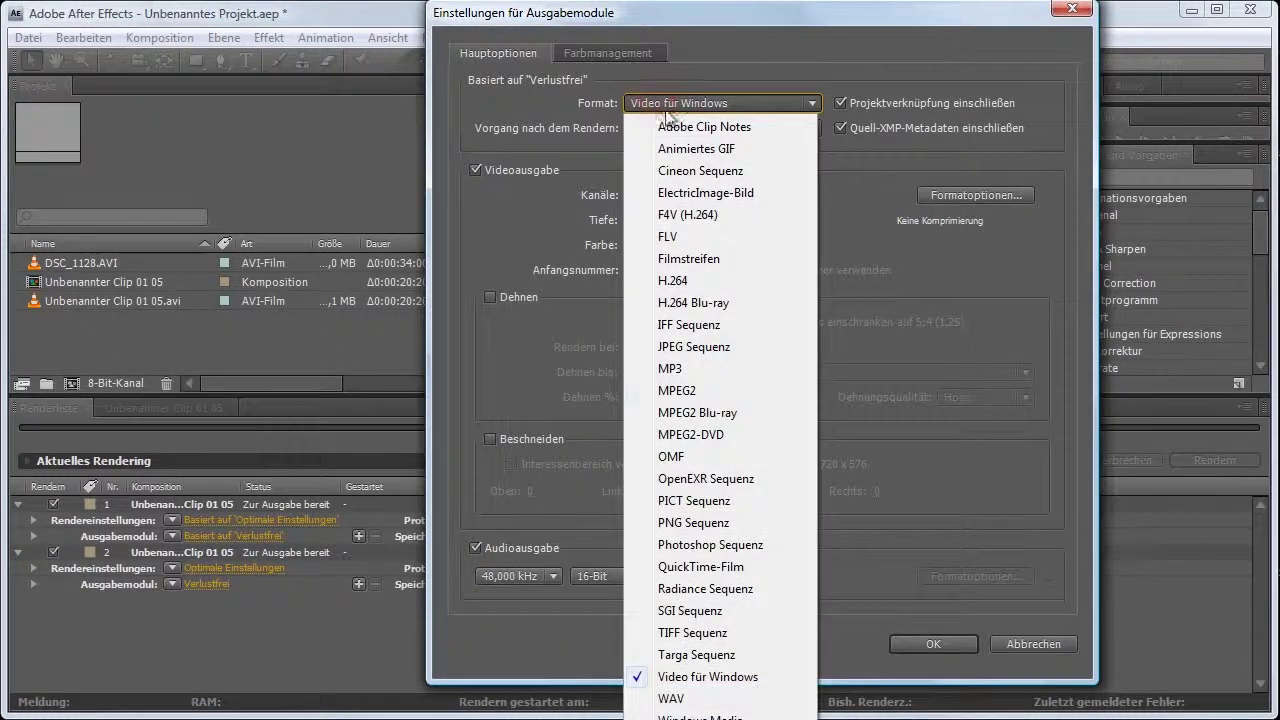
left_click(735, 566)
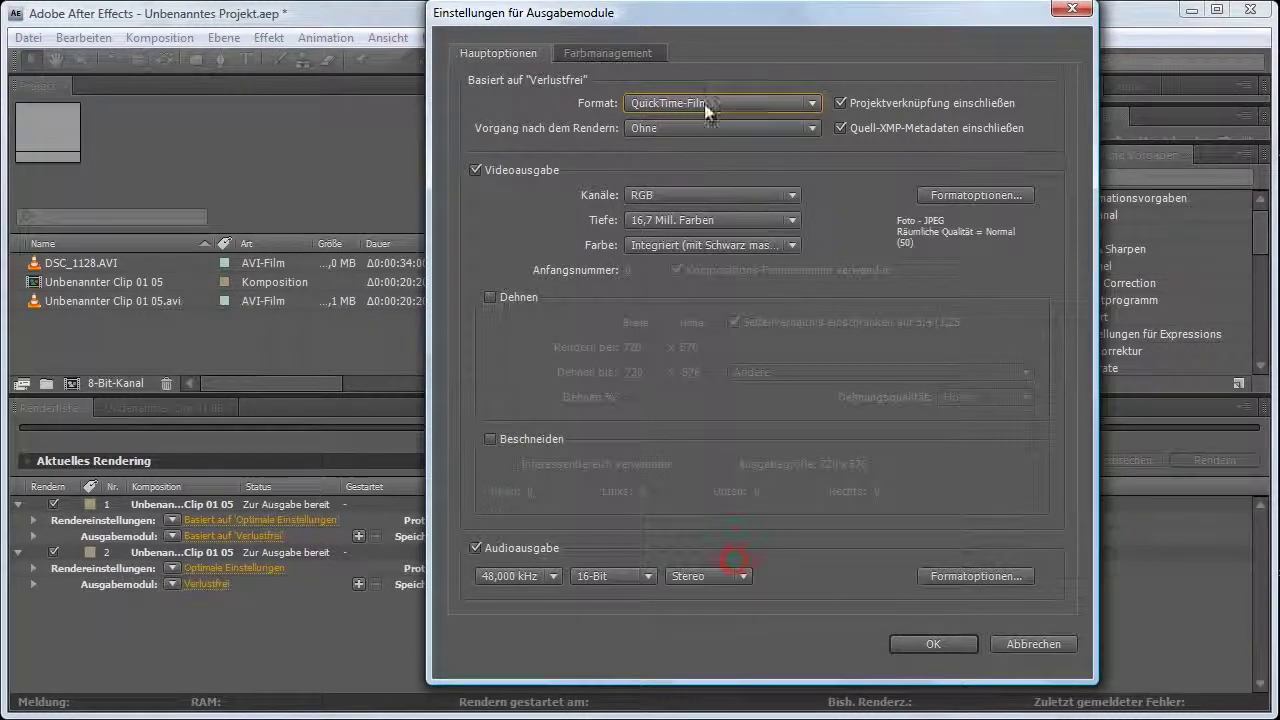
left_click(706, 104)
left_click(753, 284)
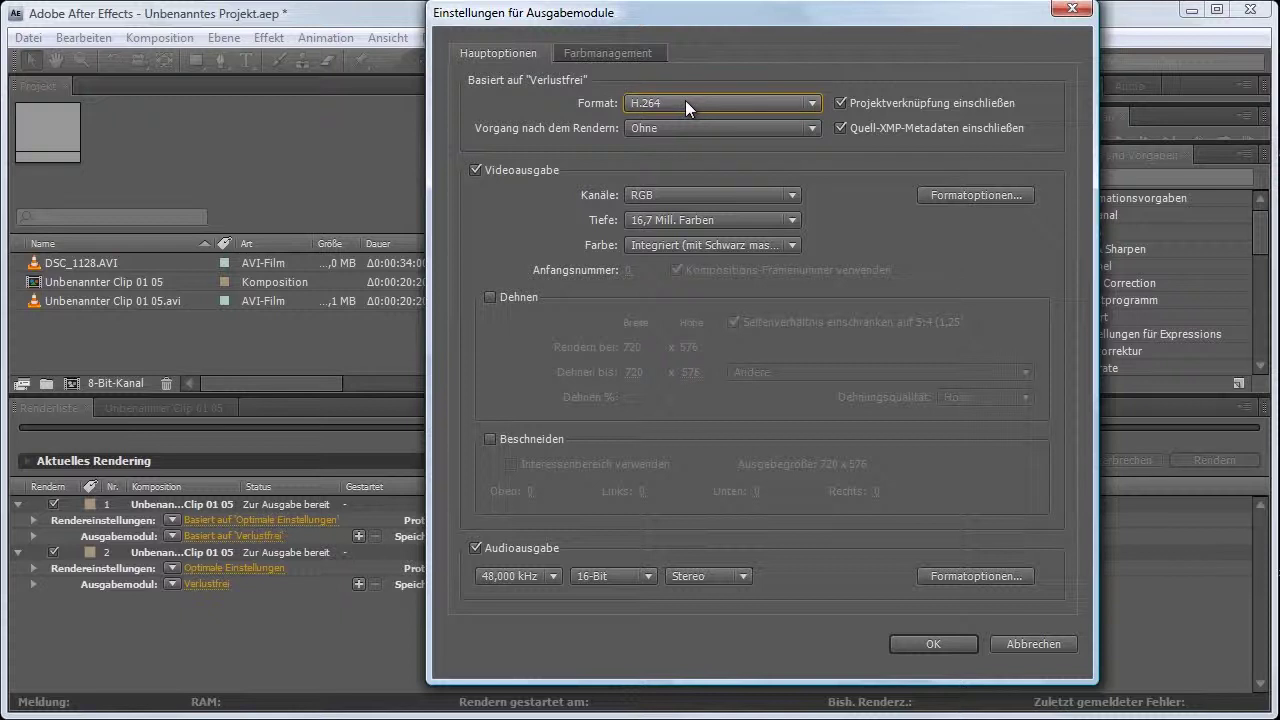
left_click(960, 195)
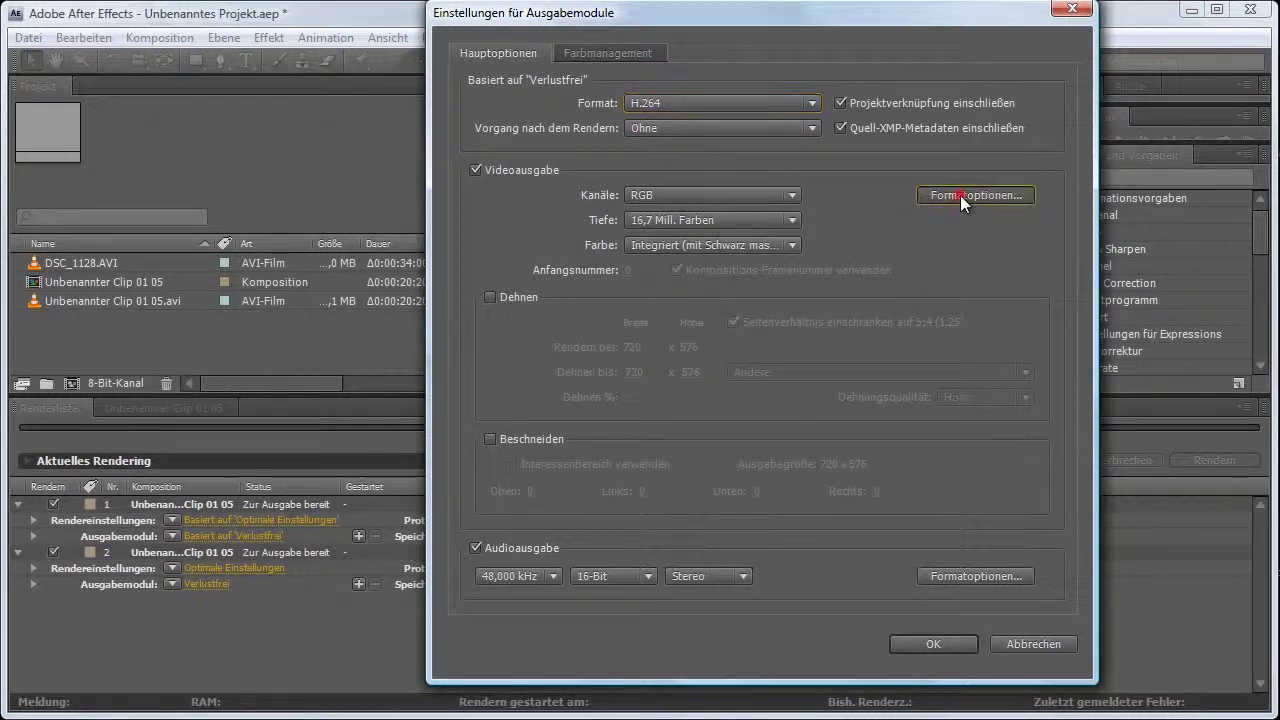
Step: Apply the PAL DV – Mittlere Qualität preset with the PAL standard
left_click(955, 14)
left_click_drag(958, 14, 946, 8)
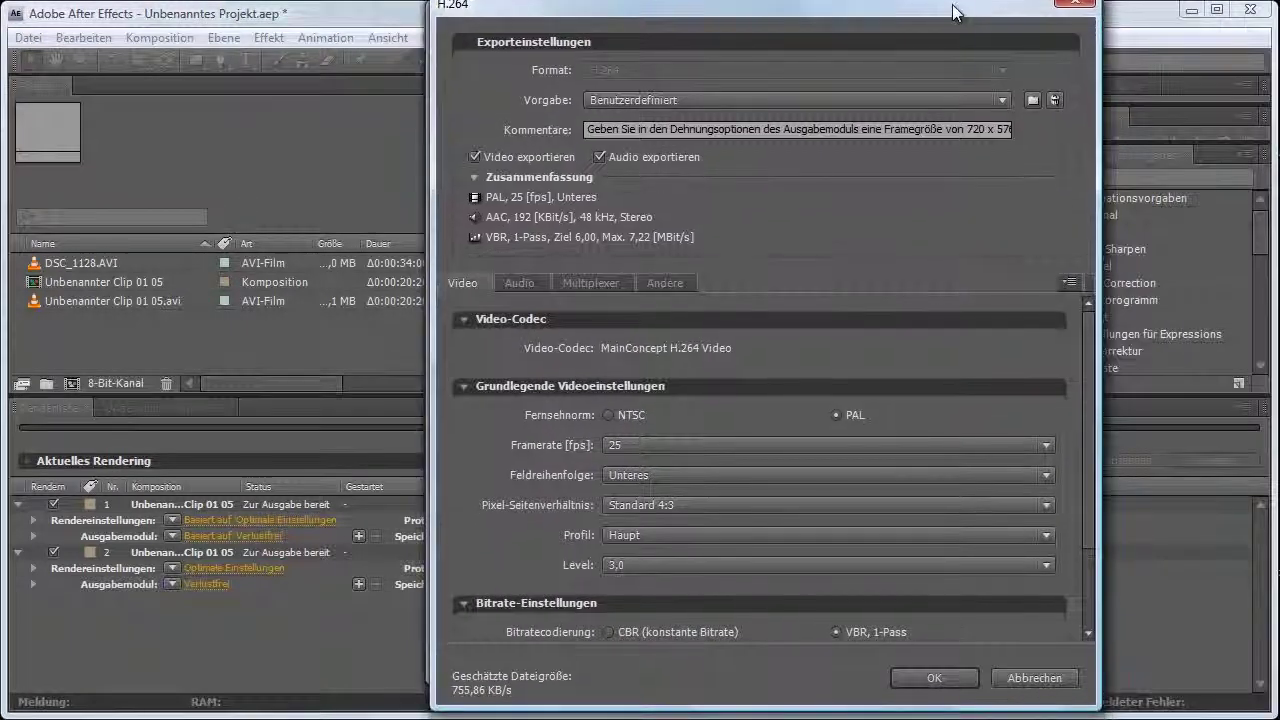
left_click(674, 100)
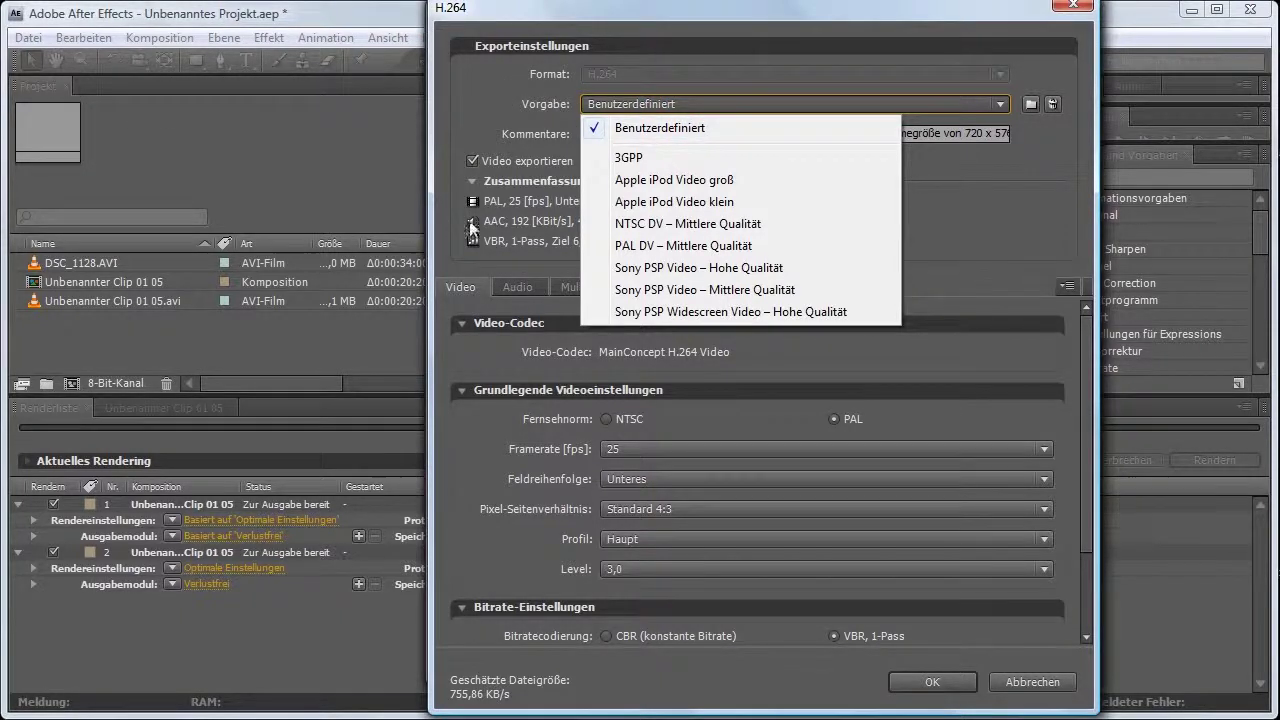
left_click(727, 250)
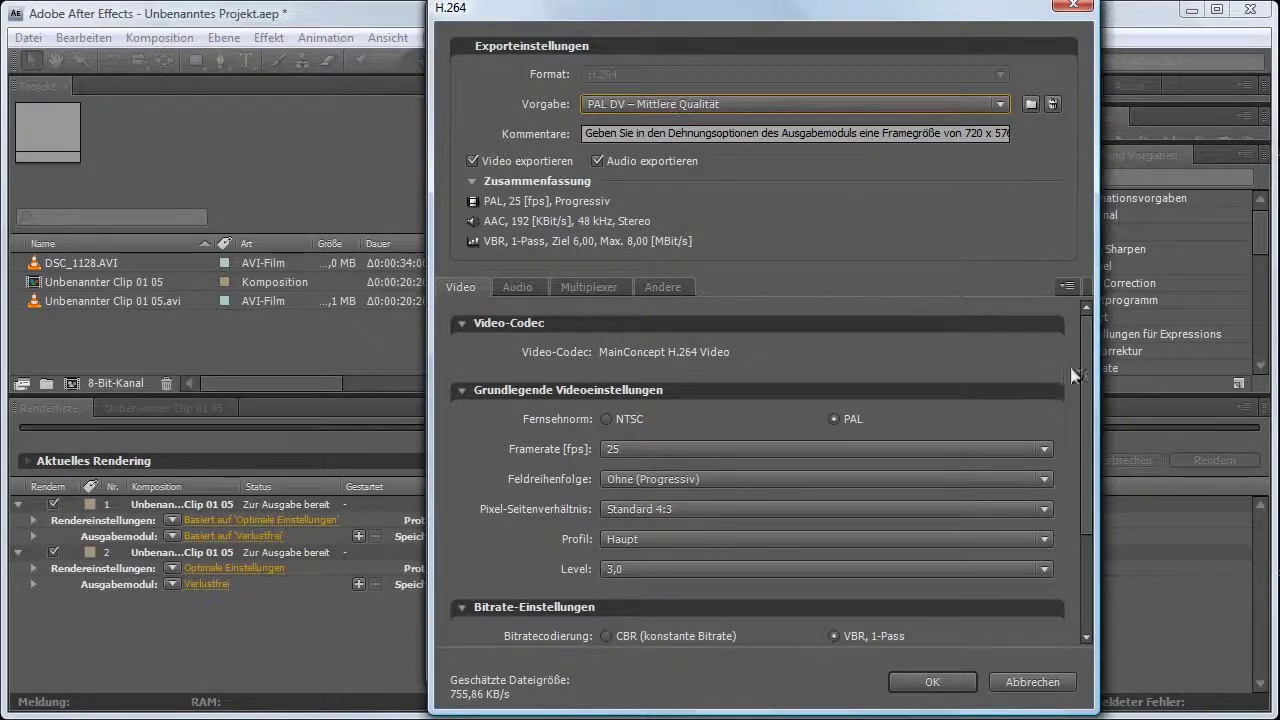
left_click_drag(1082, 345, 1087, 334)
left_click(842, 418)
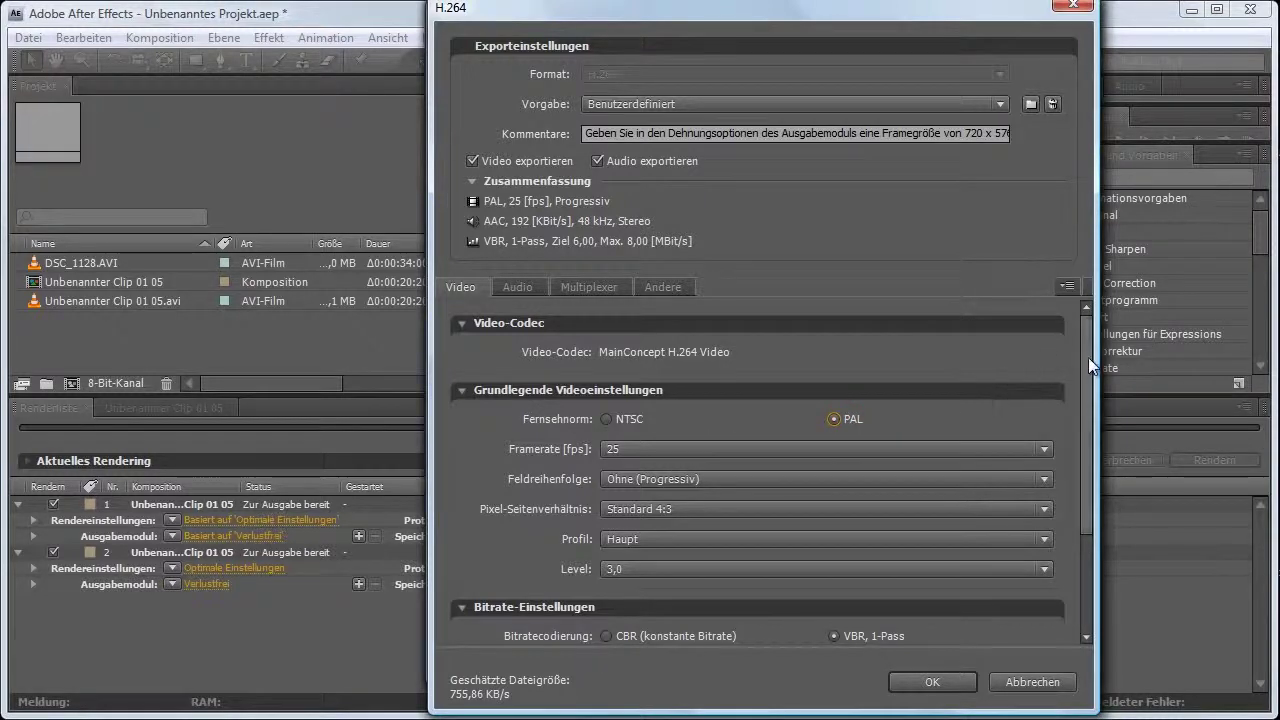
left_click_drag(1088, 357, 1069, 430)
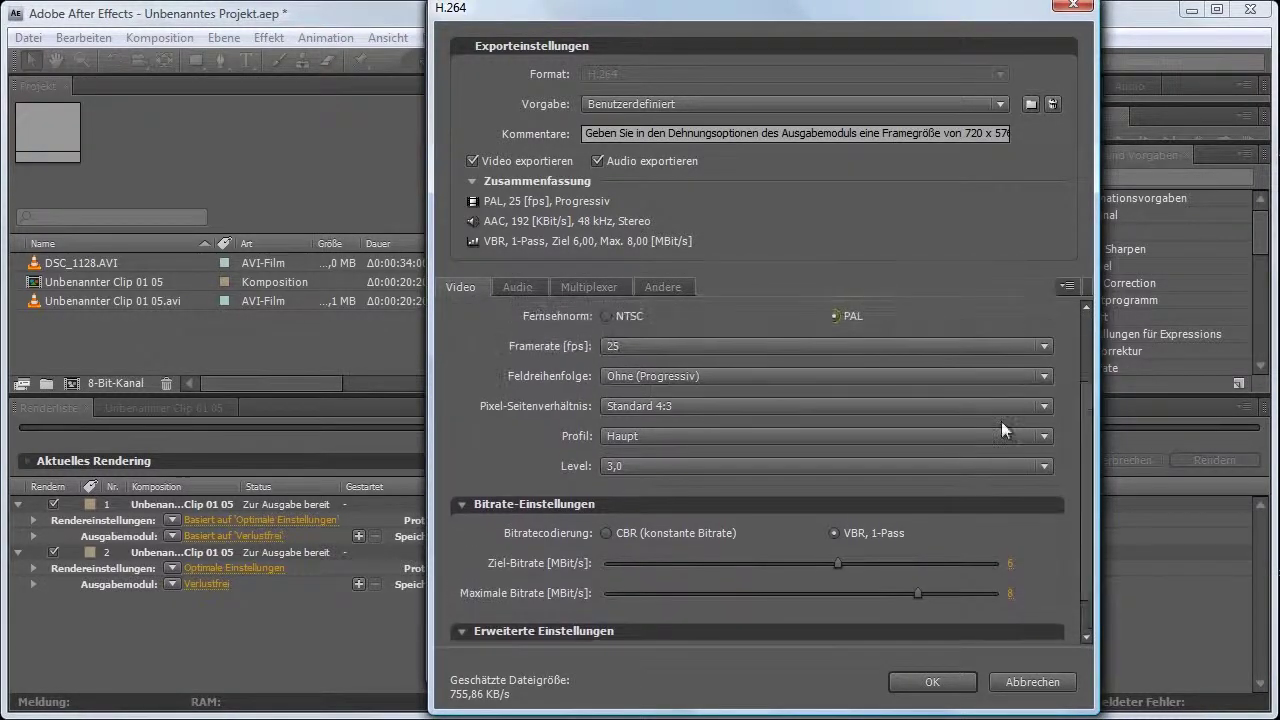
Step: Try the field order options, lower field first and then progressive
left_click(619, 380)
left_click(636, 443)
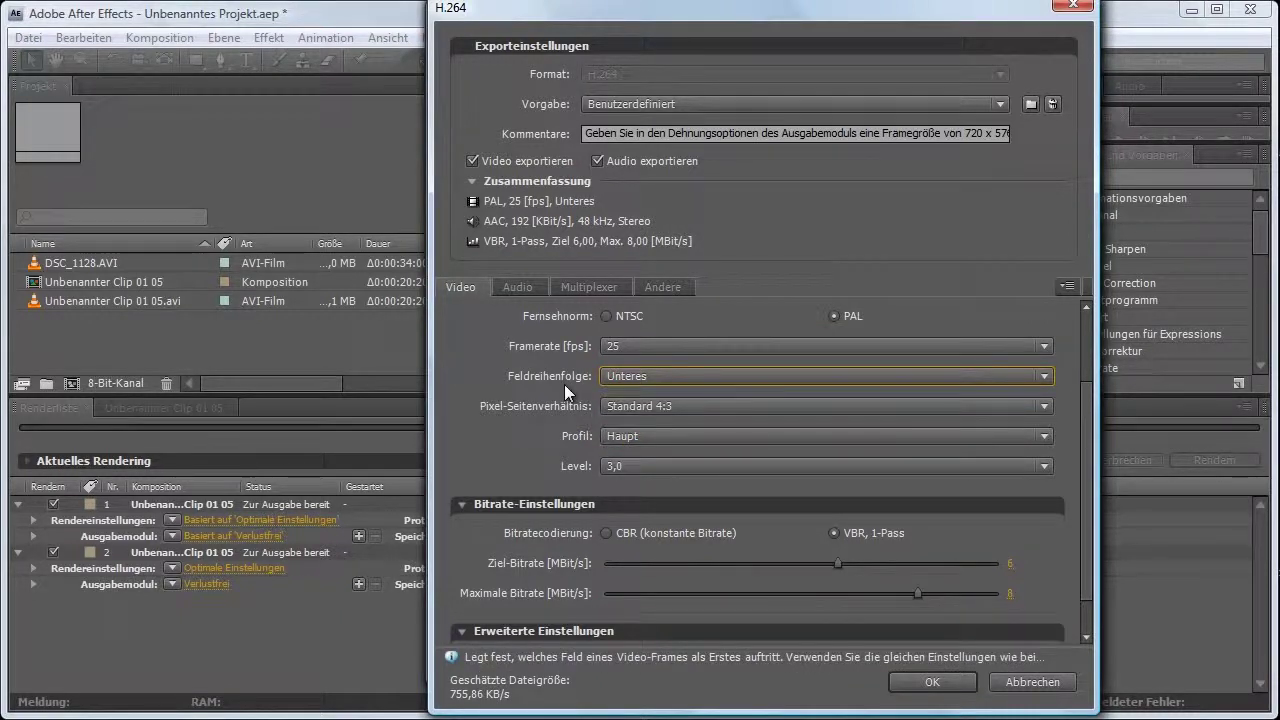
left_click(636, 381)
left_click(650, 443)
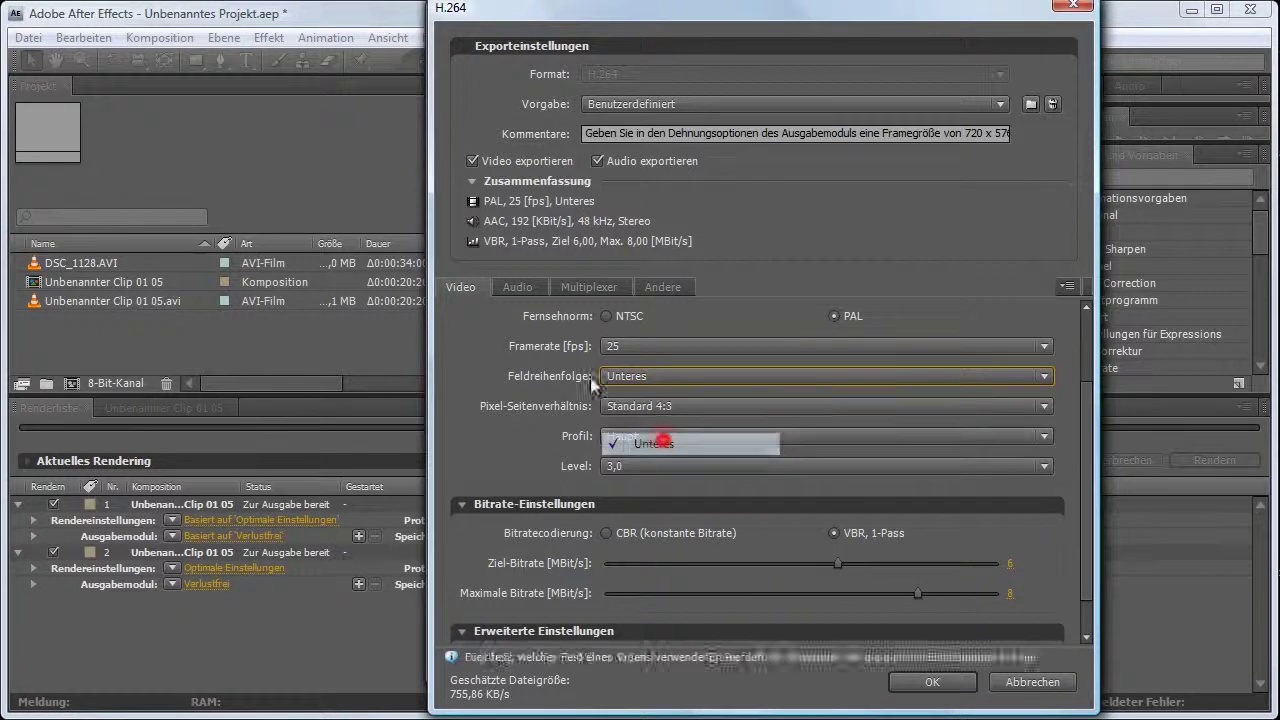
left_click(642, 375)
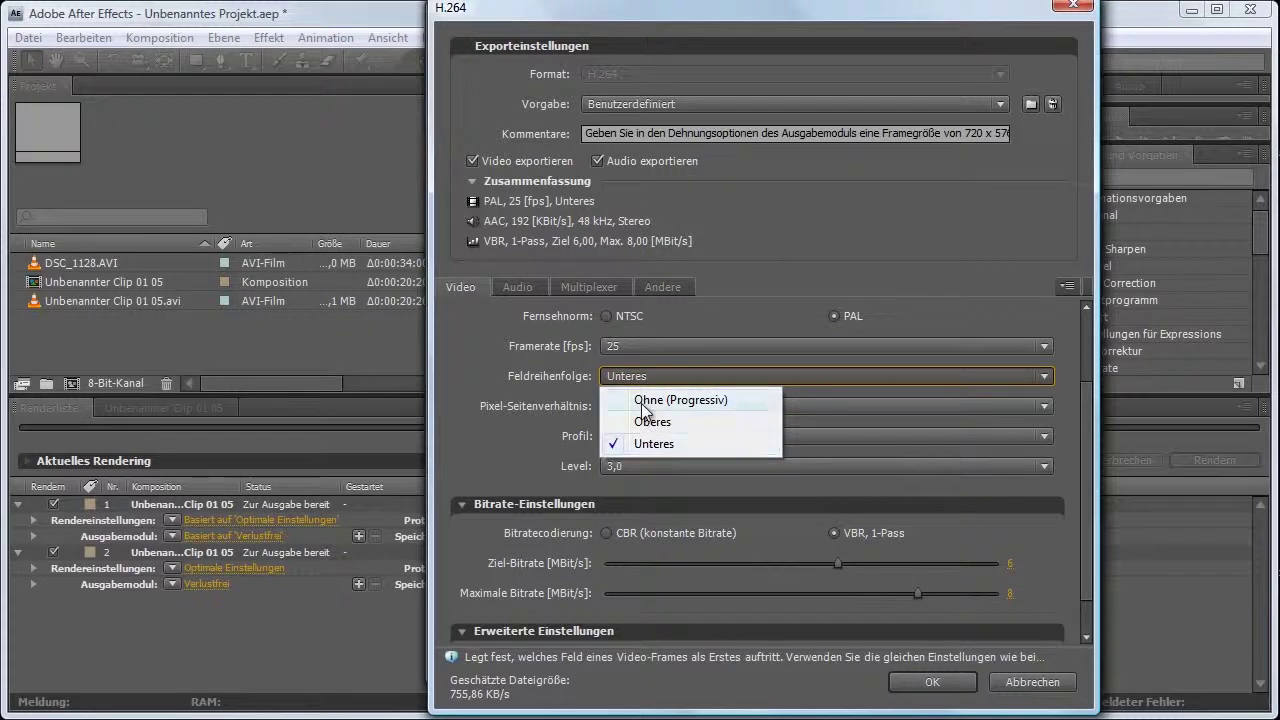
left_click(645, 400)
Step: Set the field order back to Unteres (lower field first)
left_click(649, 378)
left_click(660, 401)
left_click(659, 376)
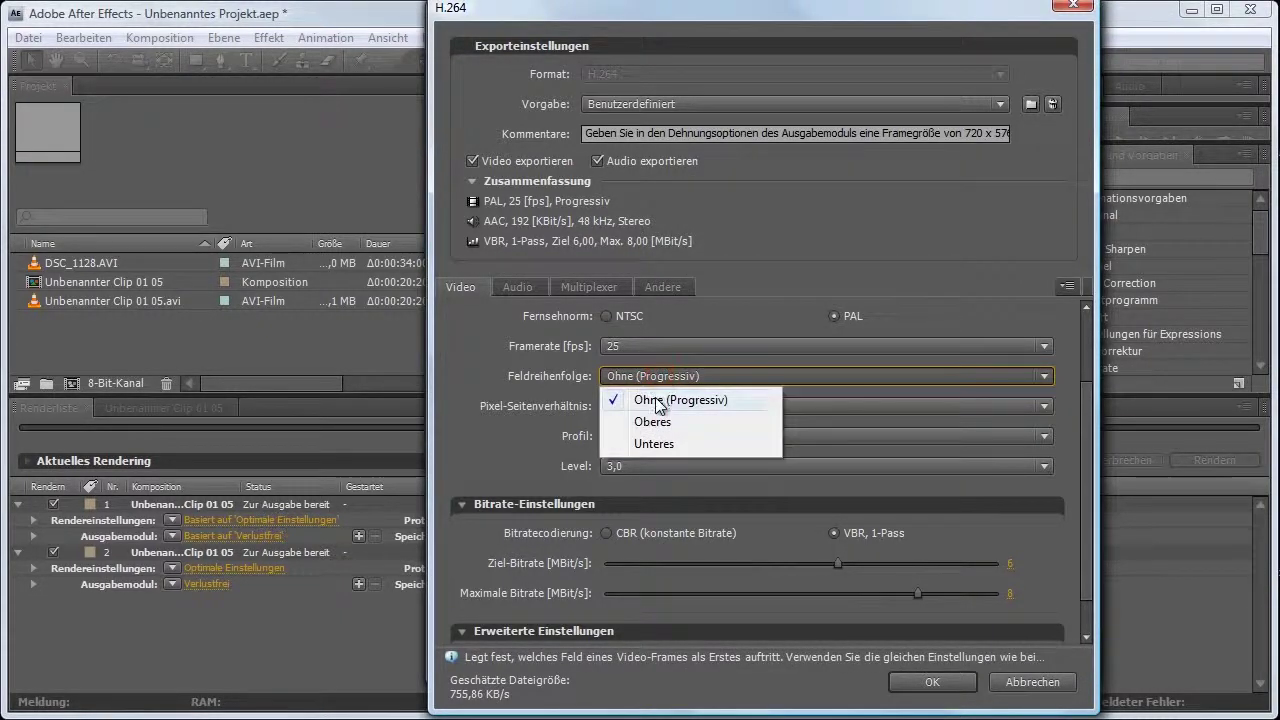
left_click(660, 401)
left_click(658, 377)
left_click(671, 398)
left_click(672, 374)
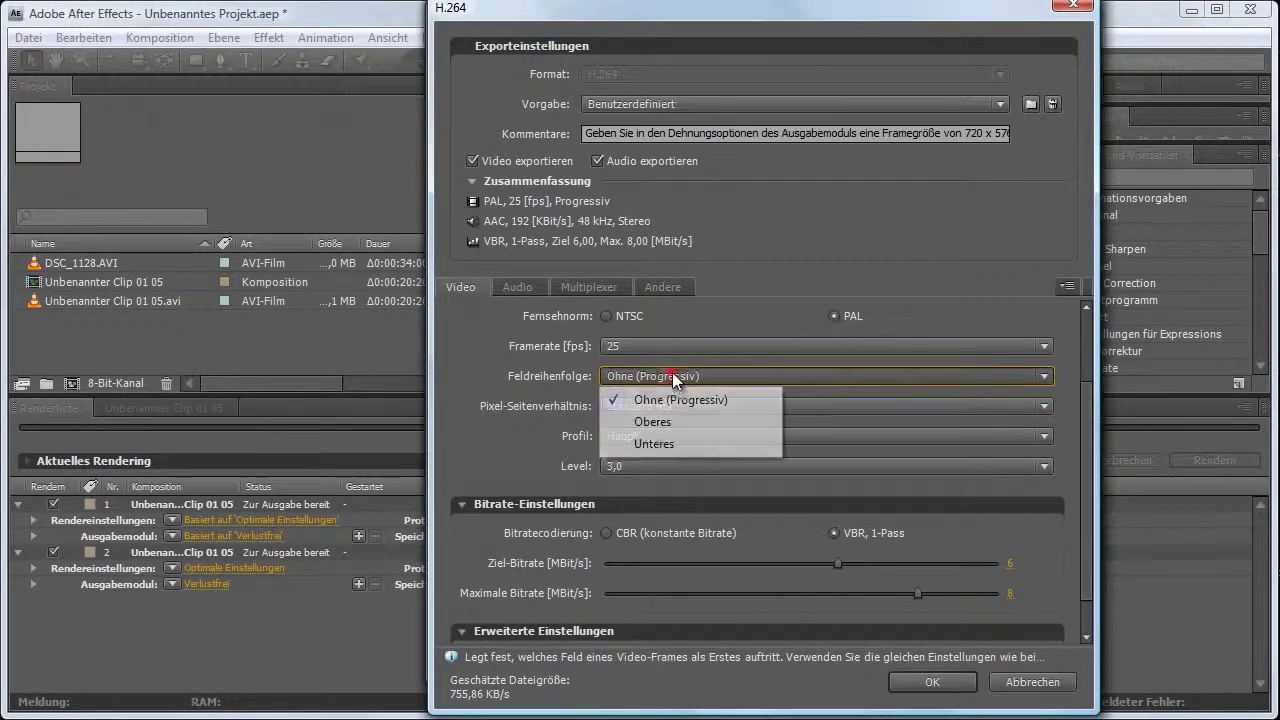
left_click(700, 400)
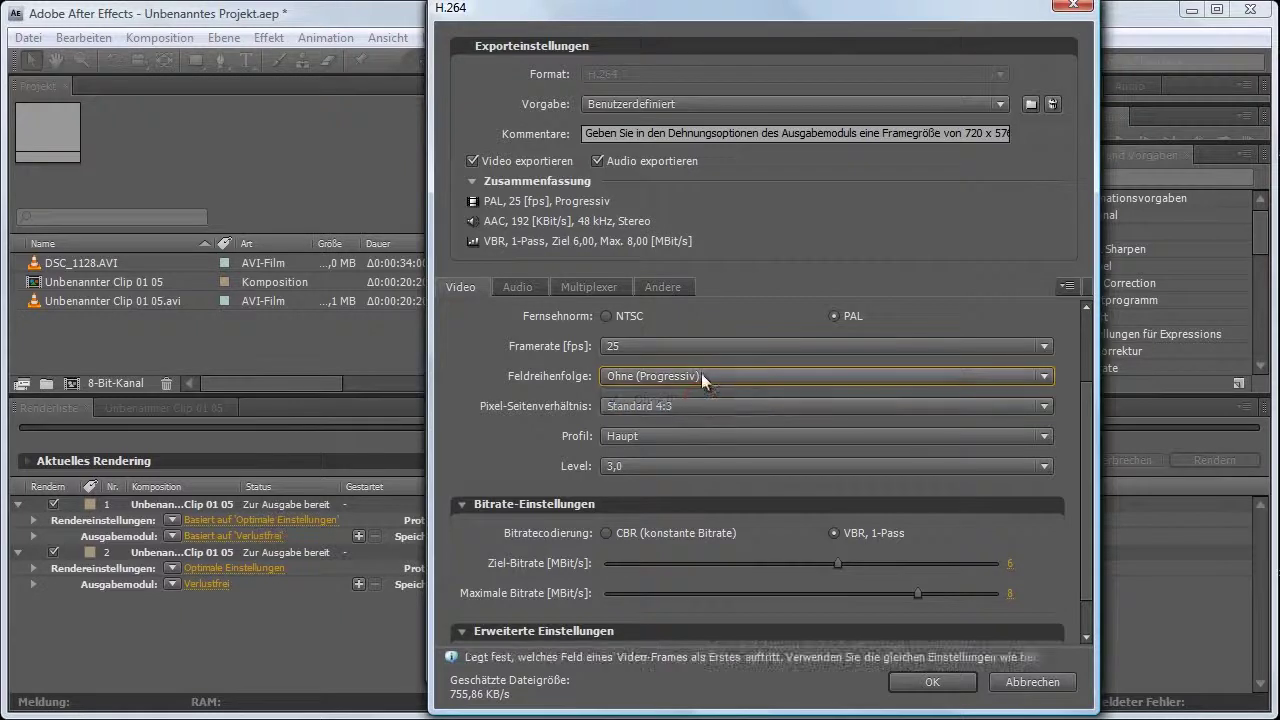
left_click(701, 372)
left_click(694, 443)
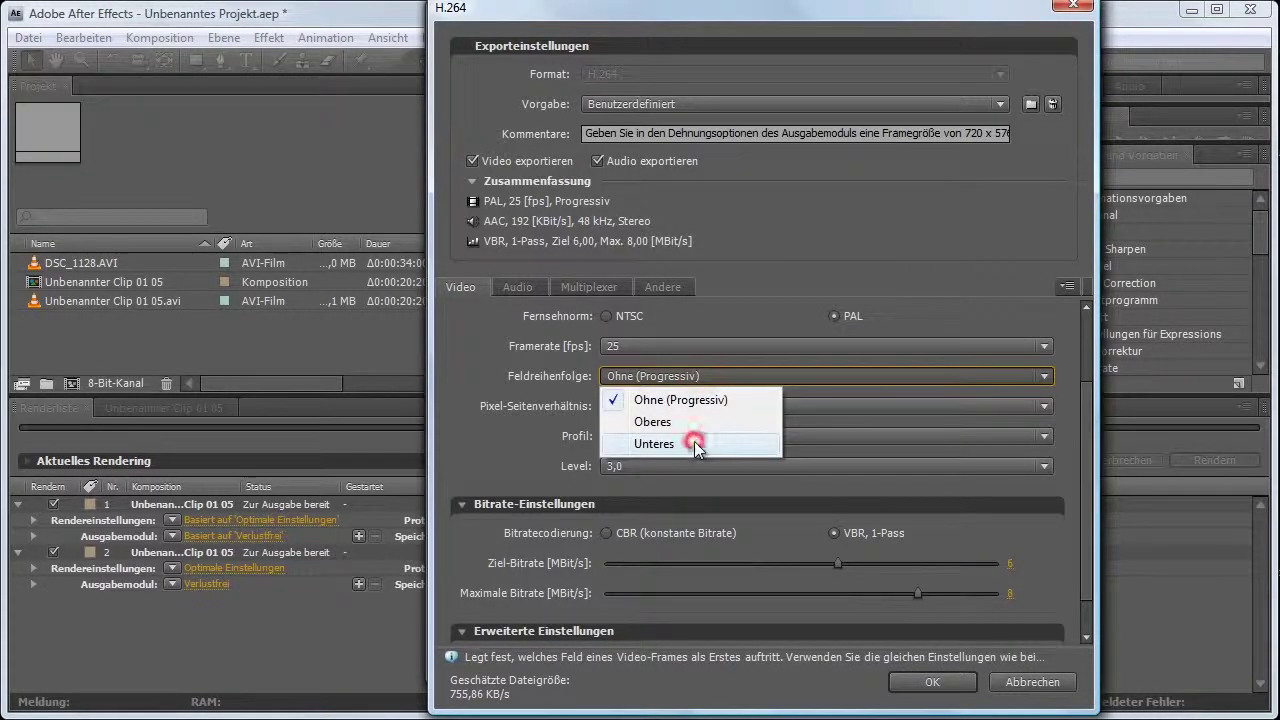
left_click(658, 377)
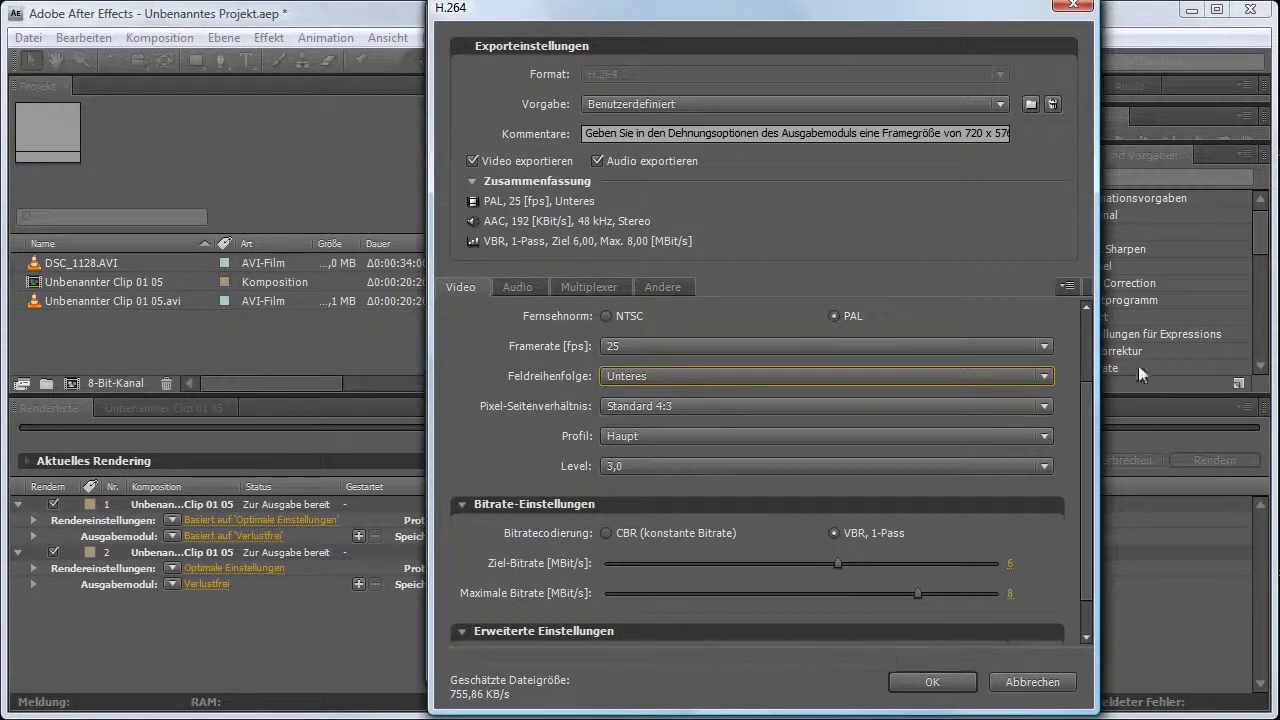
Step: Keep the Standard 4:3 pixel aspect ratio and VBR 1-Pass bitrate encoding
left_click(699, 406)
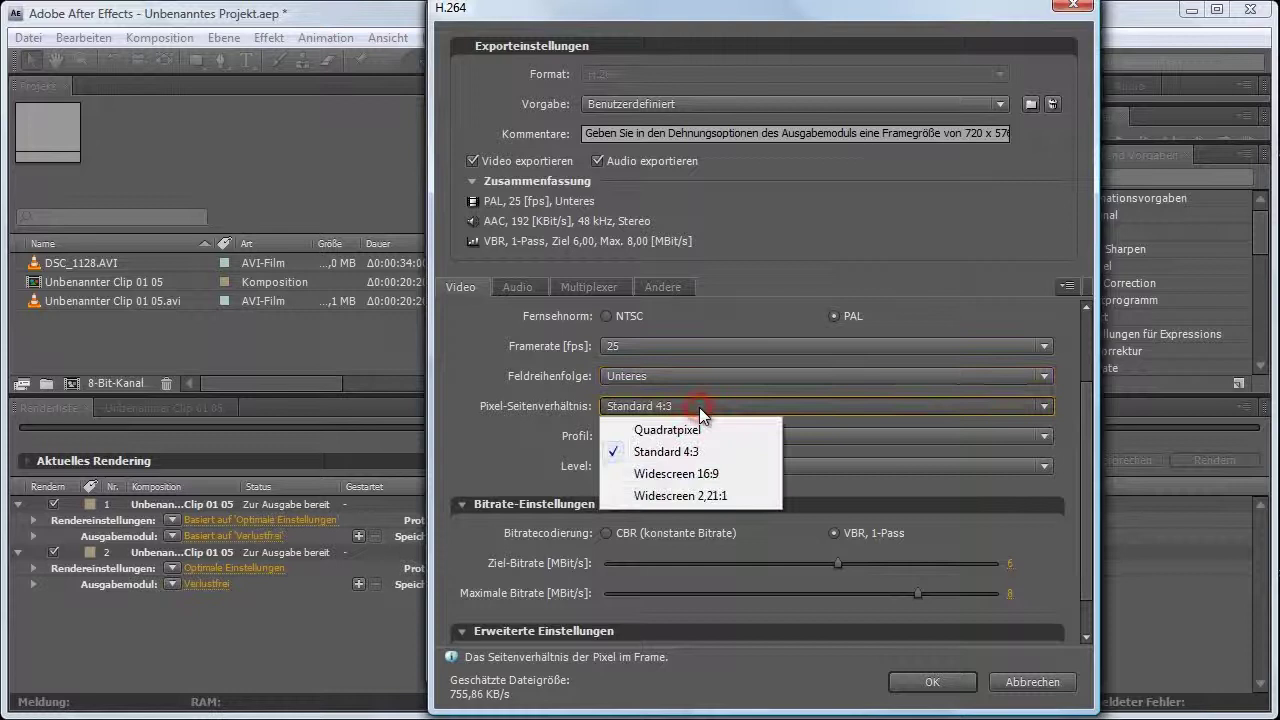
left_click(713, 451)
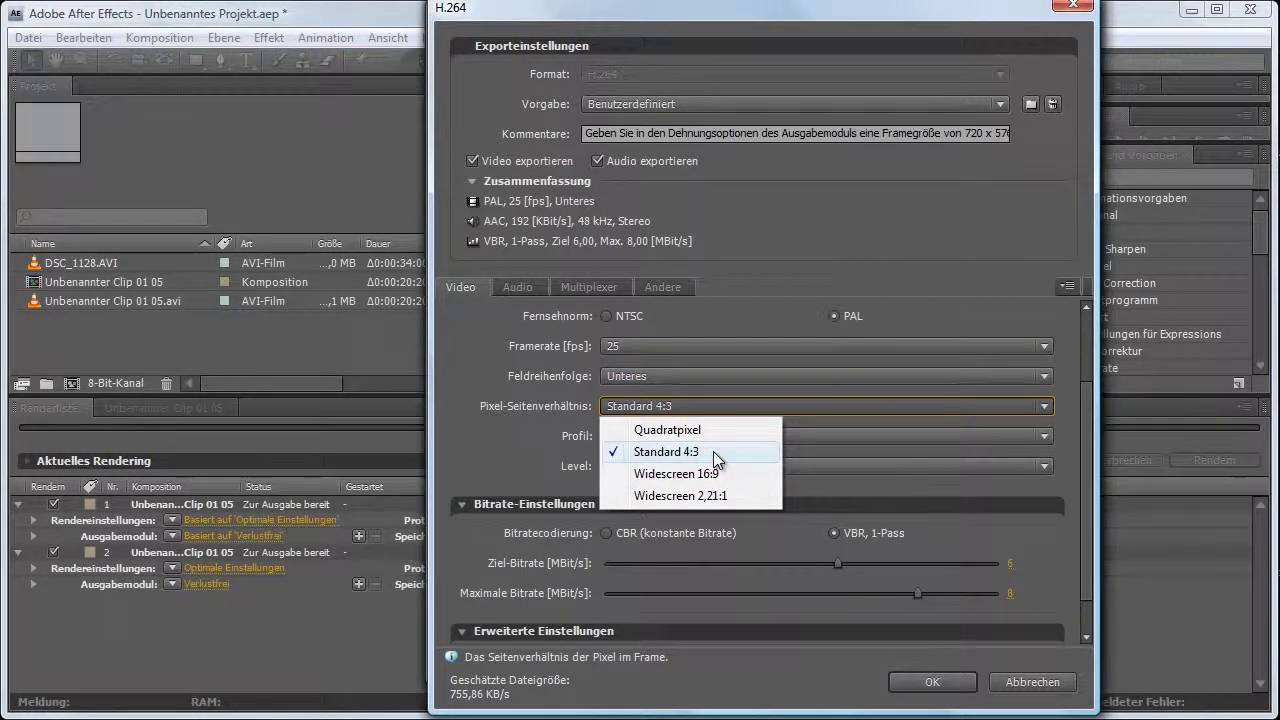
left_click(713, 450)
left_click(702, 407)
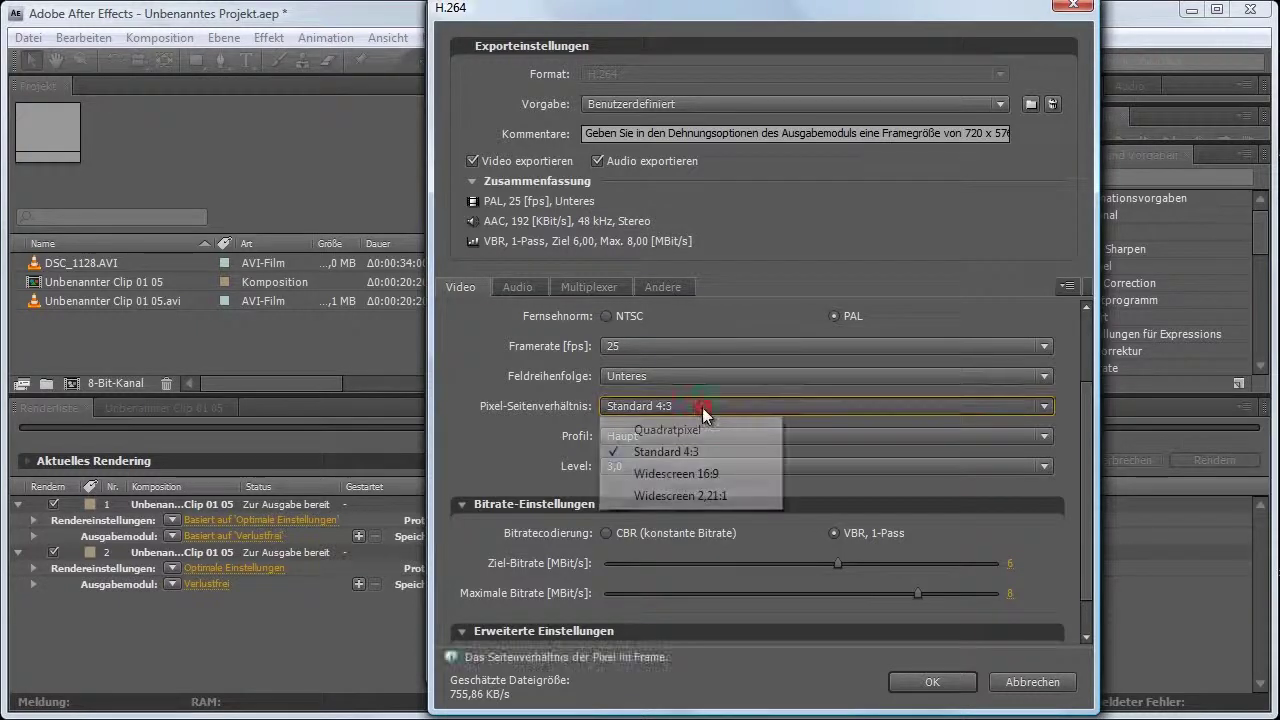
left_click(713, 452)
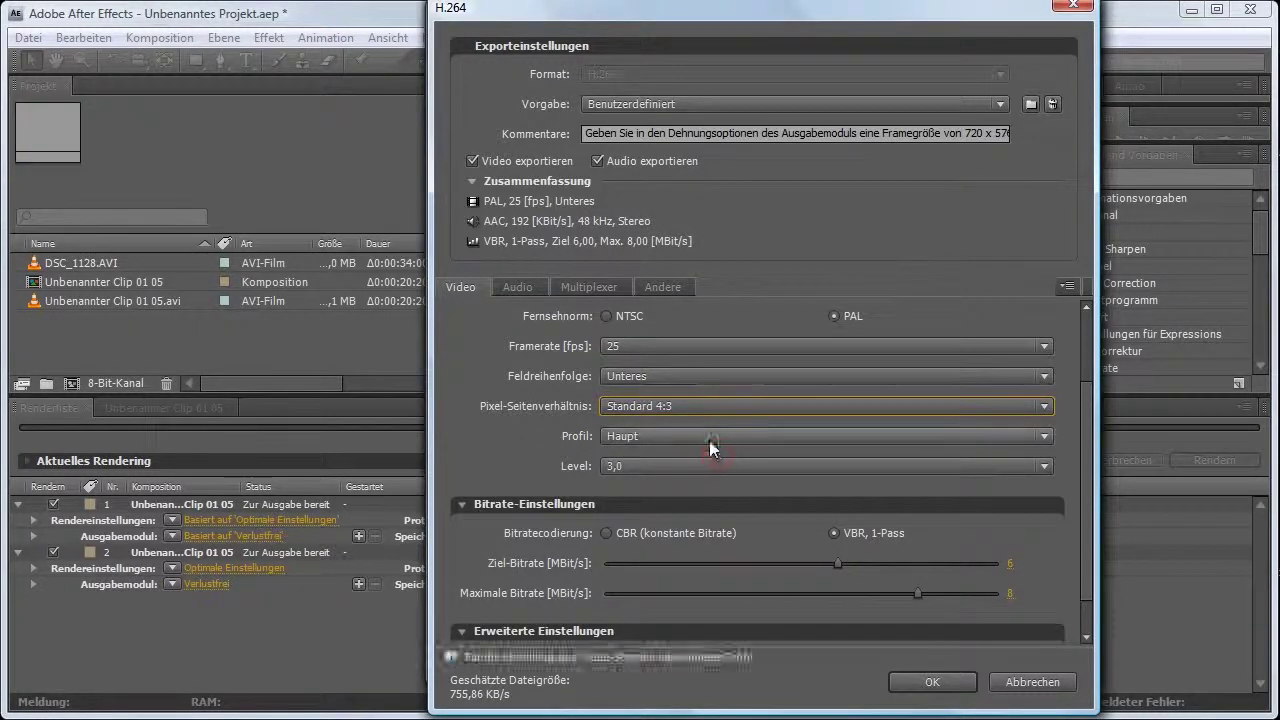
left_click_drag(1083, 403, 1083, 430)
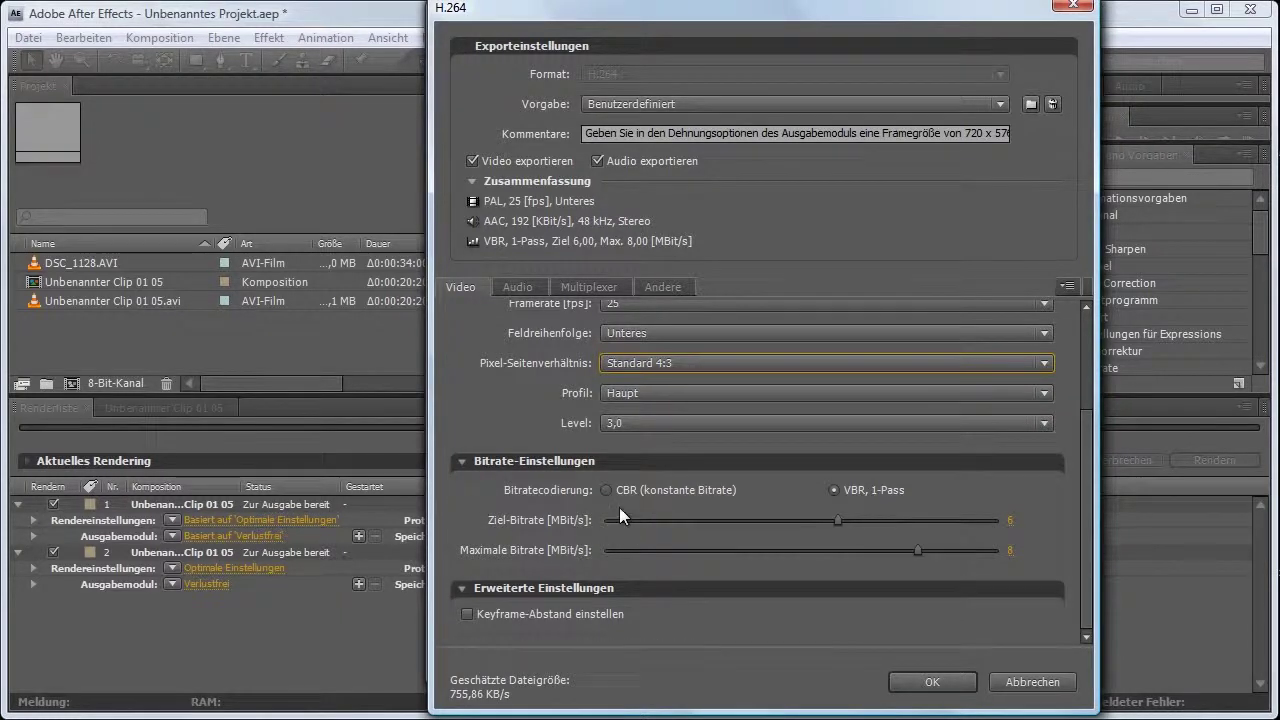
left_click(857, 490)
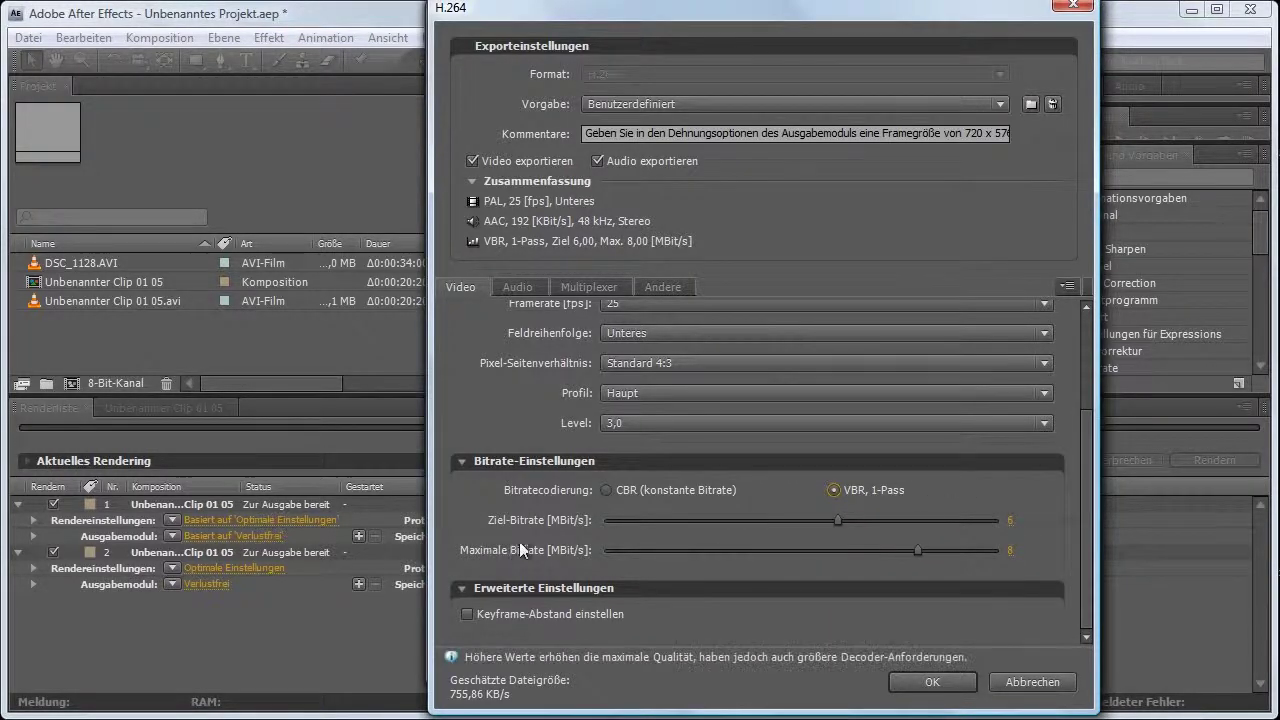
Step: Set maximum bitrate to 6 Mbit/s and accept the H.264 and output module dialogs
left_click(1010, 550)
type("6")
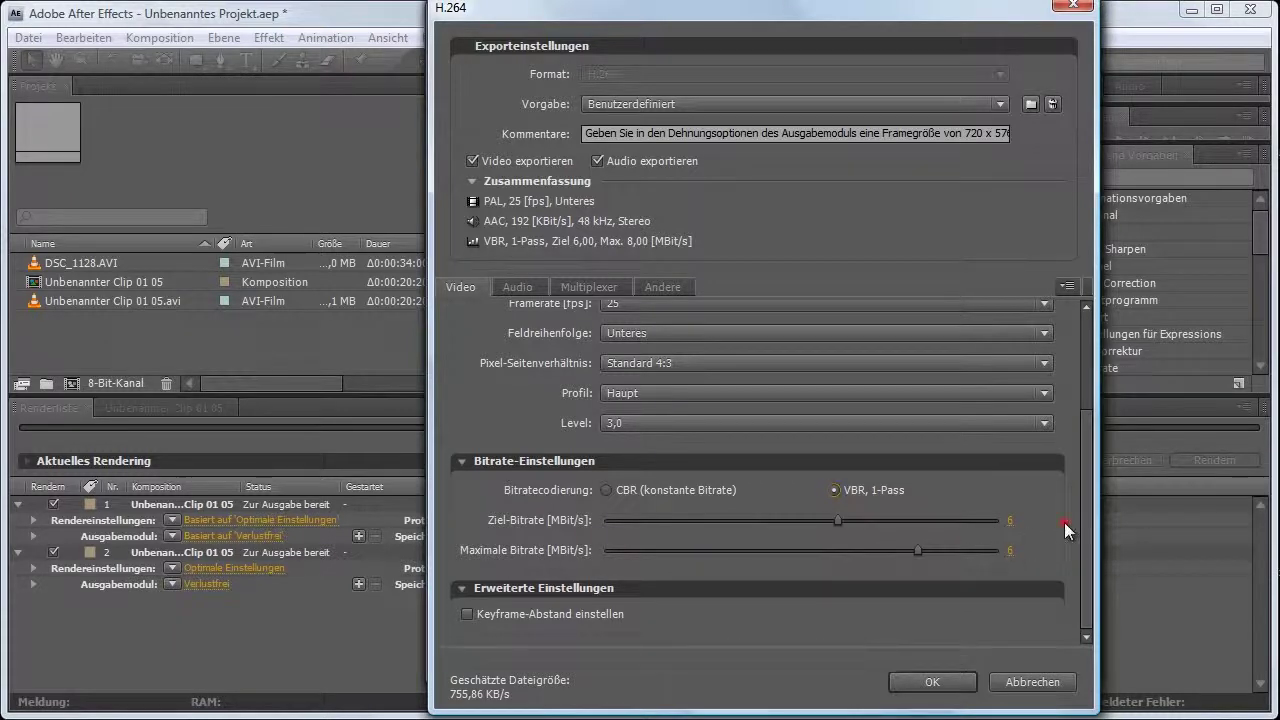
left_click(935, 682)
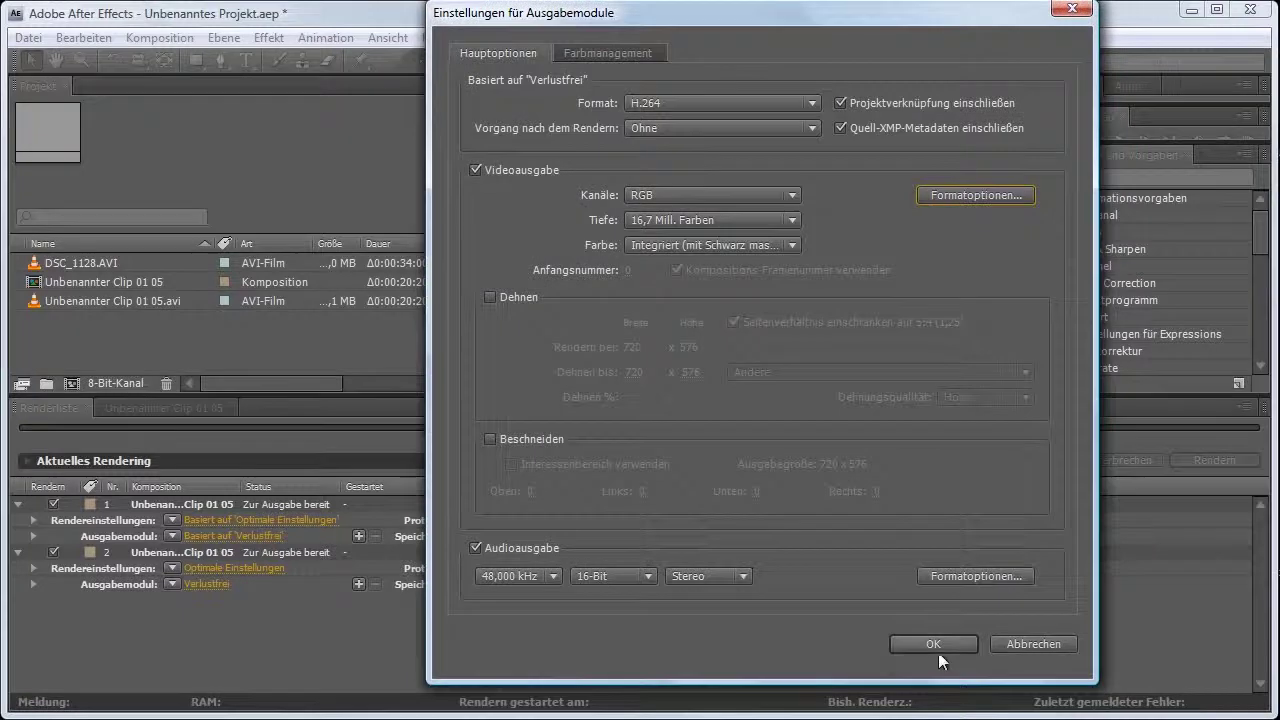
left_click(925, 643)
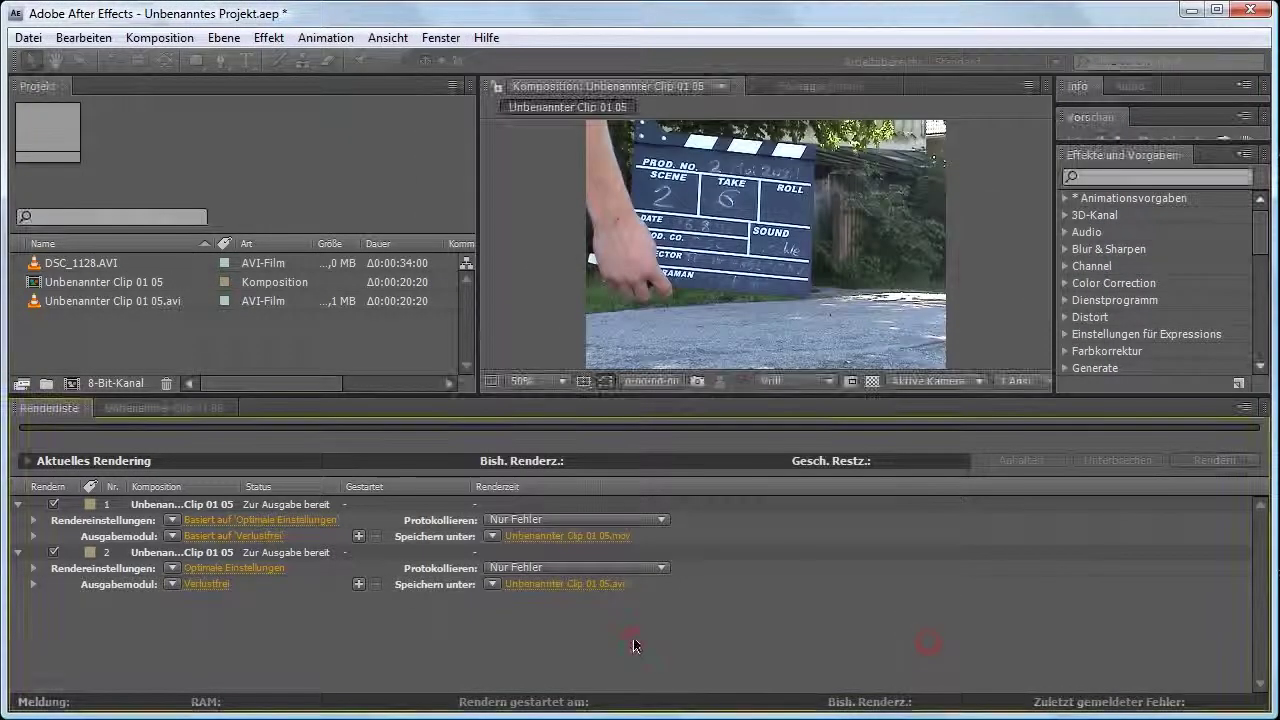
Step: Select DSC_1128.AVI in the Project panel to view its 1280 x 720, 24 fps details
left_click(82, 262)
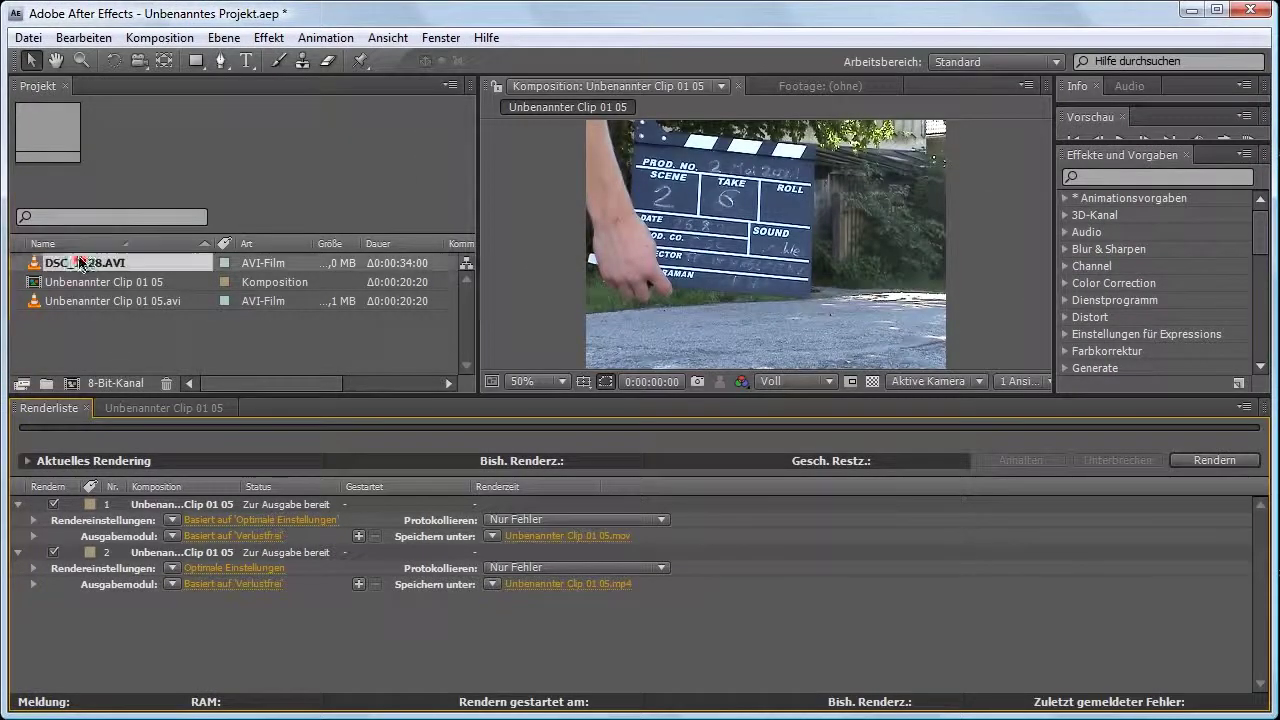
left_click(100, 336)
left_click(75, 278)
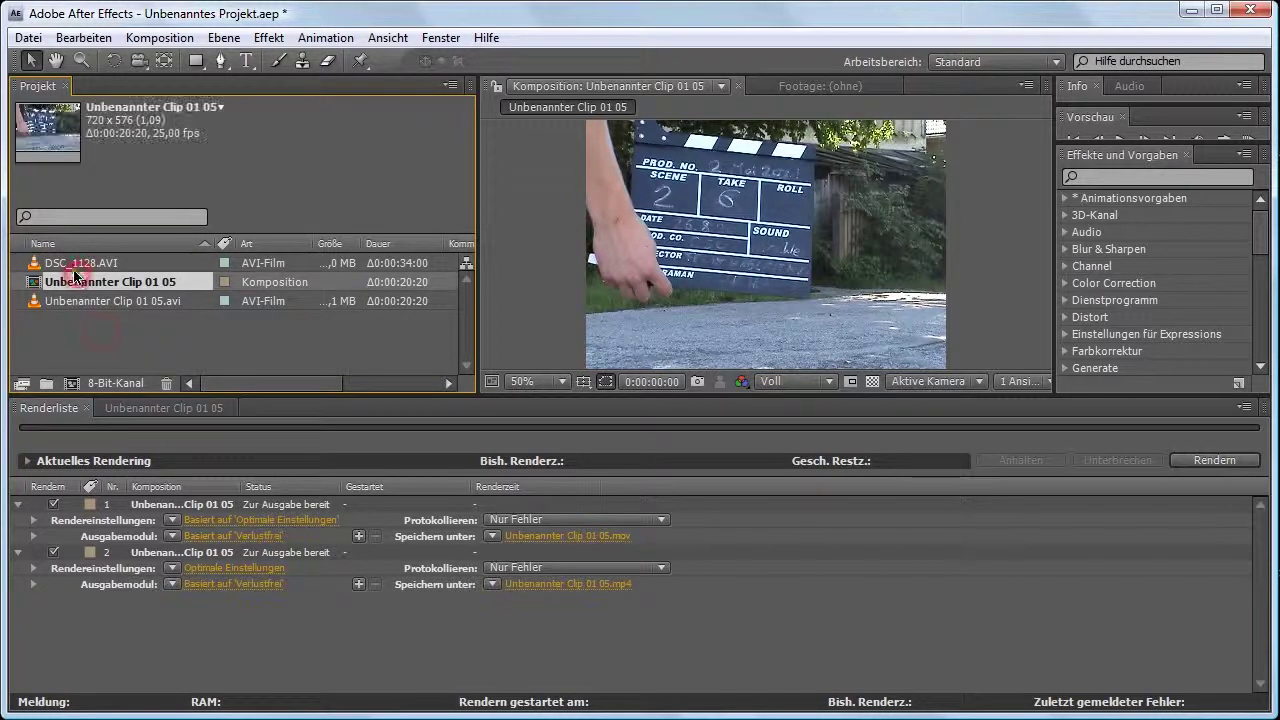
left_click(76, 264)
mouse_move(77, 272)
left_mouse_down()
mouse_move(81, 291)
mouse_move(101, 124)
left_mouse_up()
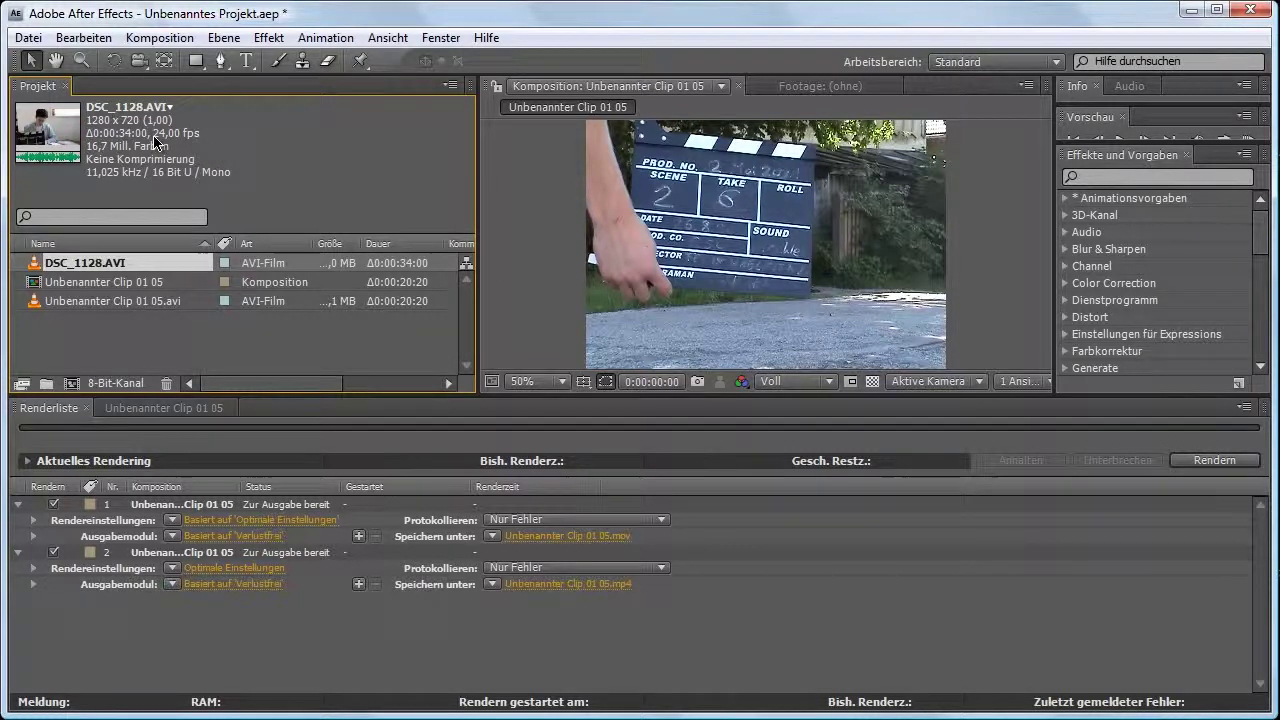
Step: Create the DSC_1128 composition from DSC_1128.AVI and set its current time to 0:00:01:12
left_click_drag(80, 265, 72, 381)
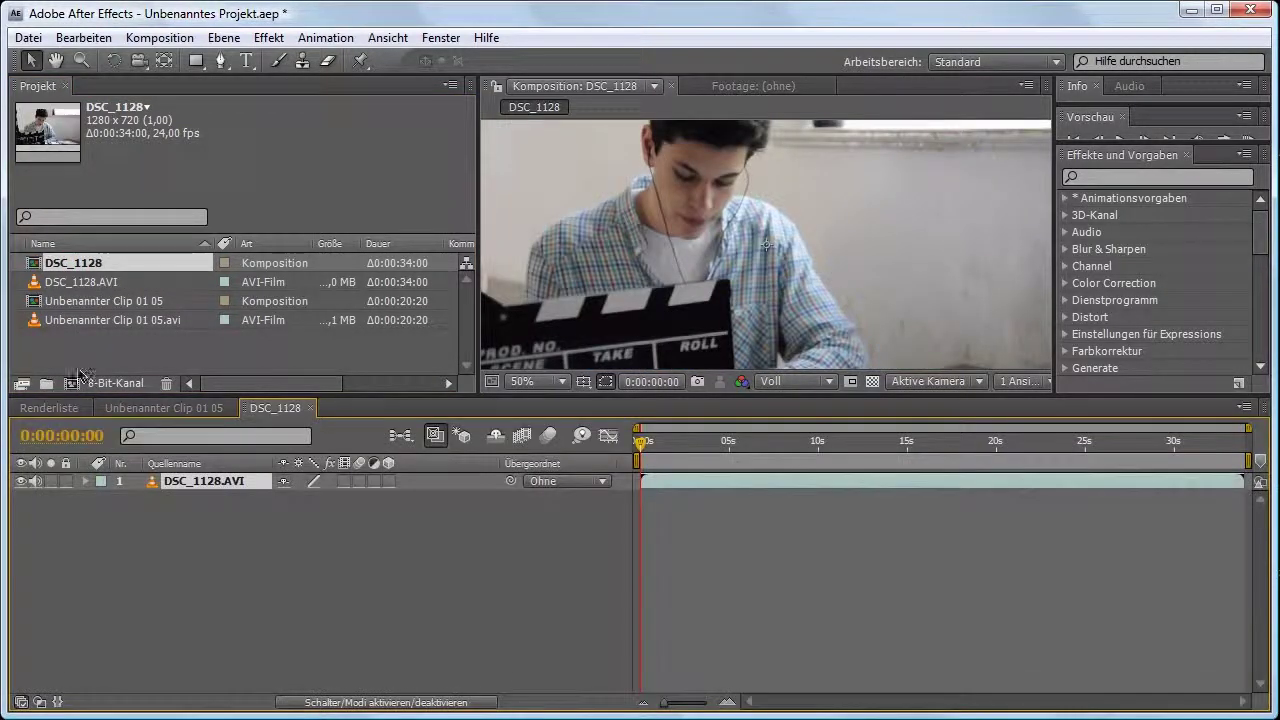
left_click(355, 600)
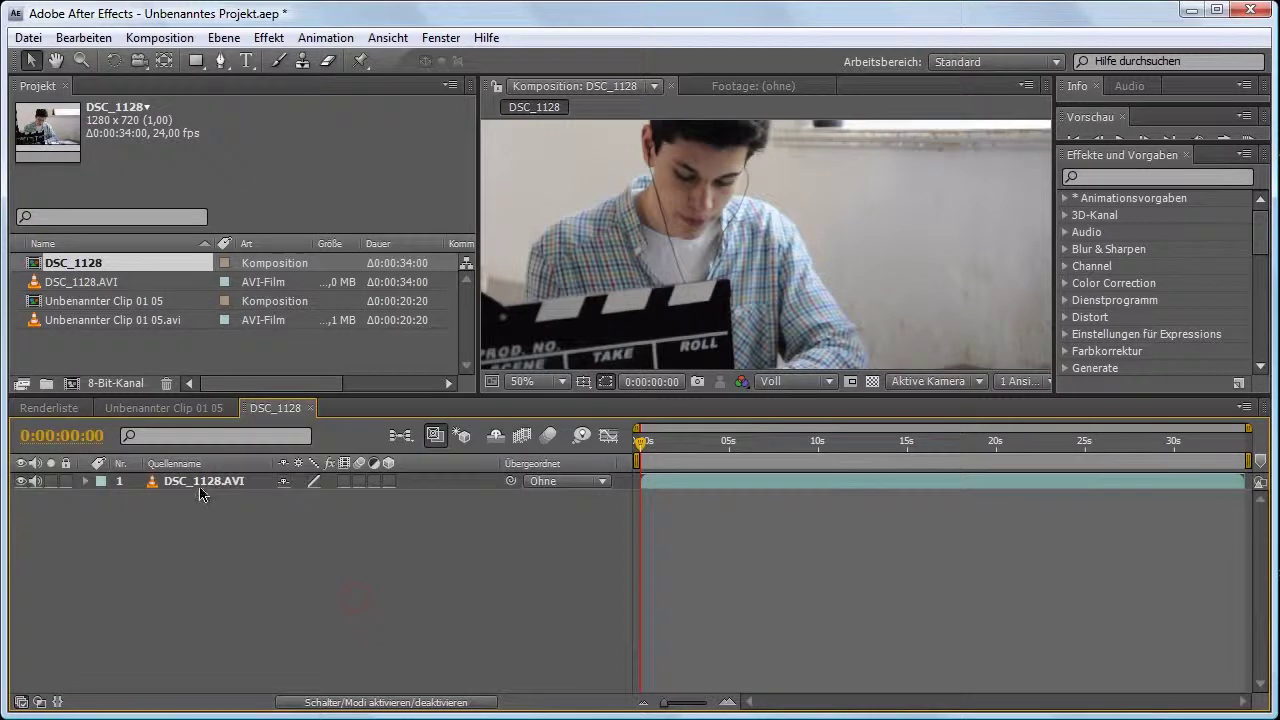
left_click(712, 455)
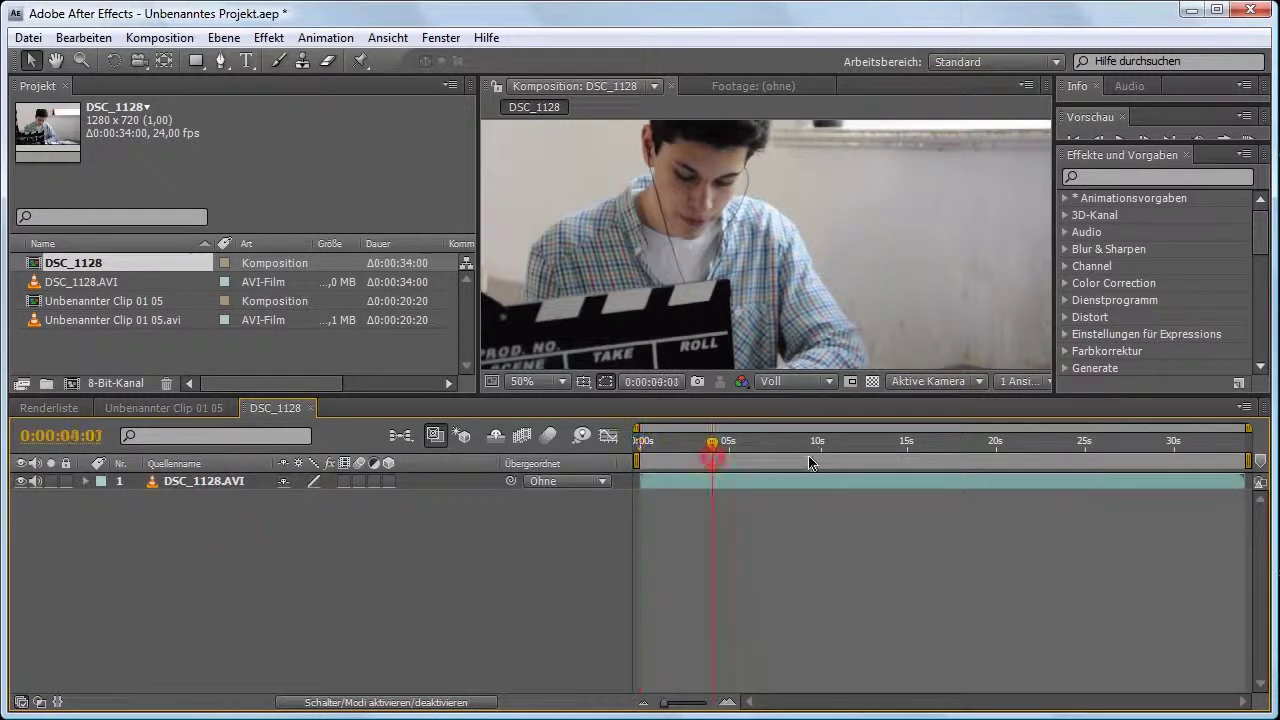
left_click(667, 455)
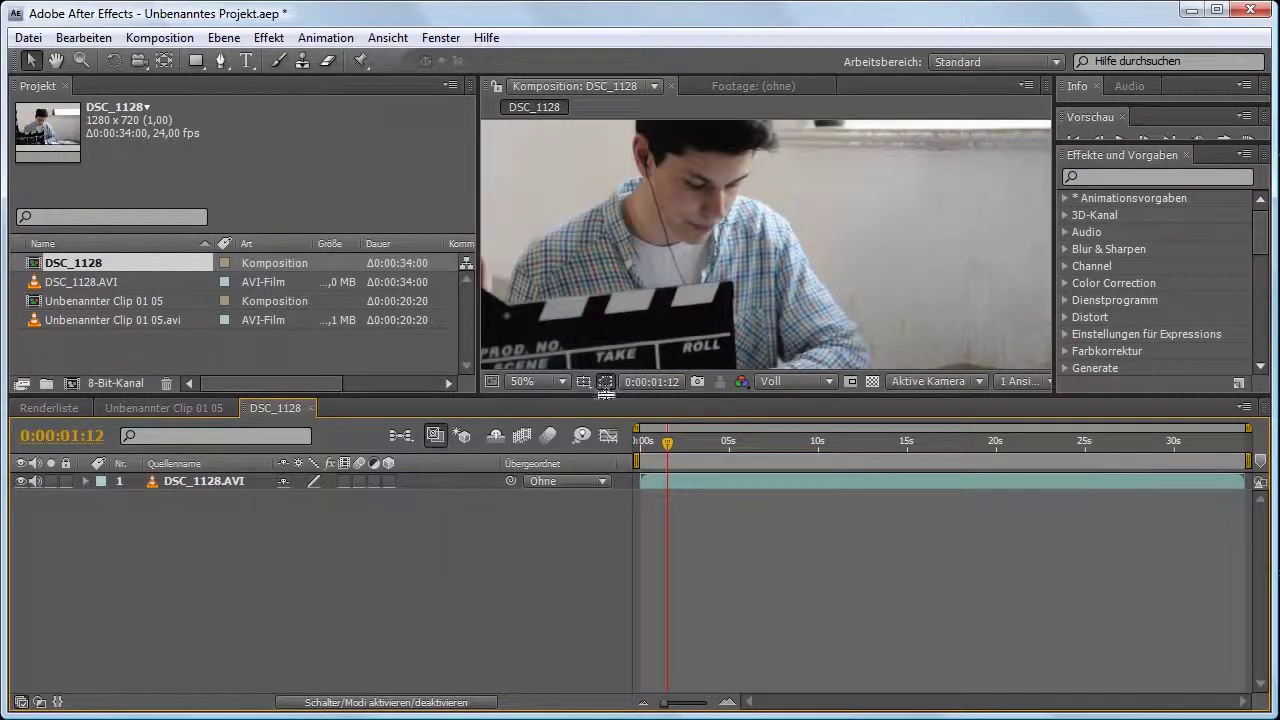
scroll(558, 292, "down", 2)
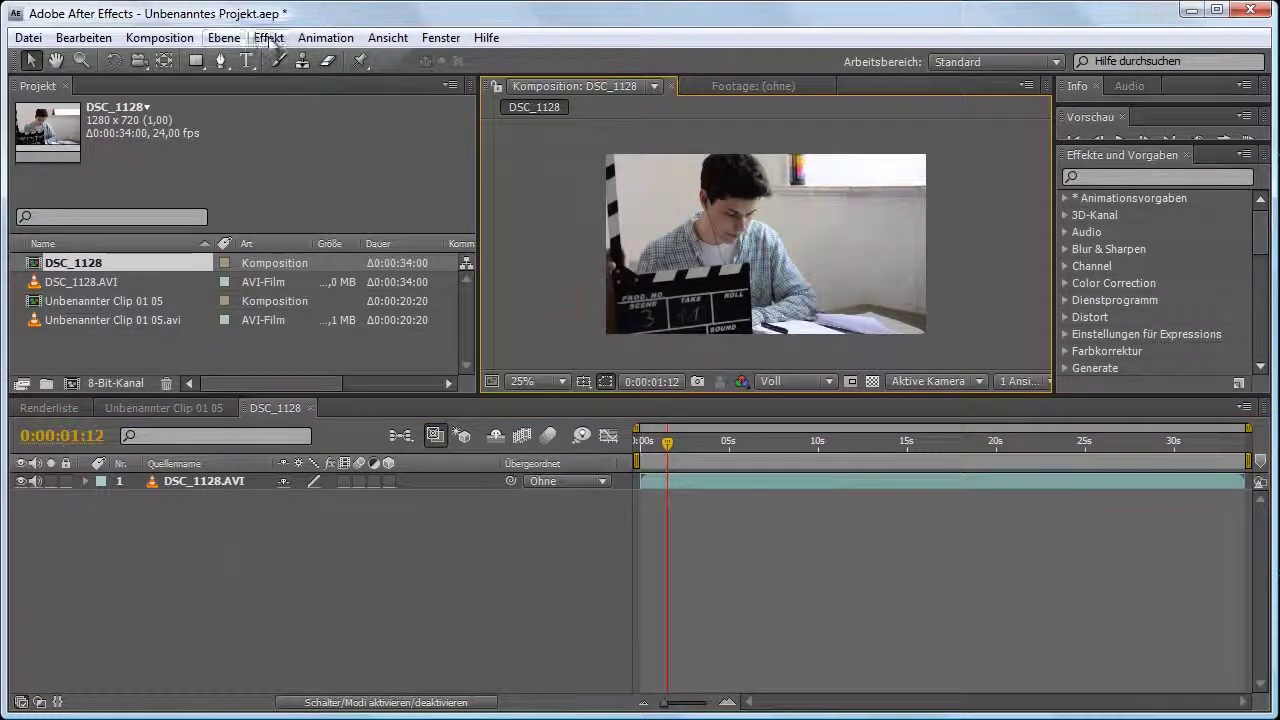
left_click(165, 38)
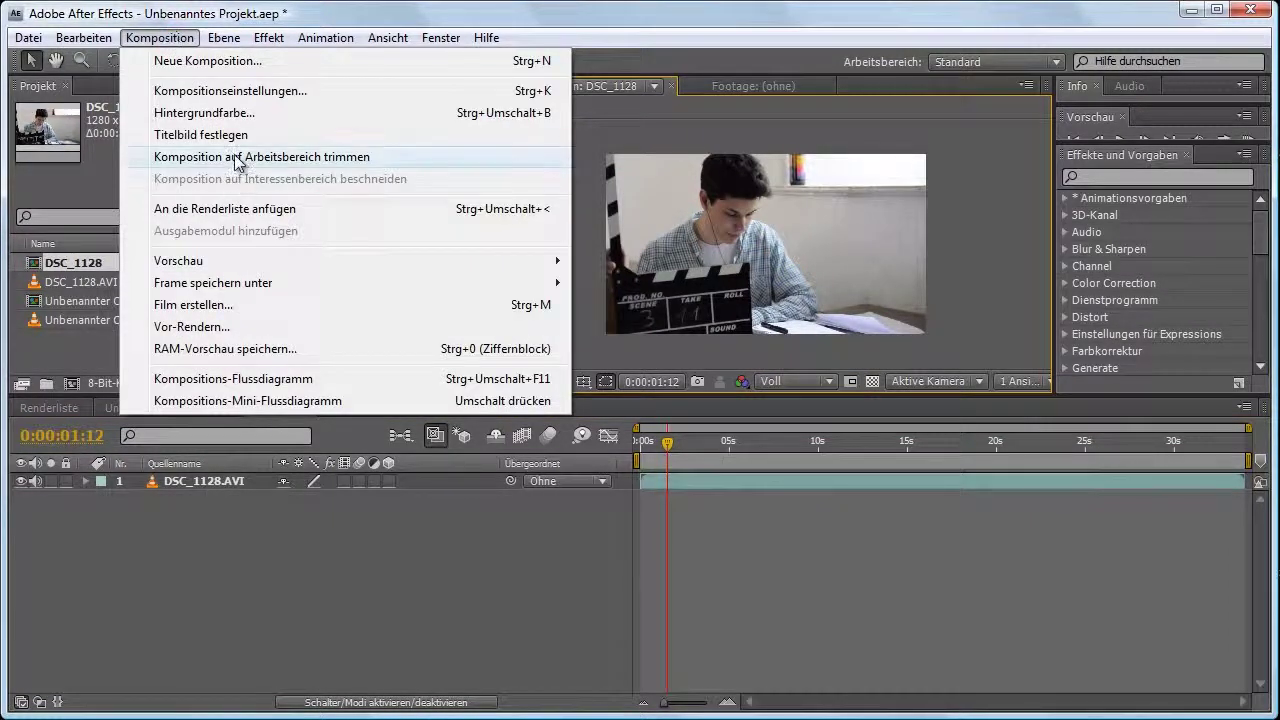
Step: Queue DSC_1128 as render item 3, accept its render settings, and bring up its Verlustfrei output module
left_click(254, 216)
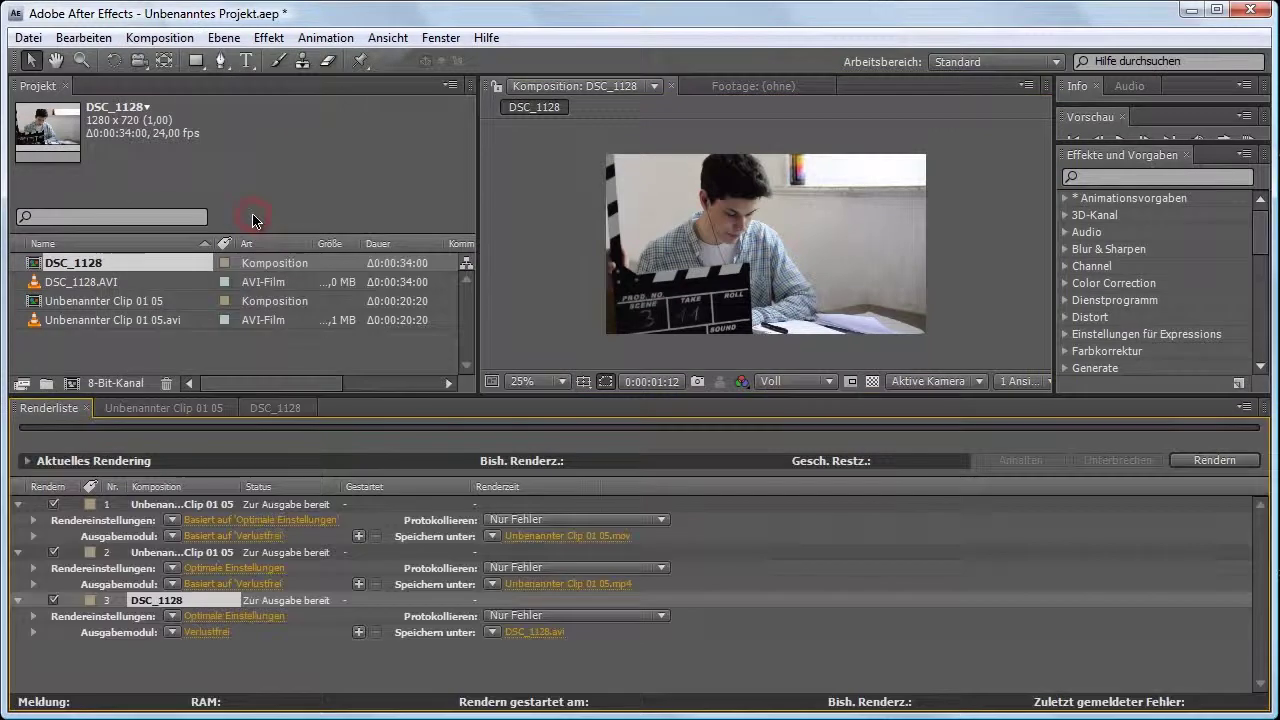
left_click(221, 616)
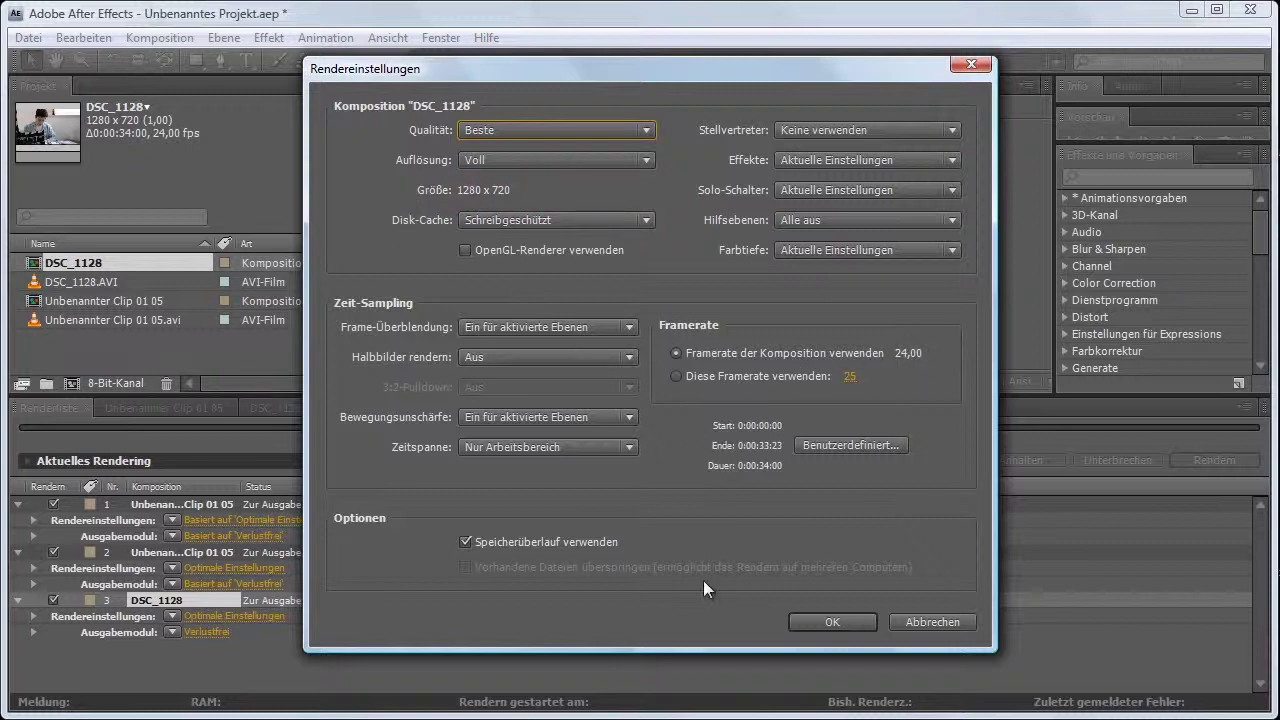
left_click(834, 615)
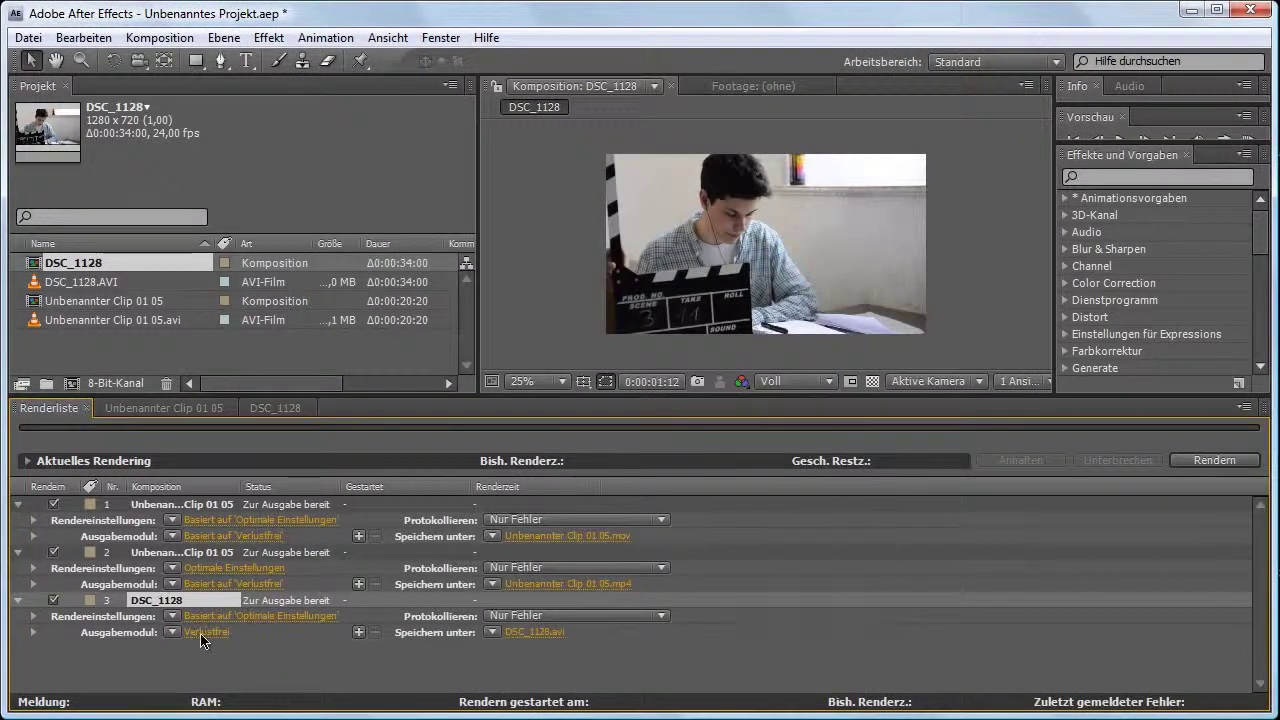
left_click(201, 634)
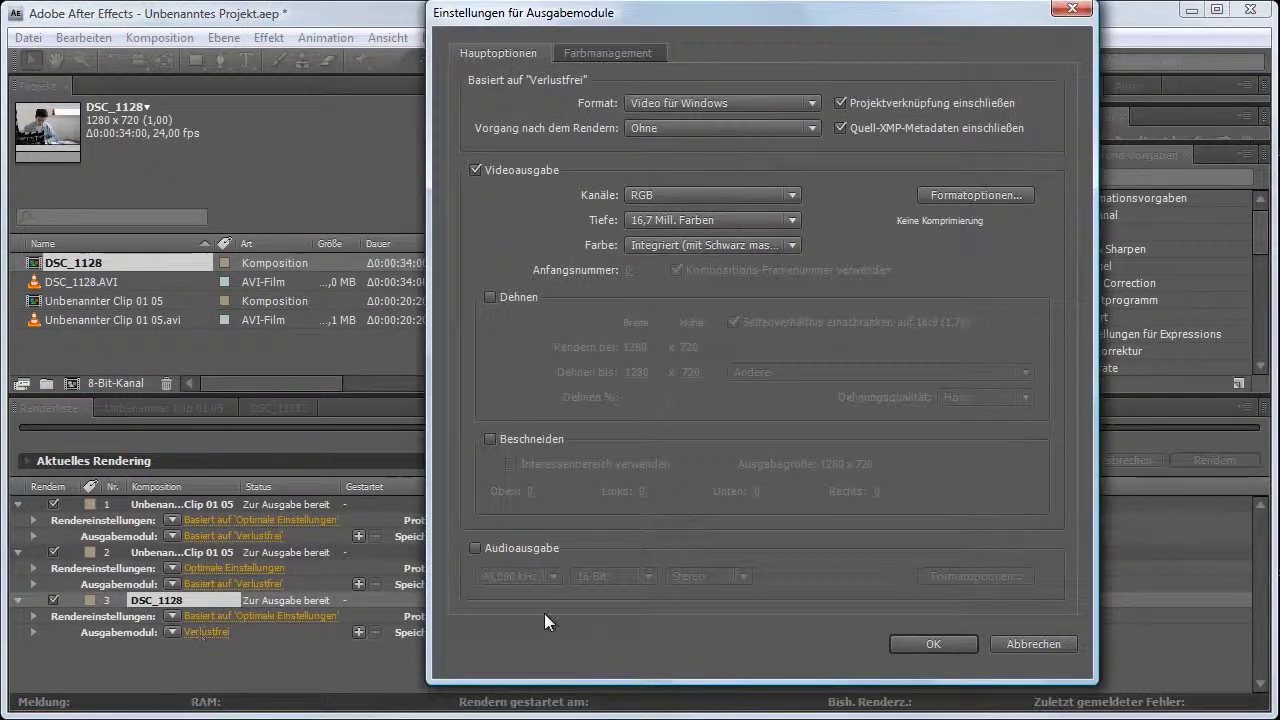
Step: Enable Audioausgabe and set the output format to QuickTime-Film
left_click(494, 547)
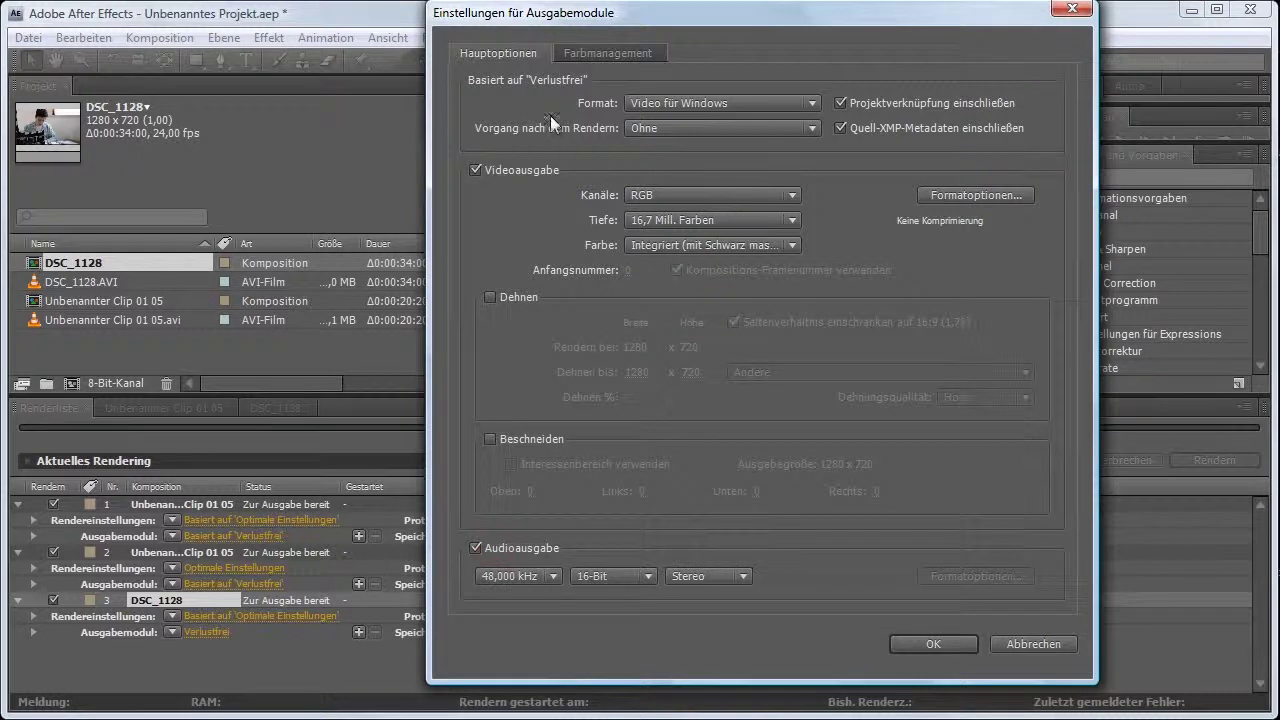
left_click(678, 104)
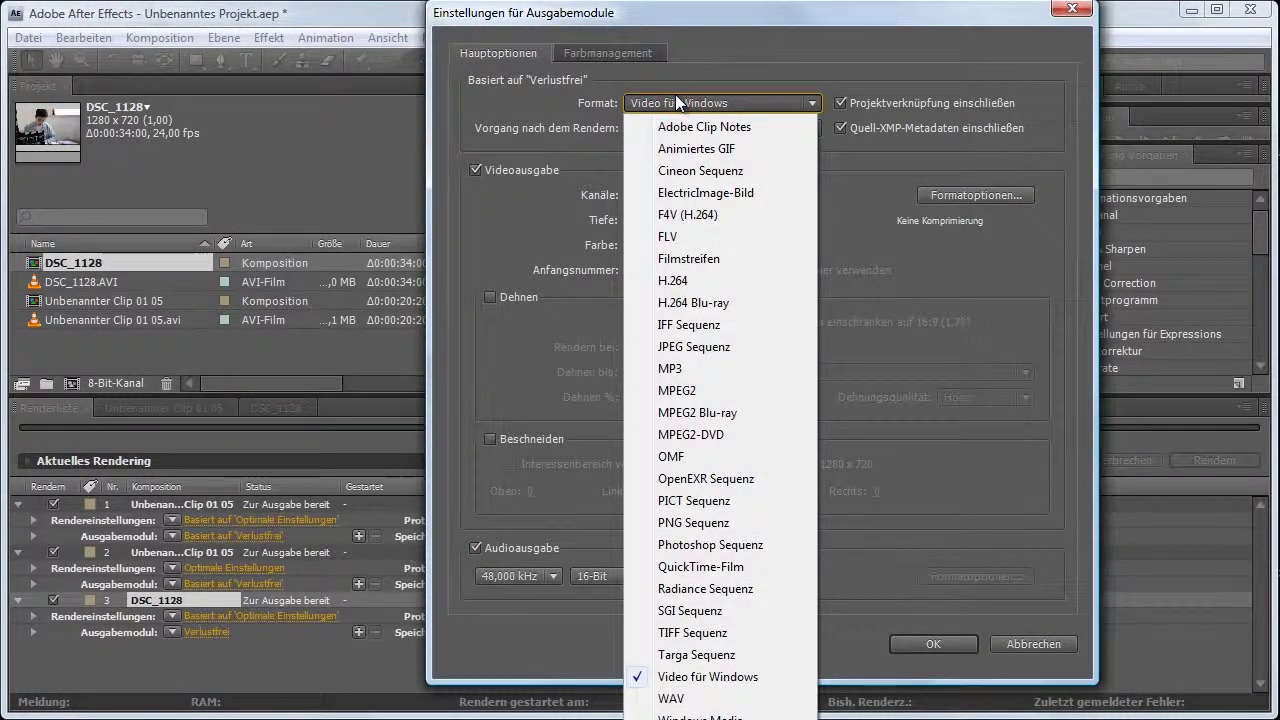
left_click(748, 569)
Step: Keep Foto - JPEG compression at 24 fps, adjust JPEG quality, and confirm both dialogs
left_click(1000, 197)
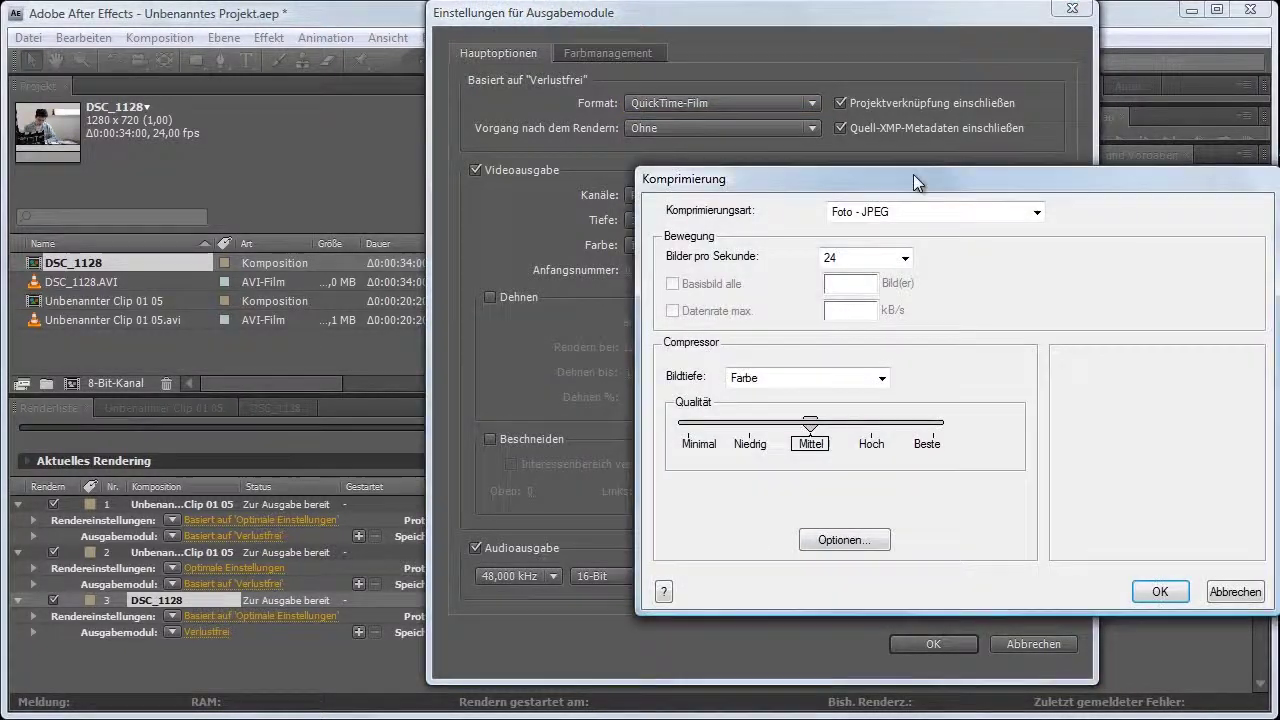
left_click_drag(913, 174, 795, 152)
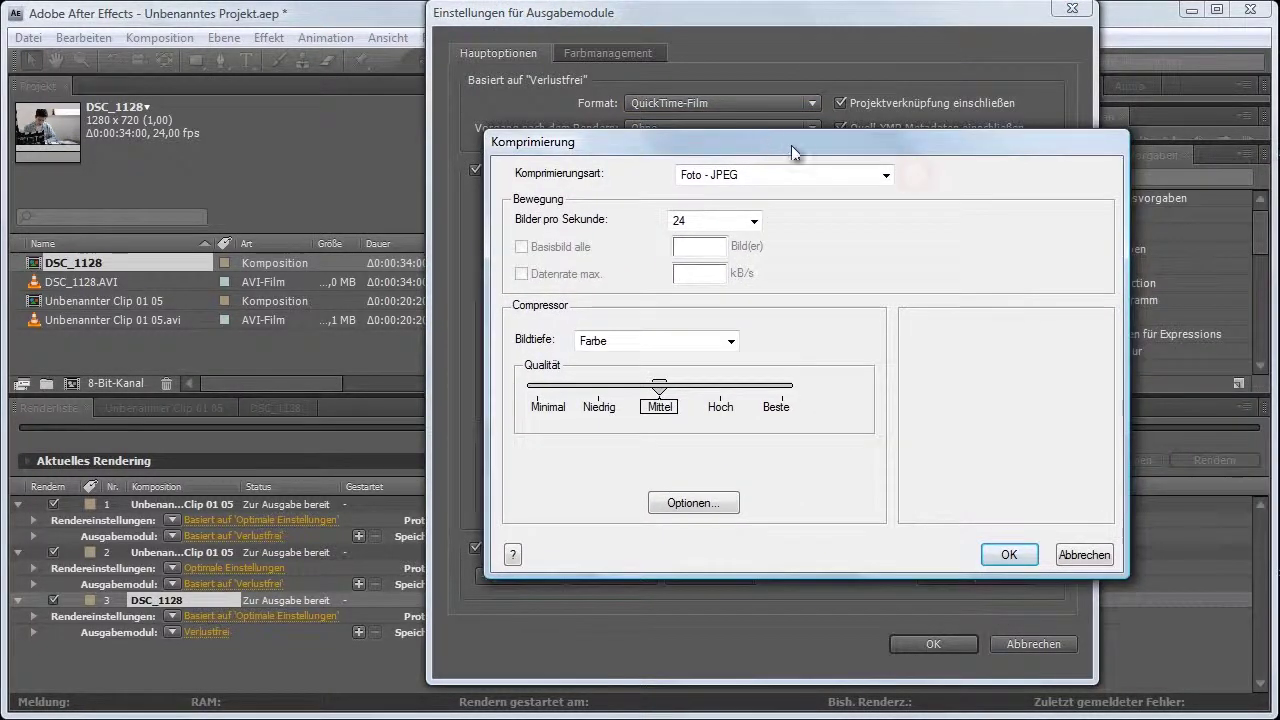
left_click(730, 215)
left_click(731, 216)
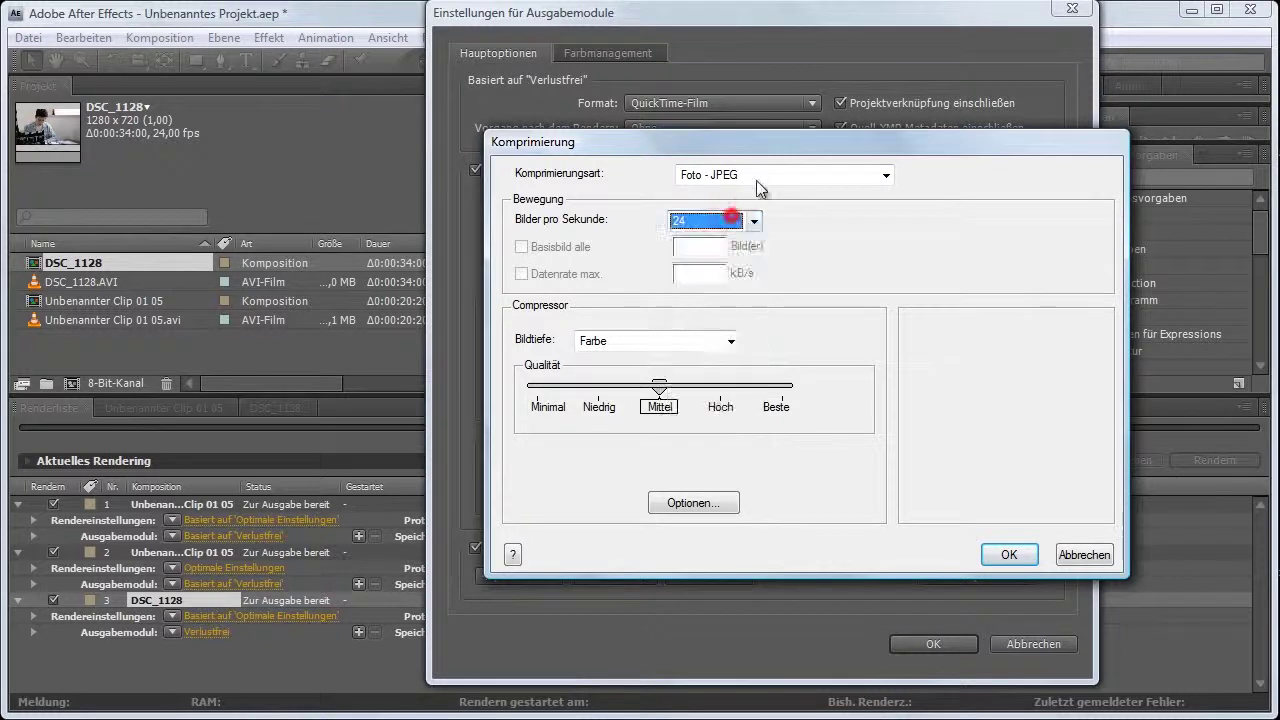
left_click(757, 178)
left_click(717, 252)
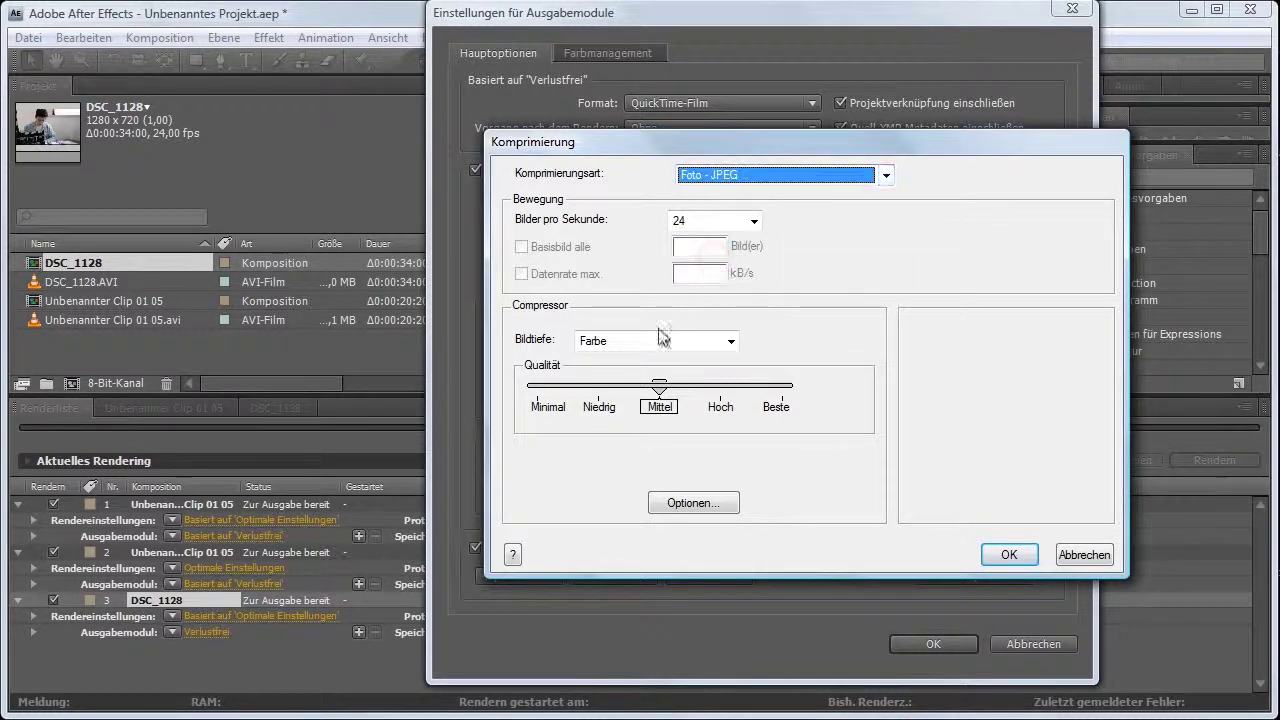
mouse_move(659, 386)
left_mouse_down()
mouse_move(720, 405)
mouse_move(660, 408)
left_mouse_up()
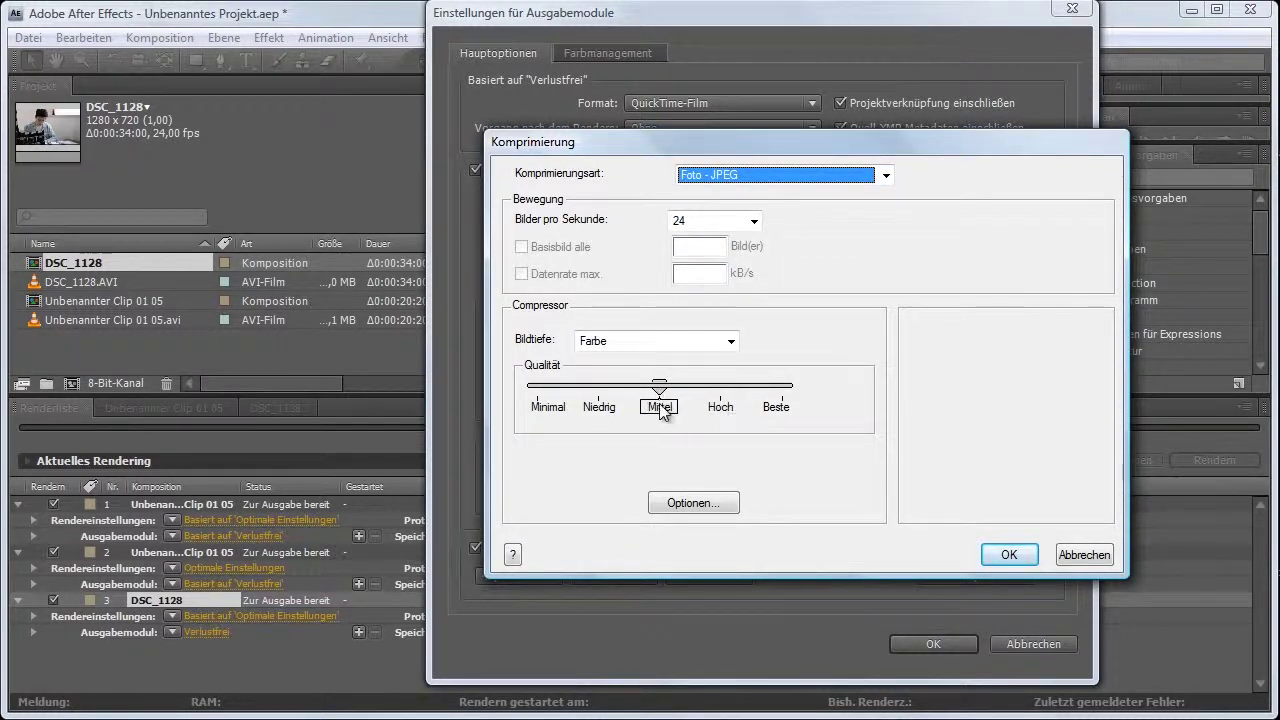
left_click(1009, 555)
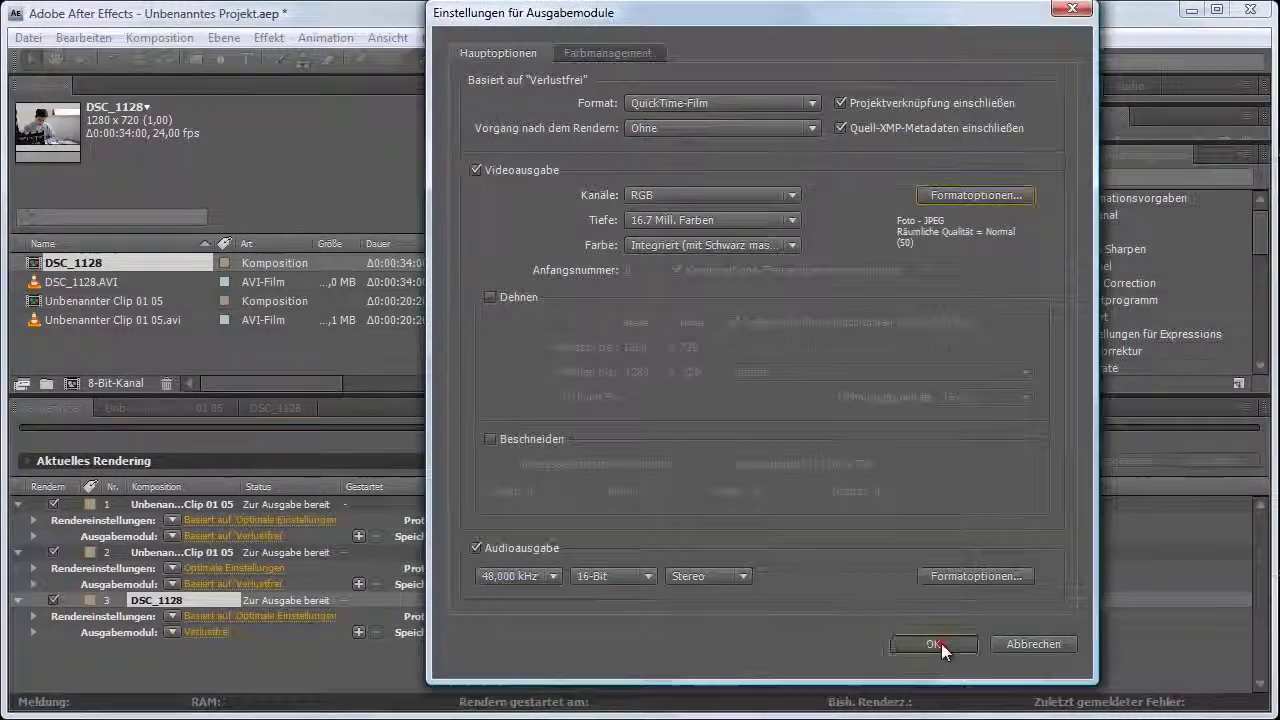
left_click(933, 644)
left_click(601, 676)
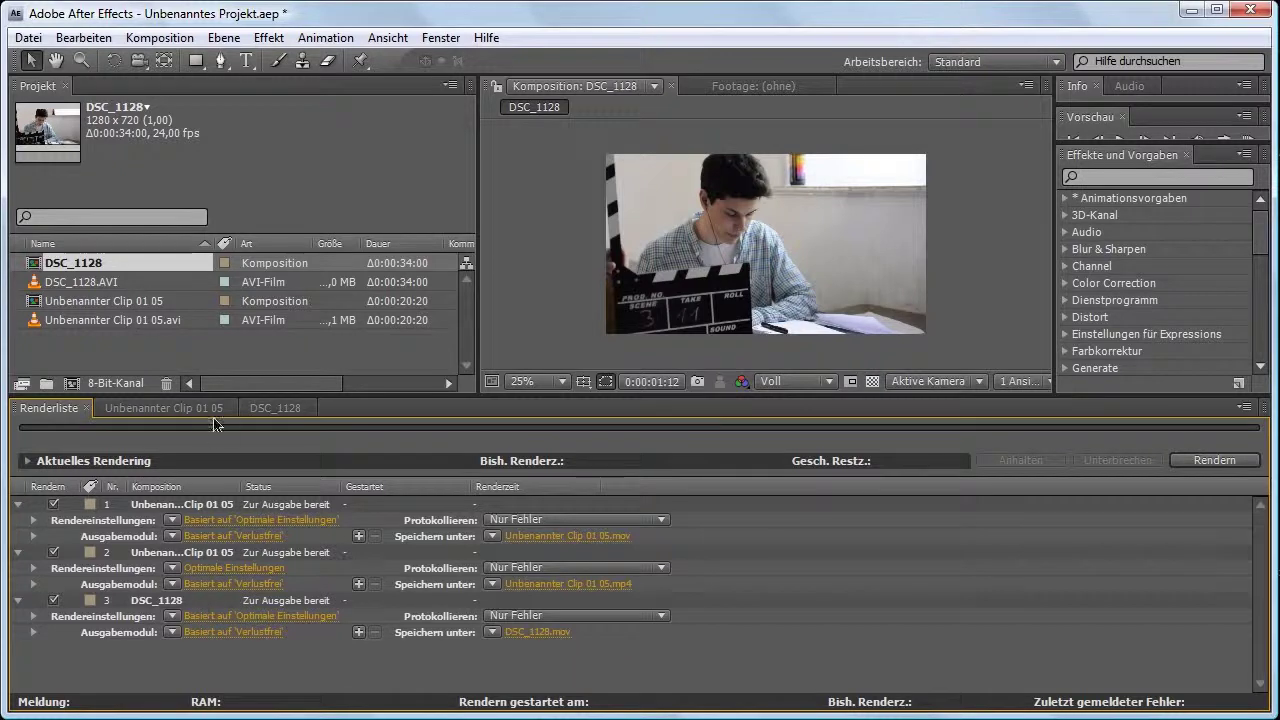
Step: Add the DSC_1128 composition to the render queue again as item 4 and bring up its output module
left_click(195, 405)
left_click(250, 408)
left_click(203, 482)
left_click(159, 37)
left_click(373, 208)
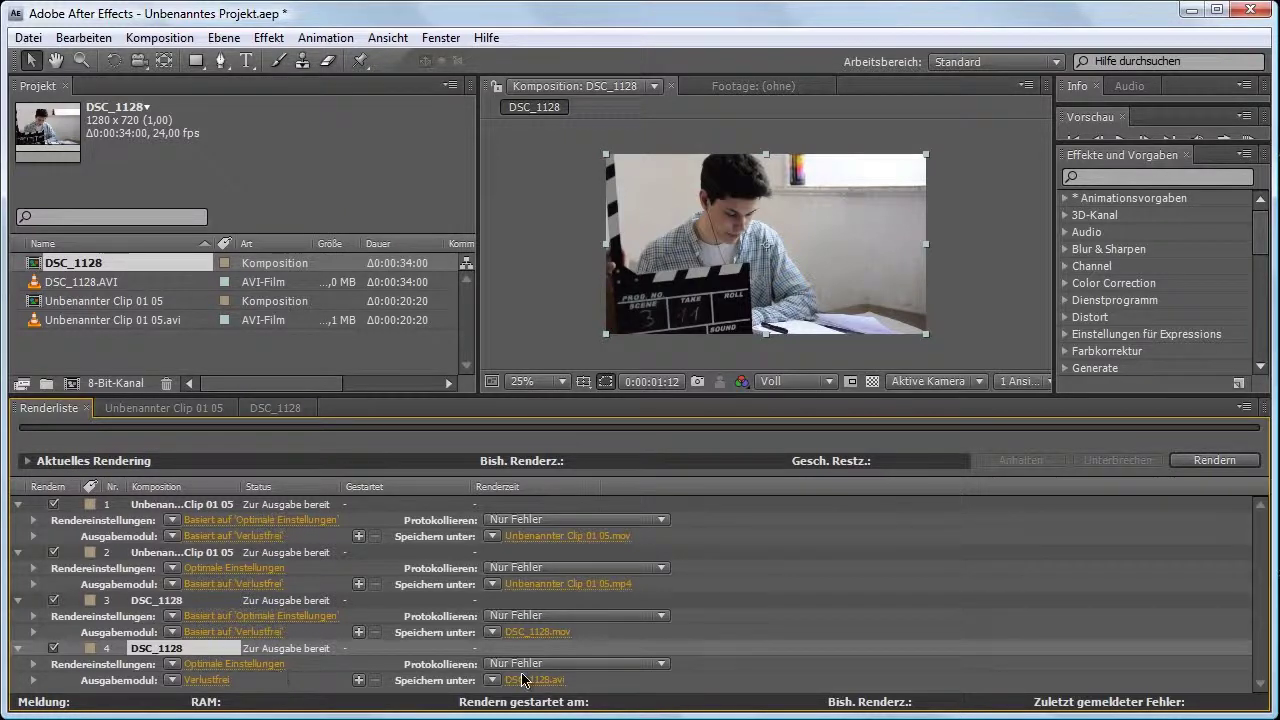
left_click(215, 680)
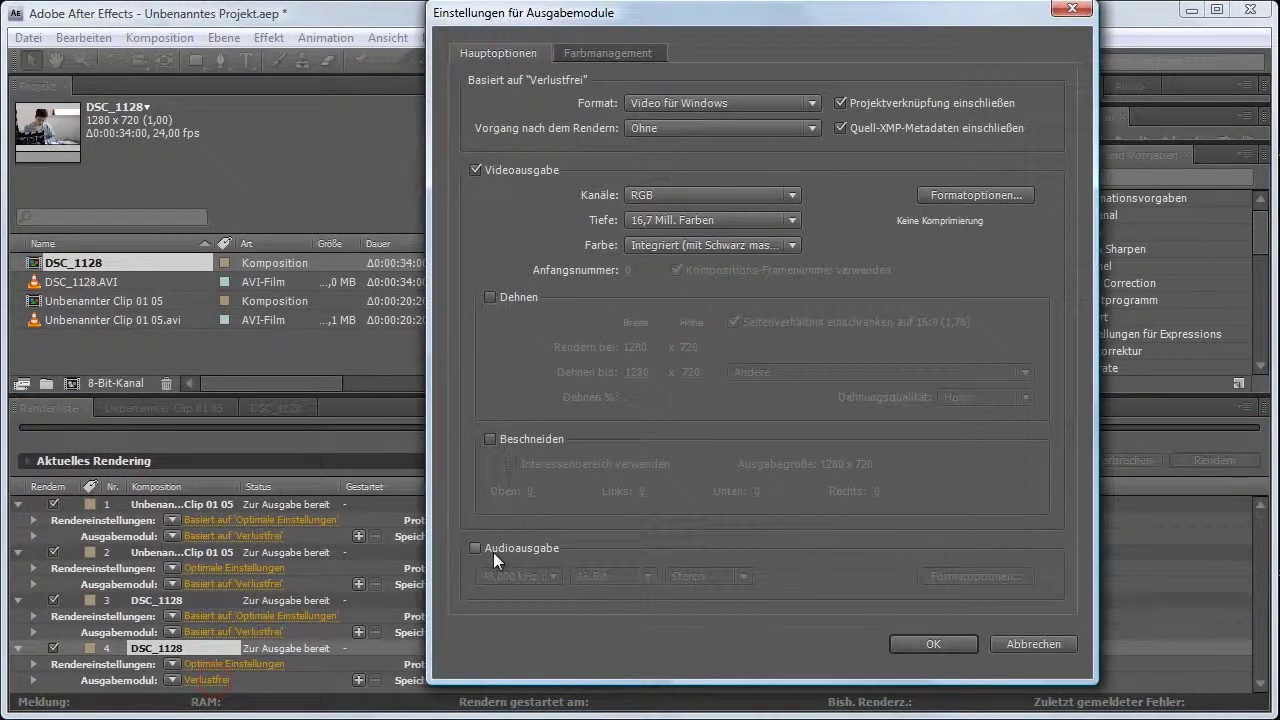
Step: Enable audio, set the format to H.264, and apply the PAL DV – Mittlere Qualität preset
left_click(490, 549)
left_click(695, 103)
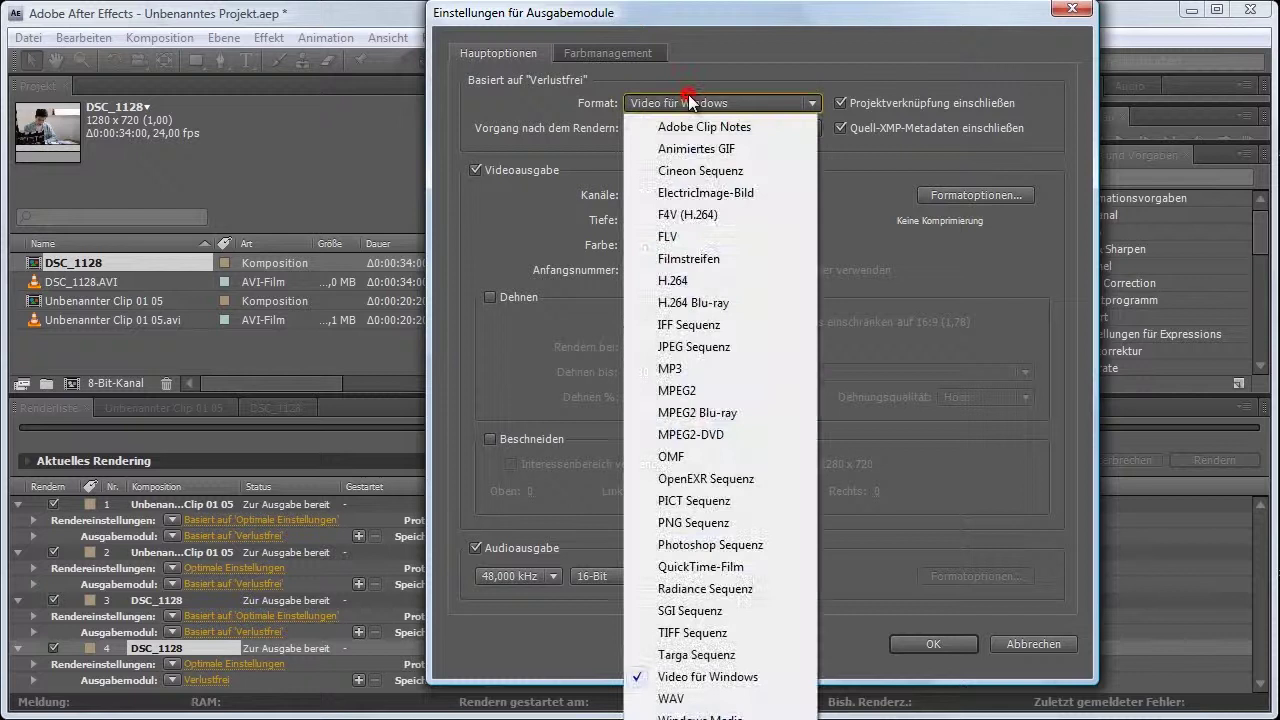
left_click(713, 279)
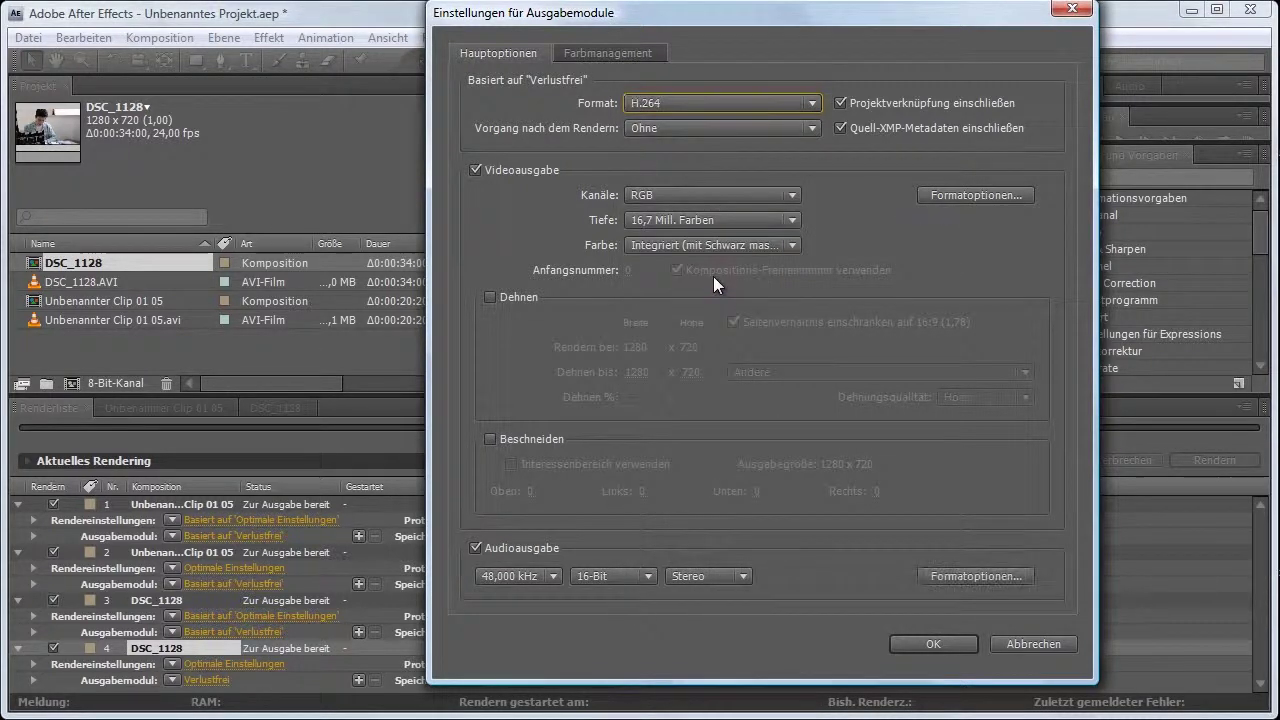
left_click(941, 190)
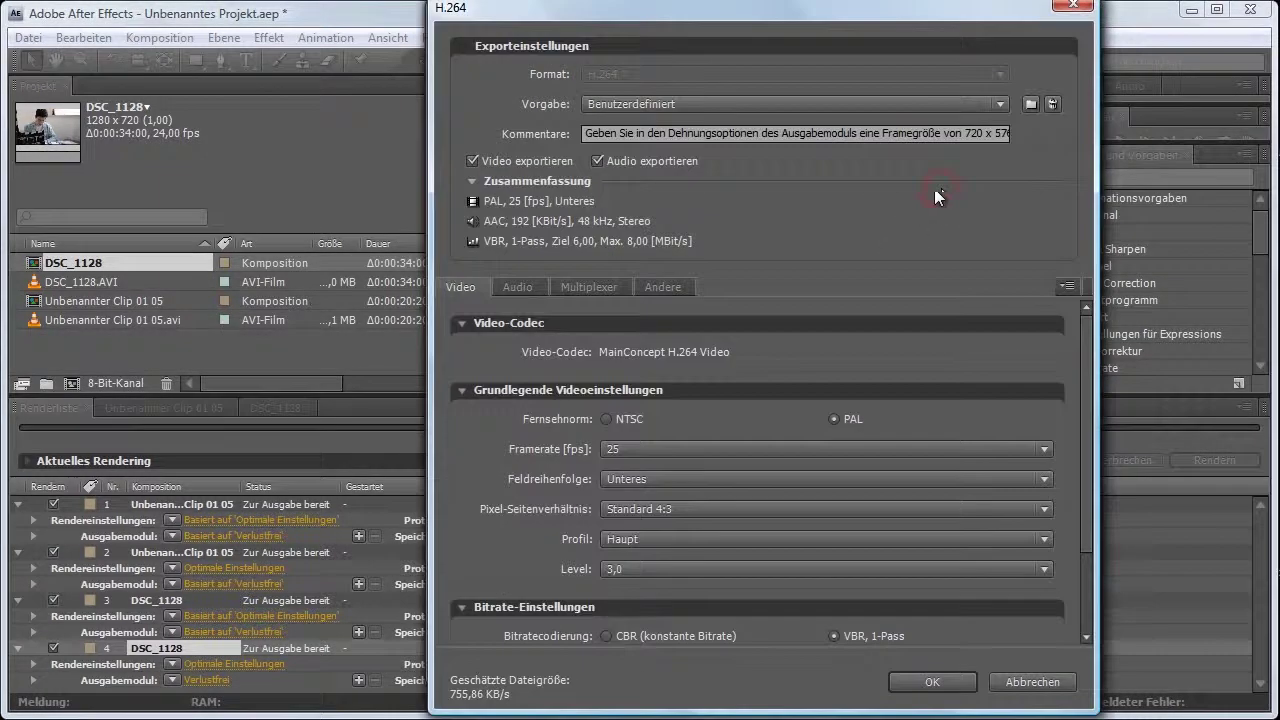
left_click(695, 104)
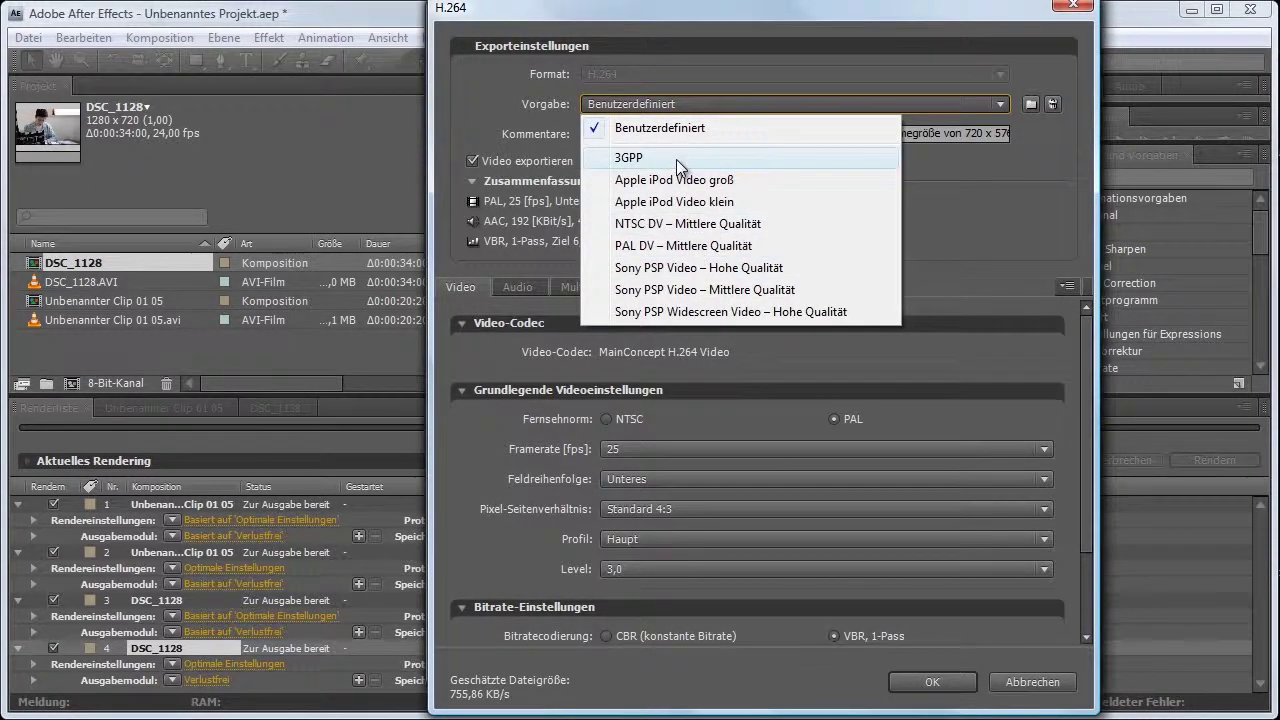
left_click(680, 245)
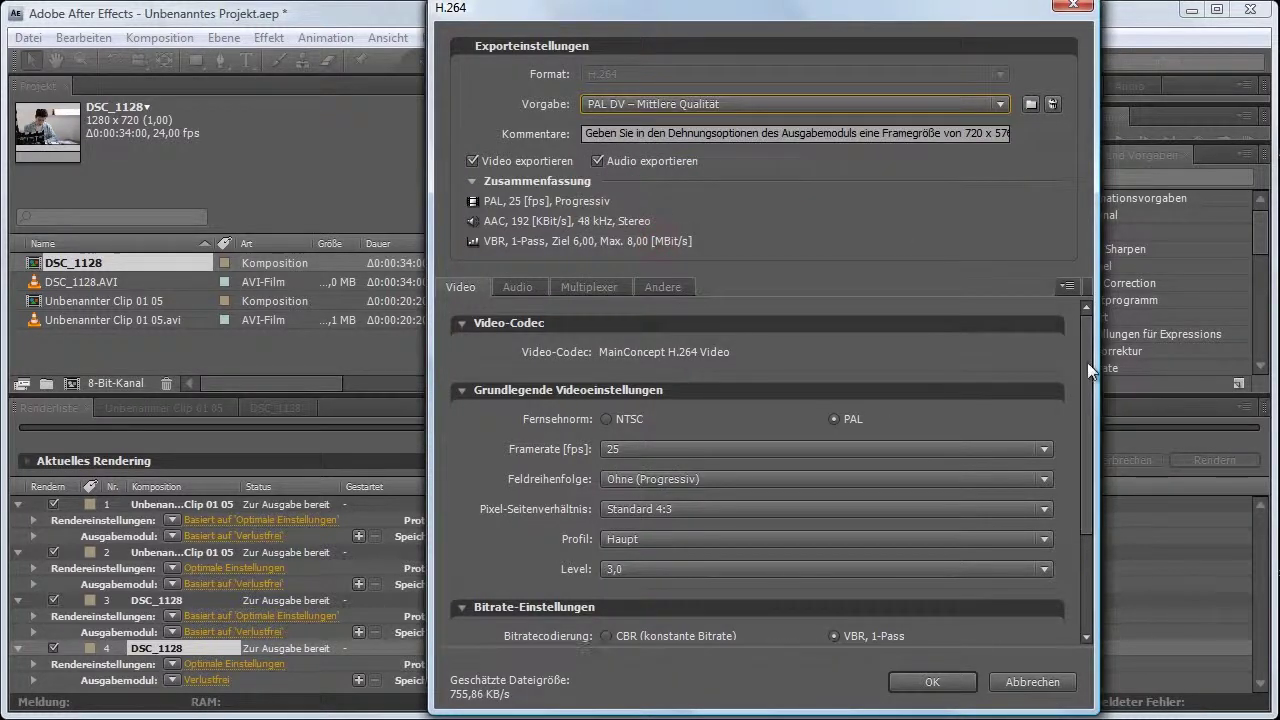
Step: Cancel the PAL DV options, set Format to H.264 Blu-ray, and display its Vorgabe preset list
left_click_drag(1087, 362, 1073, 300)
left_click(1033, 683)
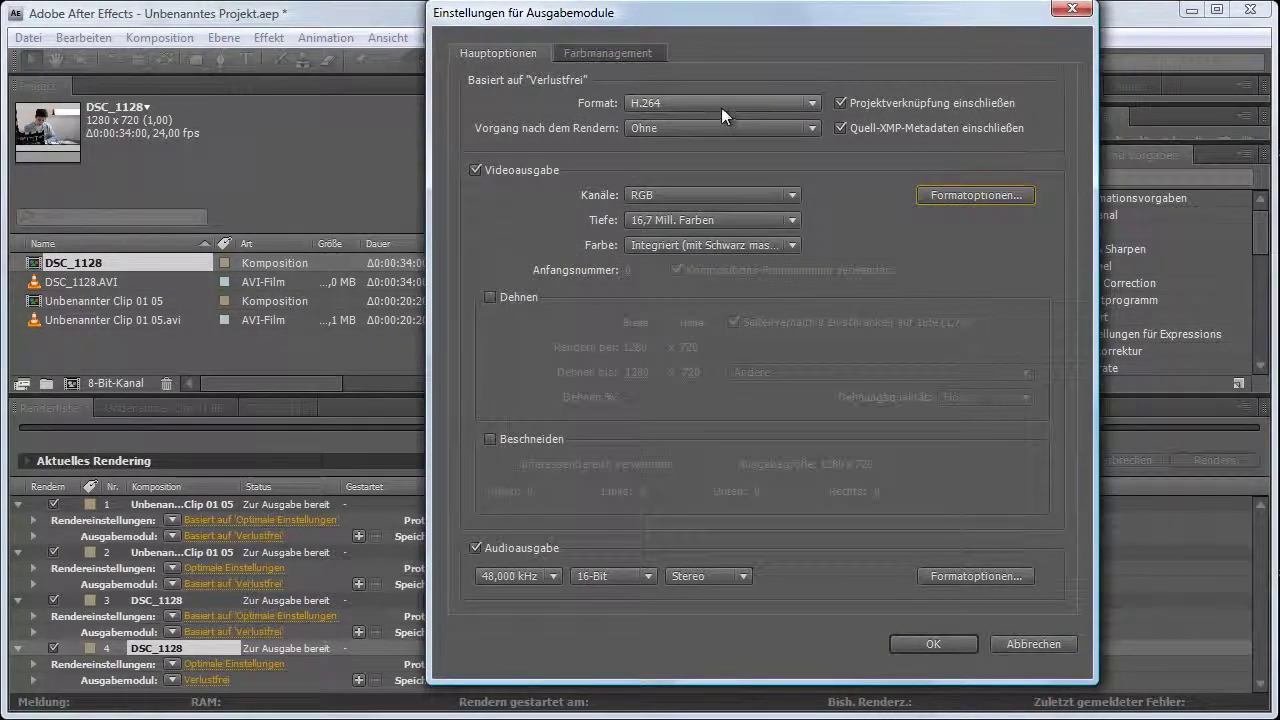
left_click(721, 105)
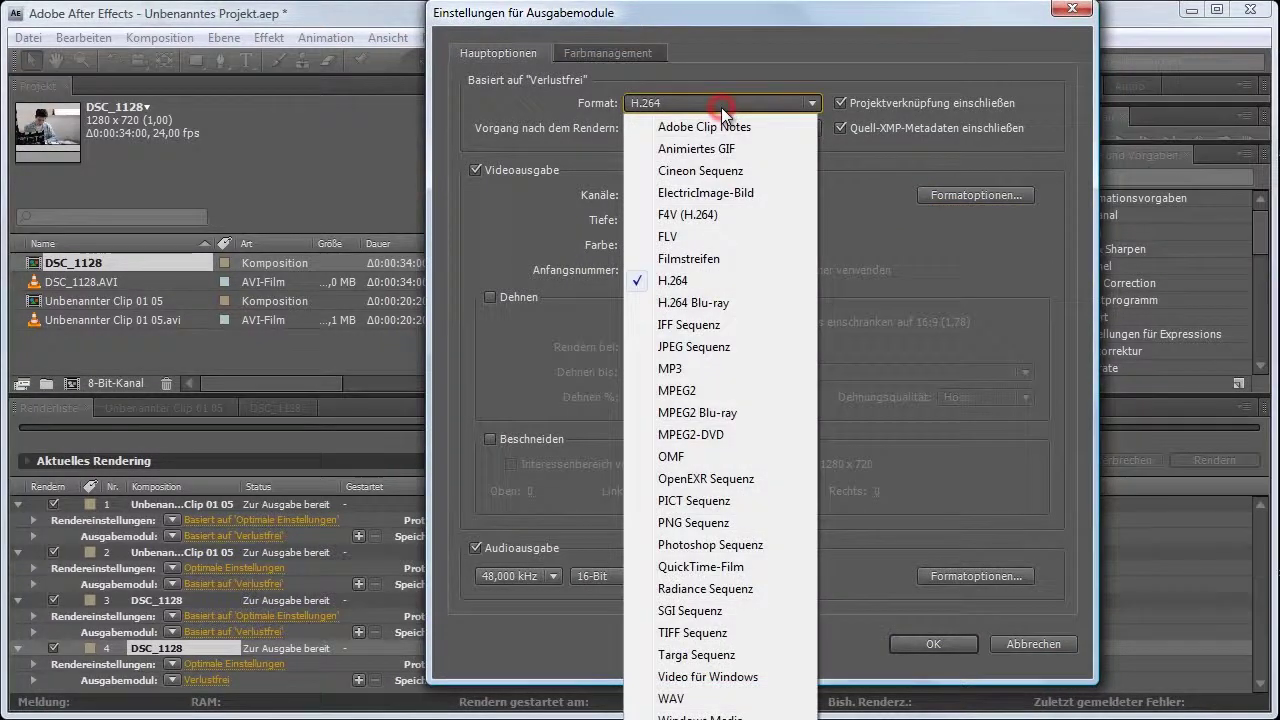
left_click(736, 305)
left_click(950, 192)
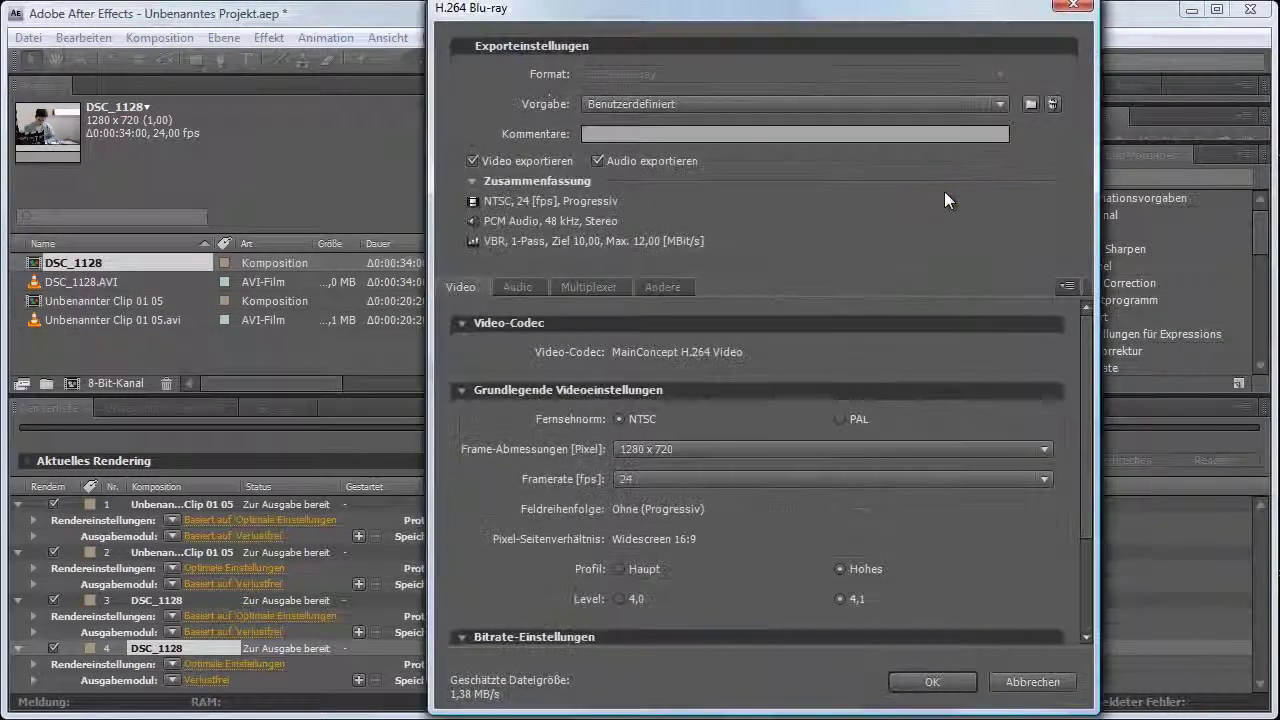
left_click(735, 105)
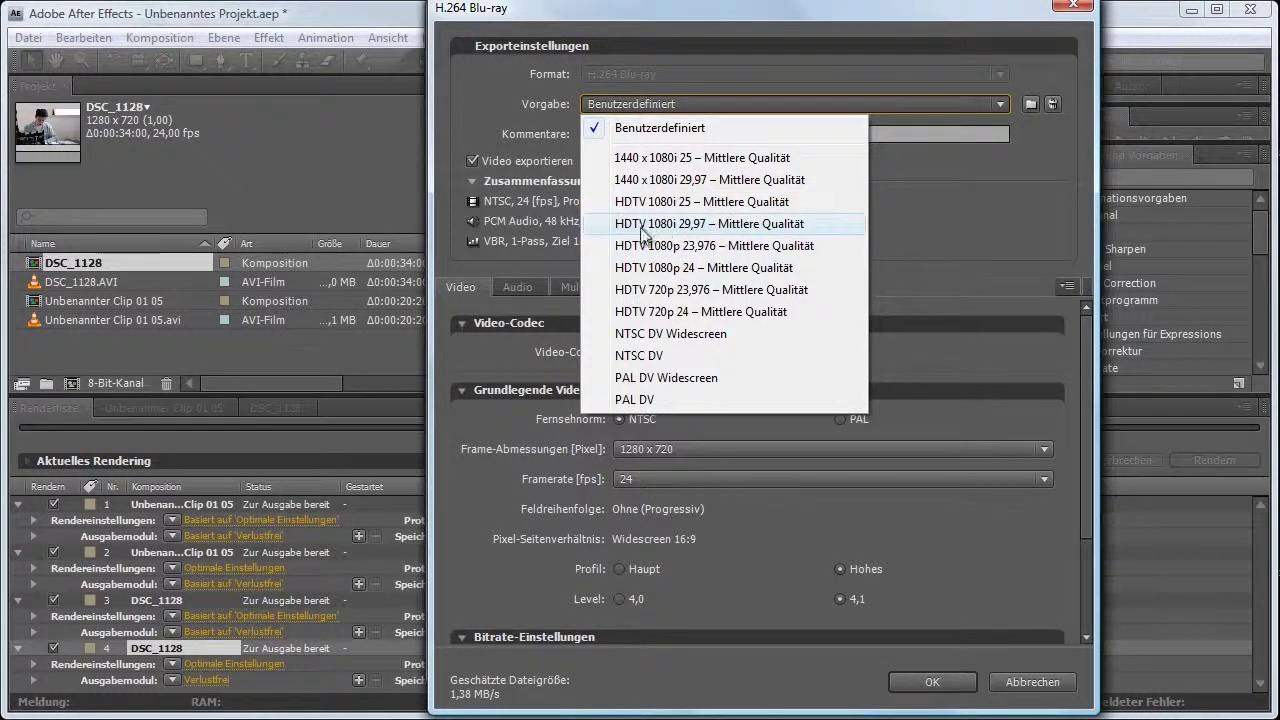
Step: Try the HDTV 1080p 24 preset, then settle on HDTV 720p 24 – Mittlere Qualität
left_click(686, 268)
left_click(694, 104)
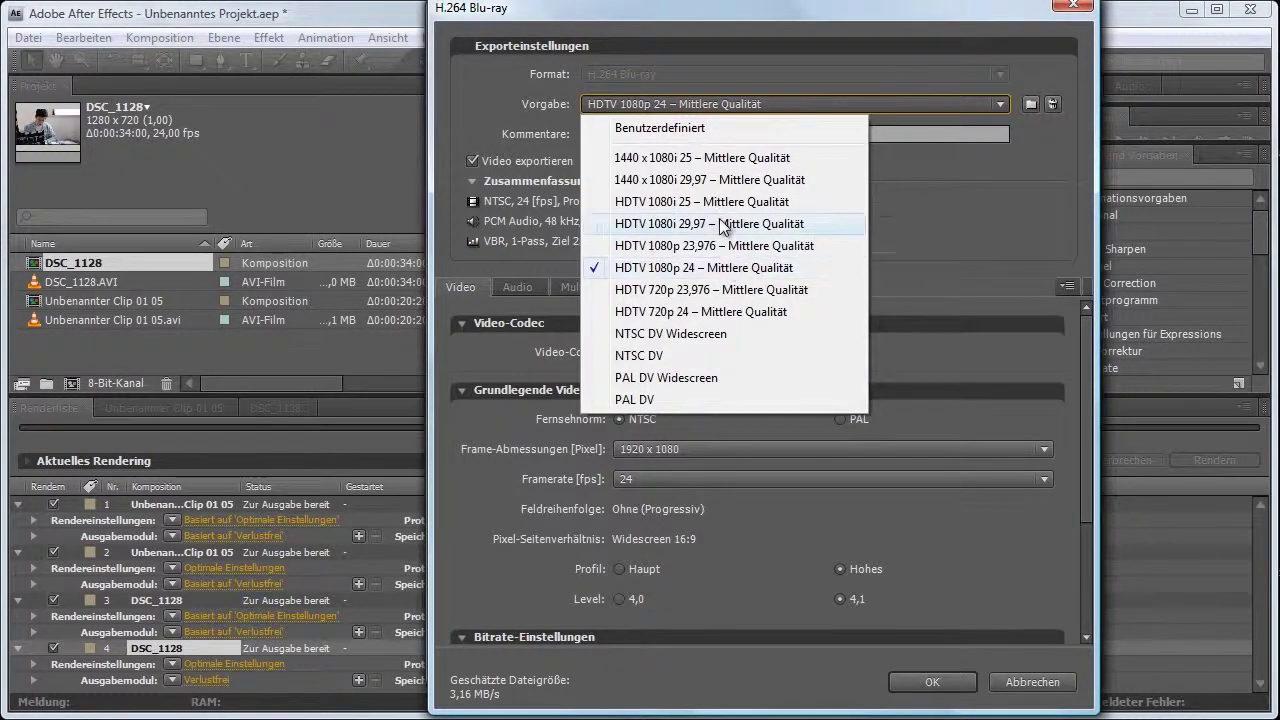
left_click(697, 268)
scroll(1088, 332, "down", 3)
scroll(1088, 330, "up", 3)
left_click(753, 100)
left_click(753, 100)
left_click(753, 100)
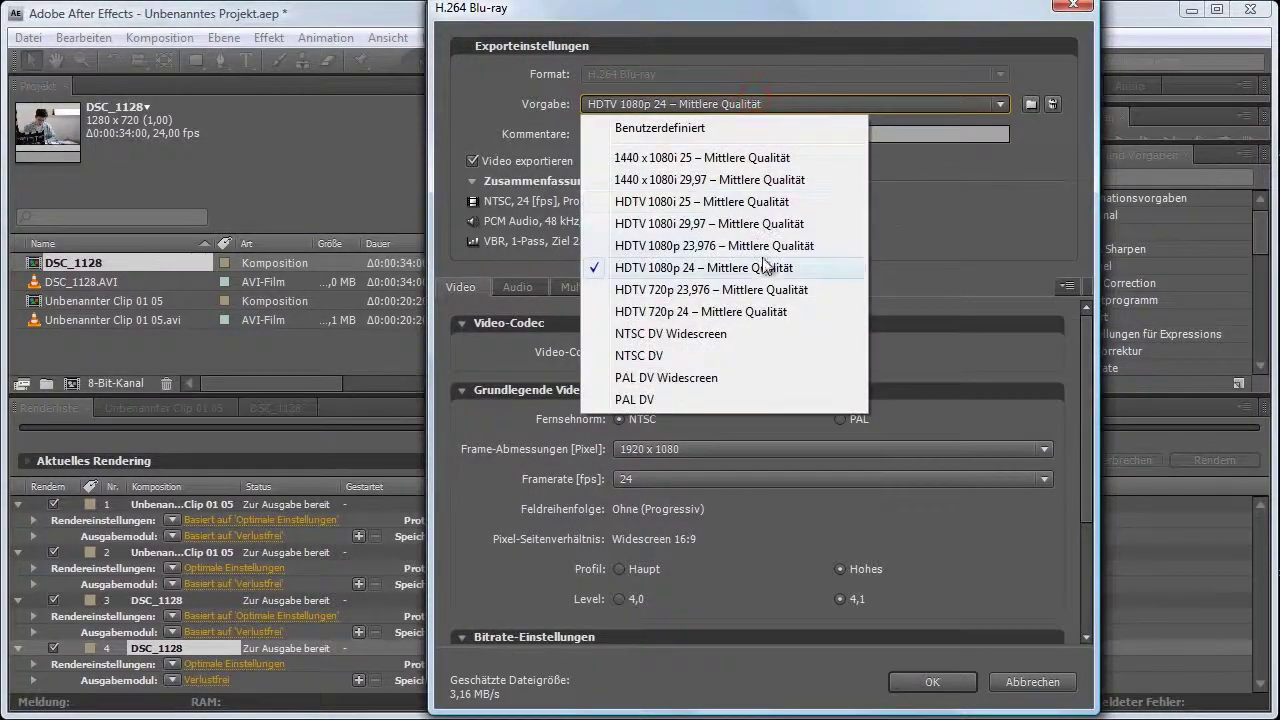
left_click(768, 268)
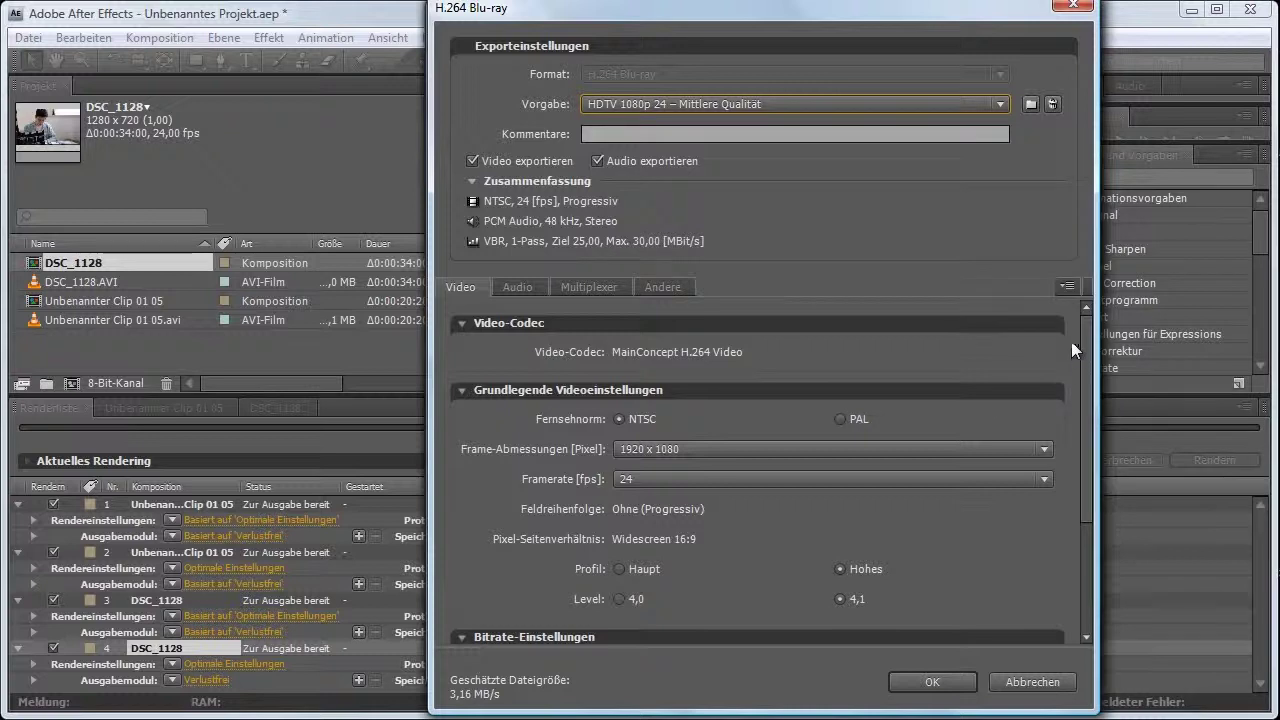
left_click(706, 103)
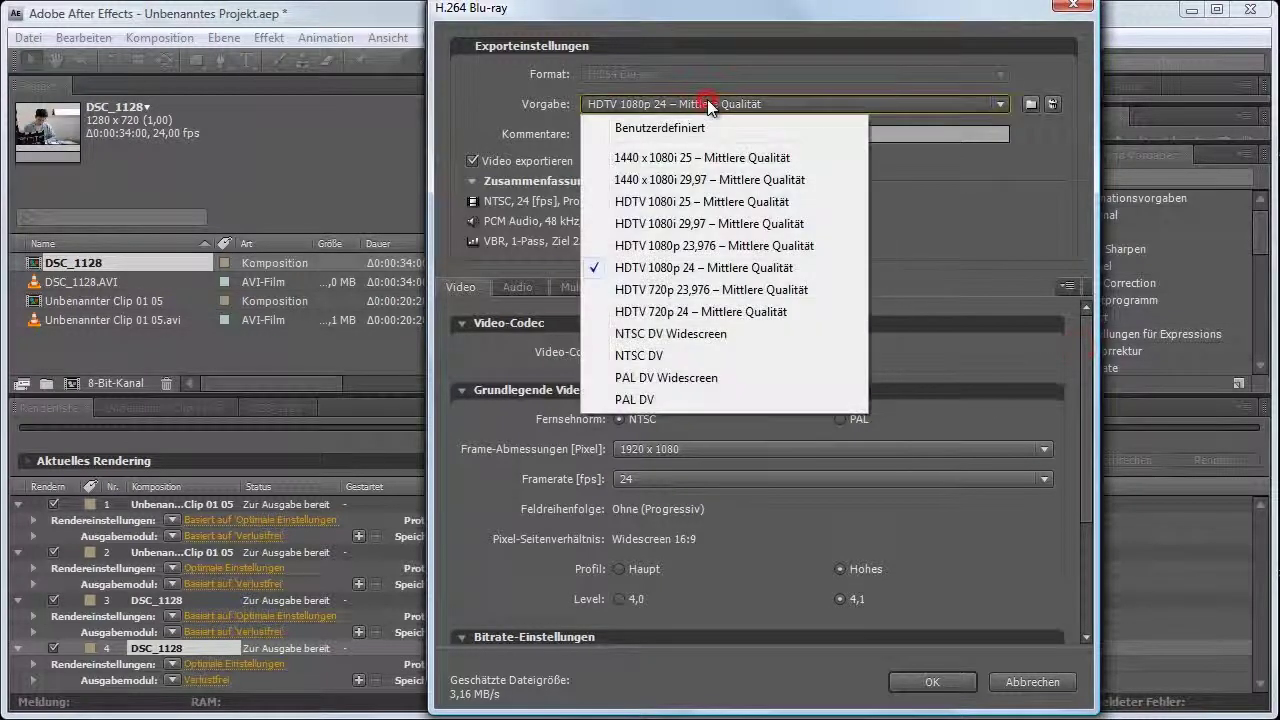
left_click(712, 311)
Step: Keep the 1280 x 720 frame size, reapply HDTV 720p 24, and select VBR, 1-Pass encoding
left_click_drag(1082, 362, 1083, 432)
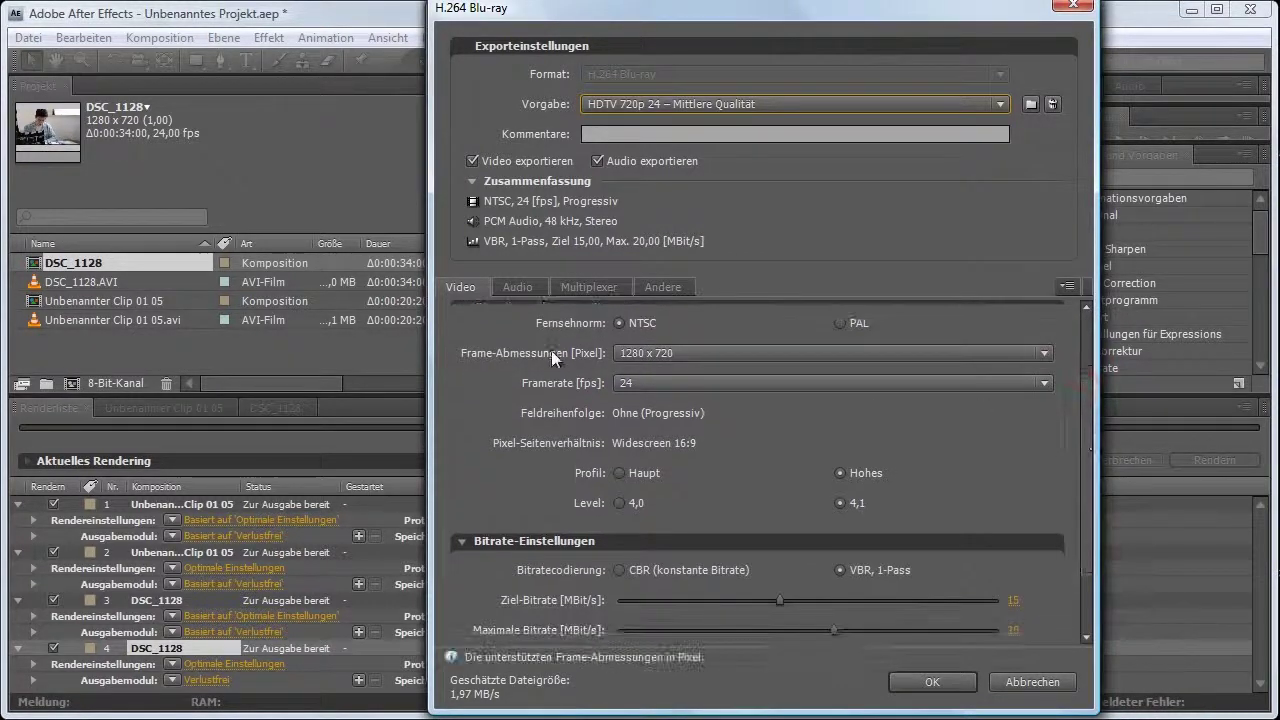
left_click(688, 357)
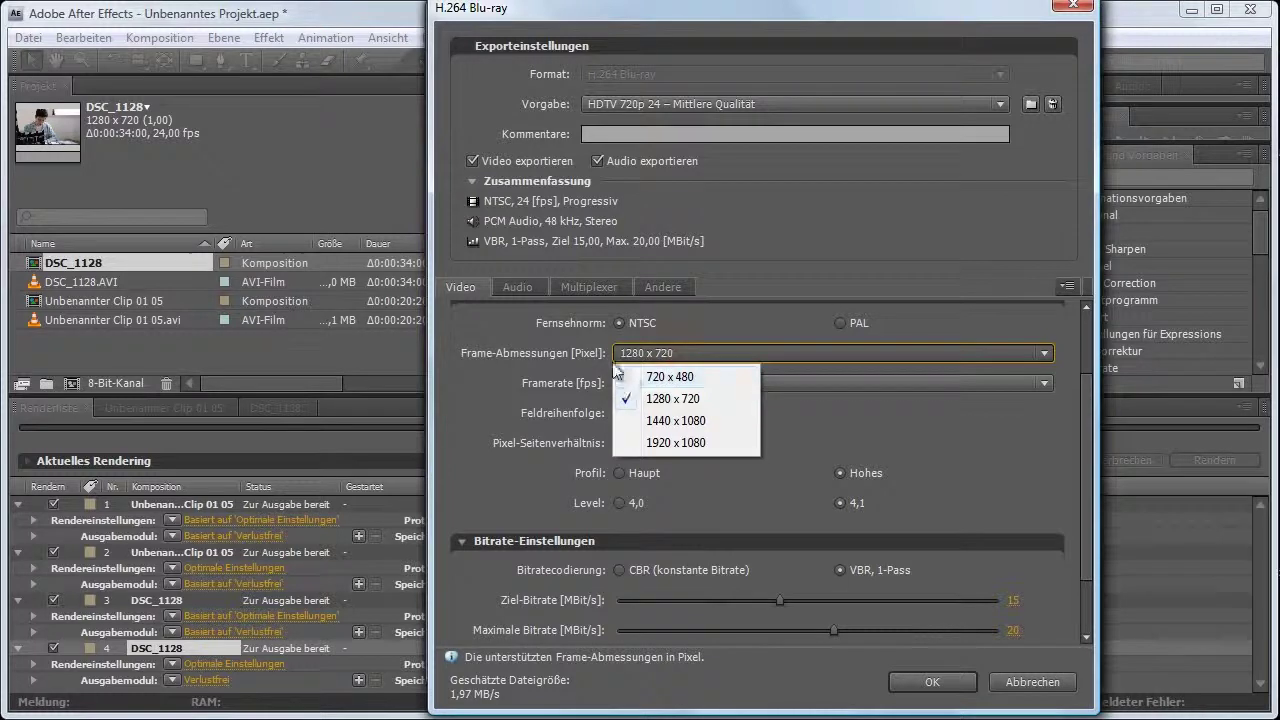
left_click(618, 323)
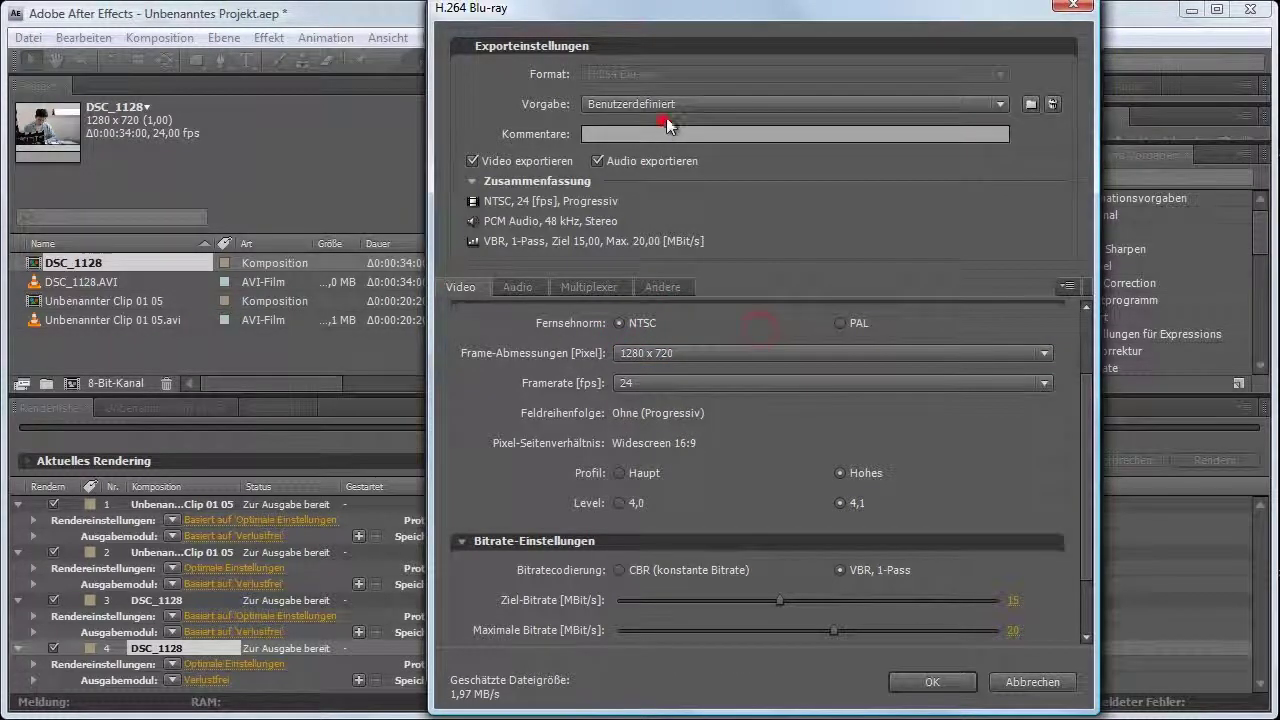
left_click(678, 104)
left_click(727, 312)
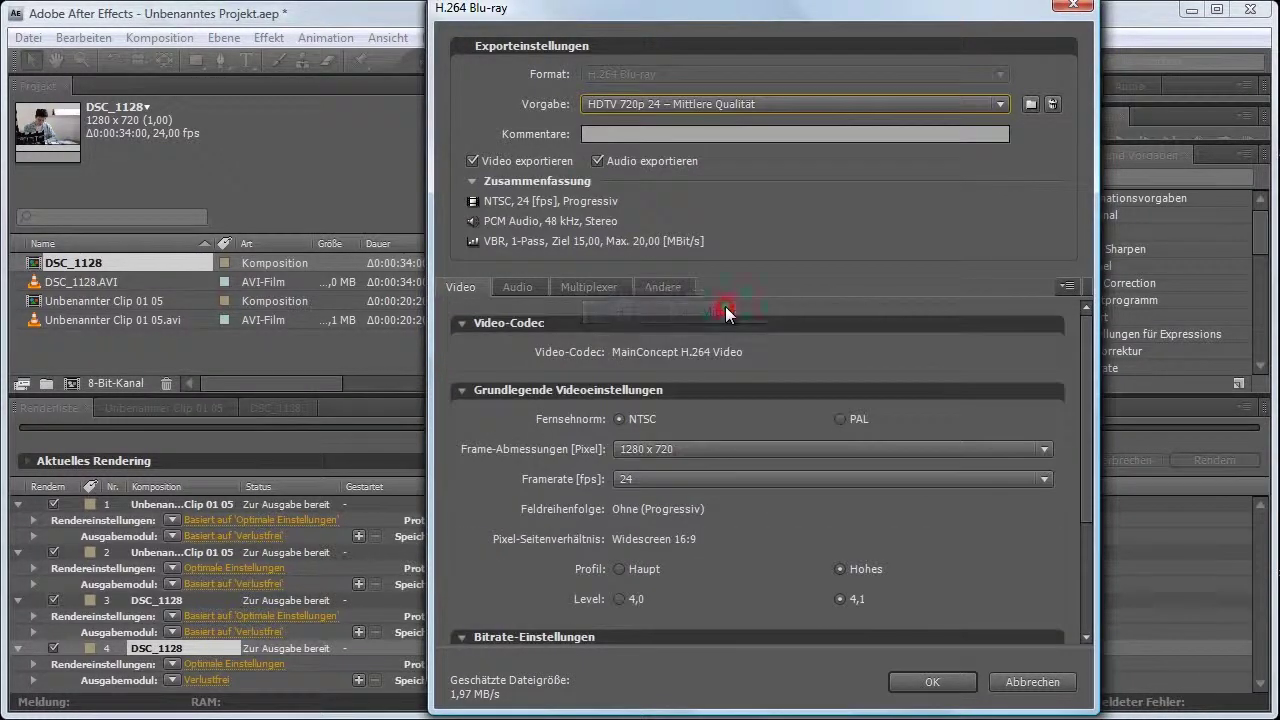
left_click_drag(1089, 424, 1081, 472)
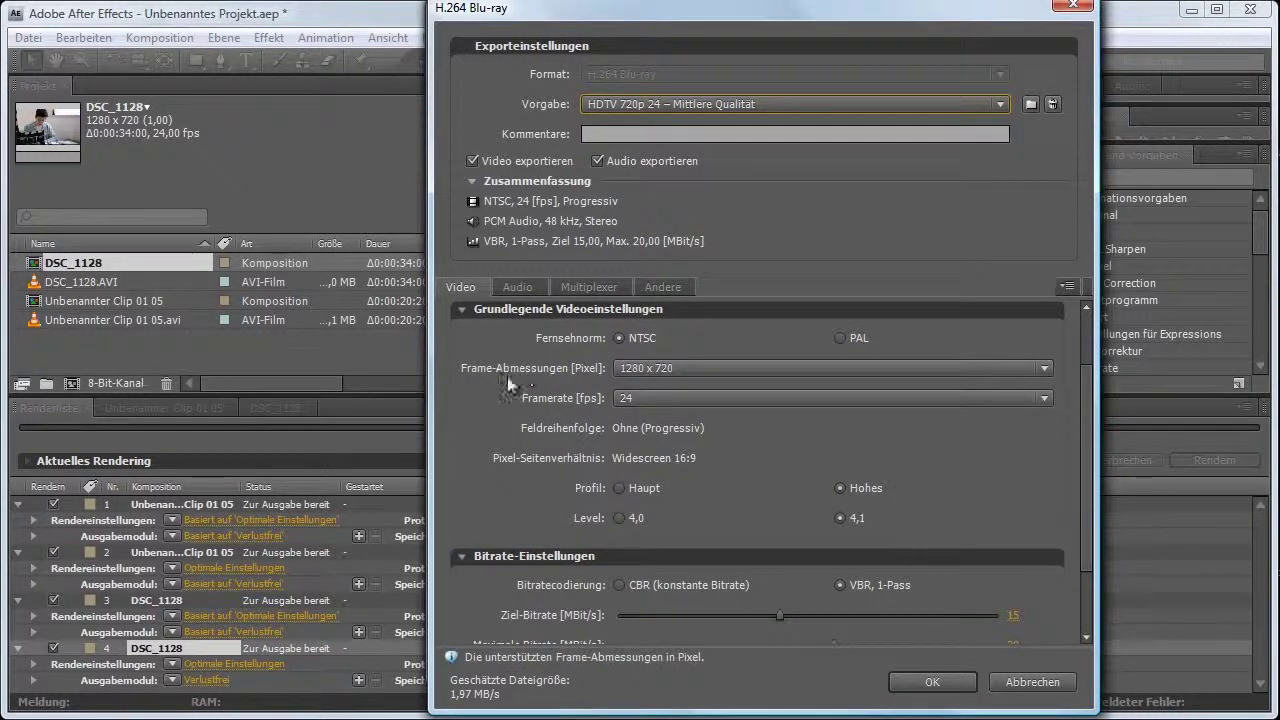
left_click_drag(1086, 392, 1088, 432)
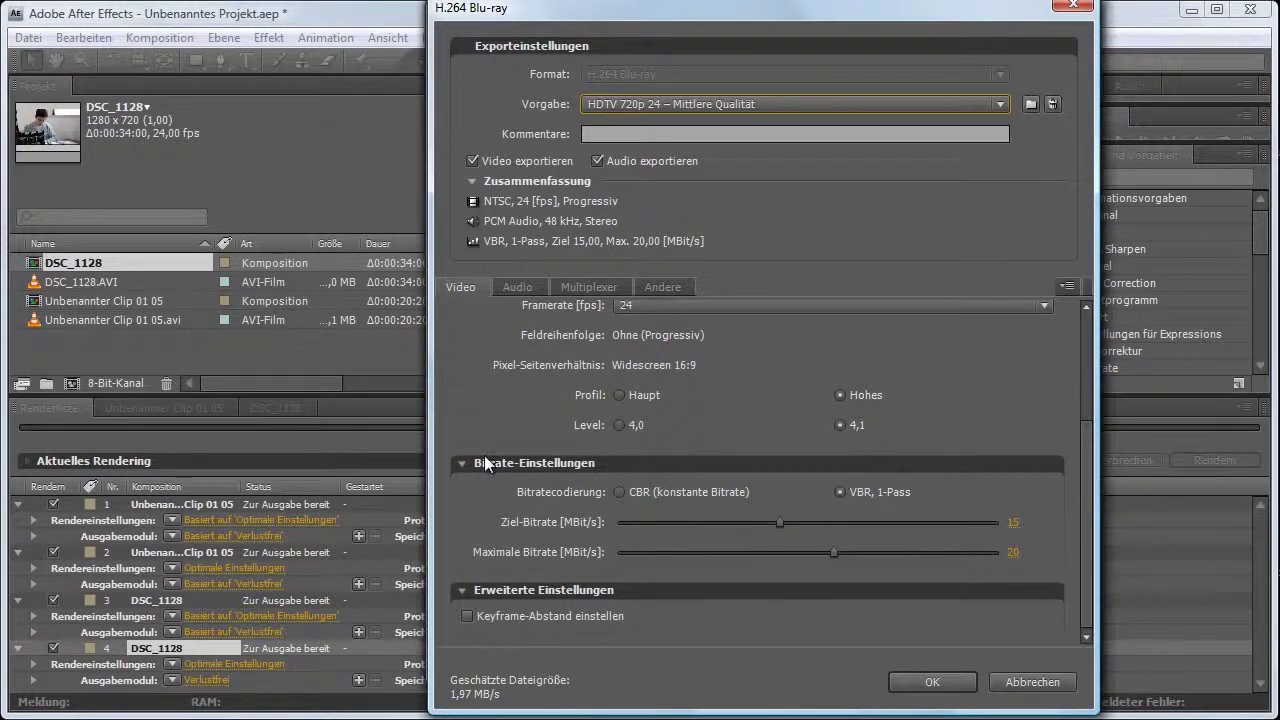
left_click(868, 491)
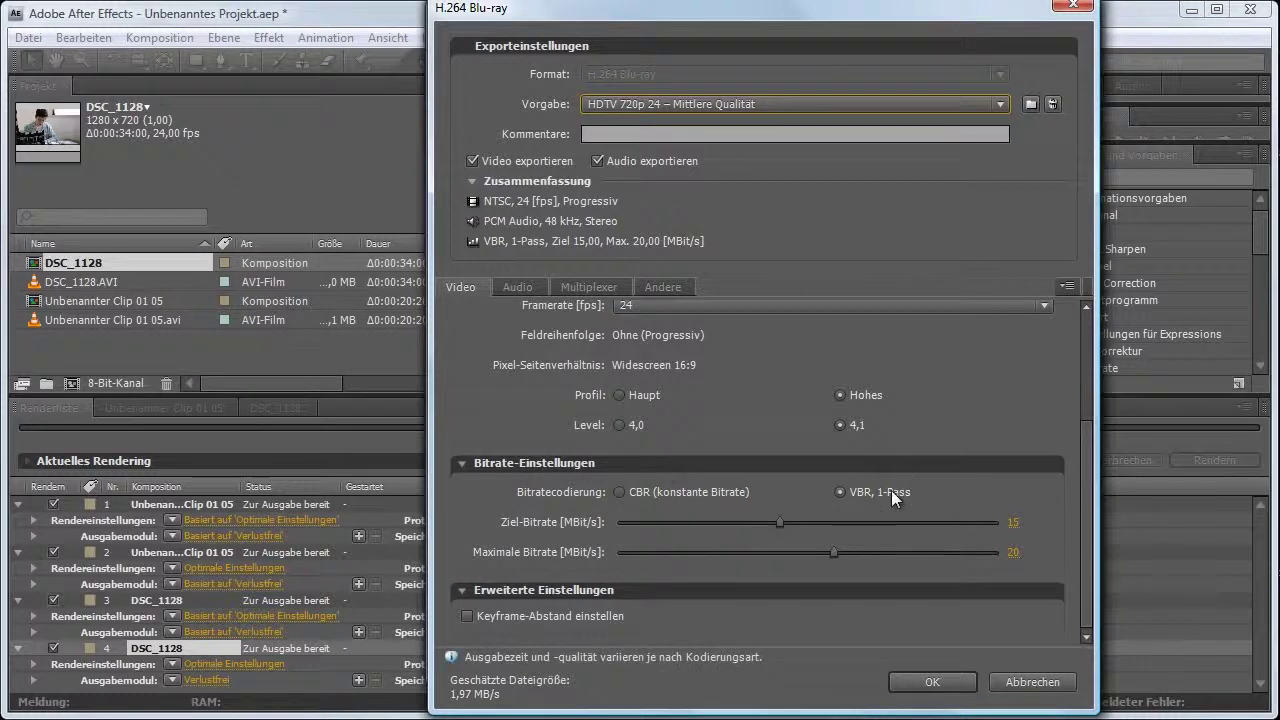
Step: Enter a 10 Mbit/s target and 12 Mbit/s maximum bitrate and accept the H.264 Blu-ray options
left_click_drag(1083, 448, 1083, 489)
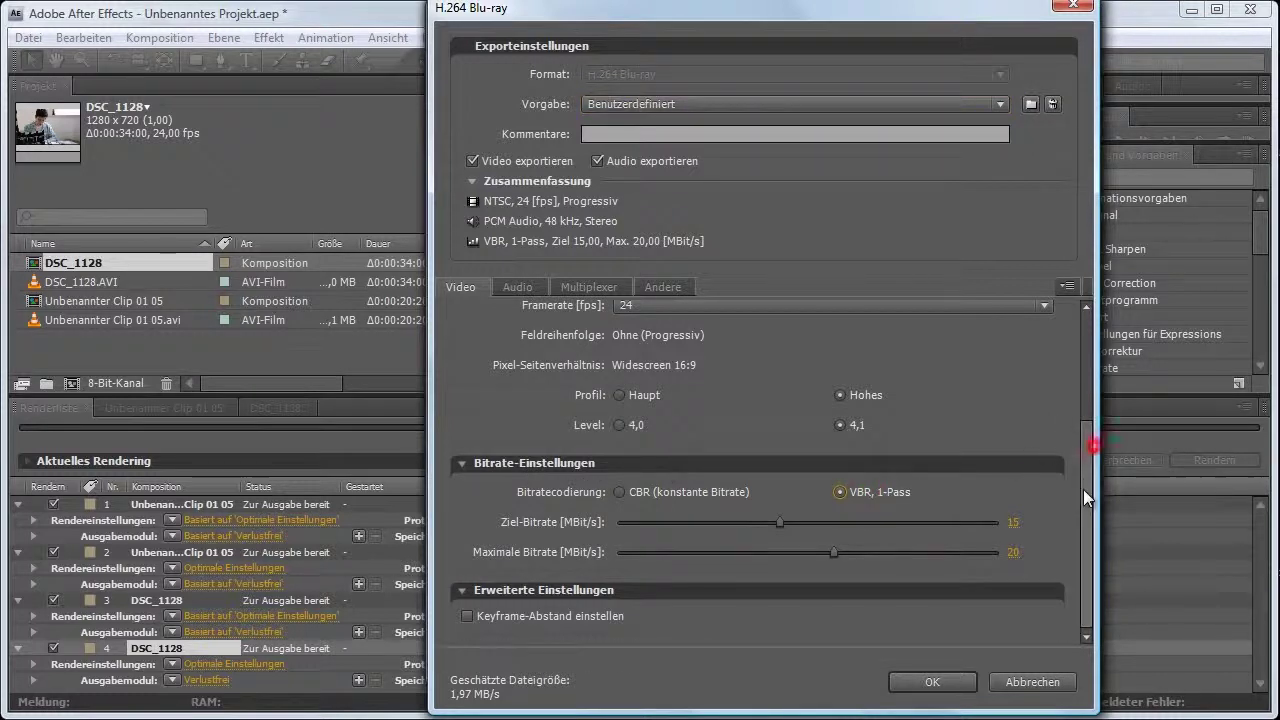
left_click(1014, 521)
type("10")
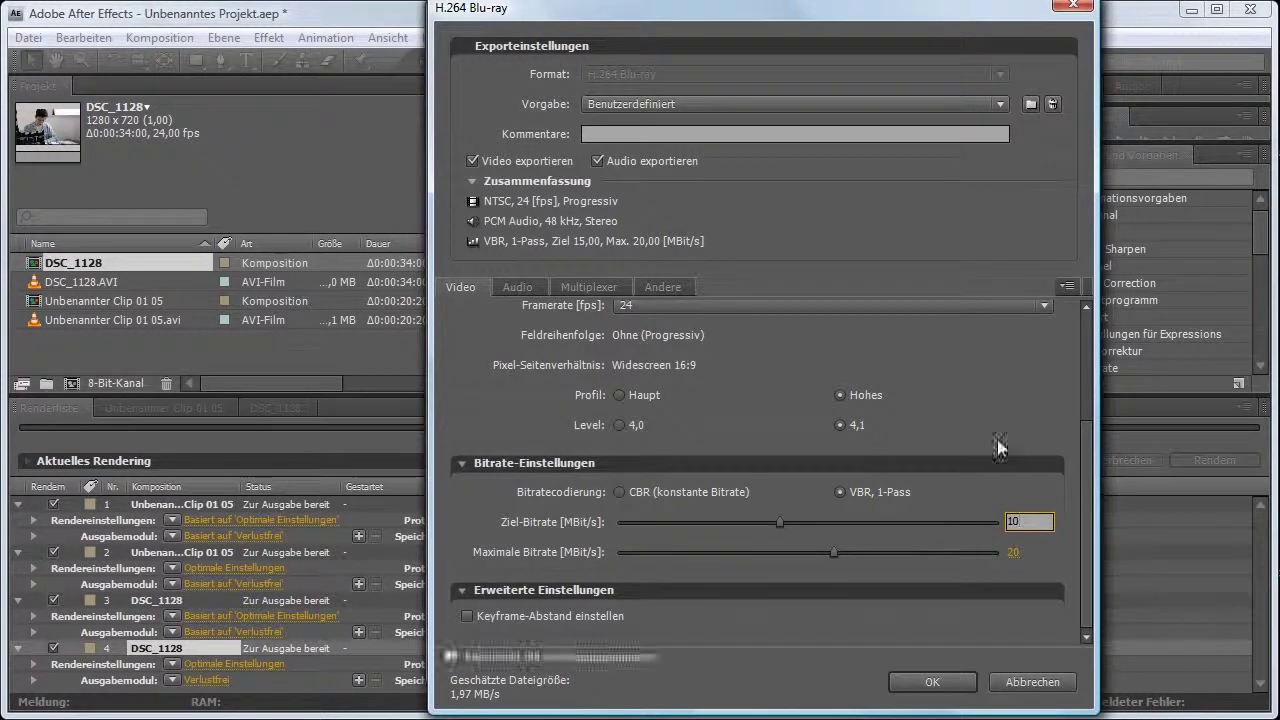
double_click(1016, 521)
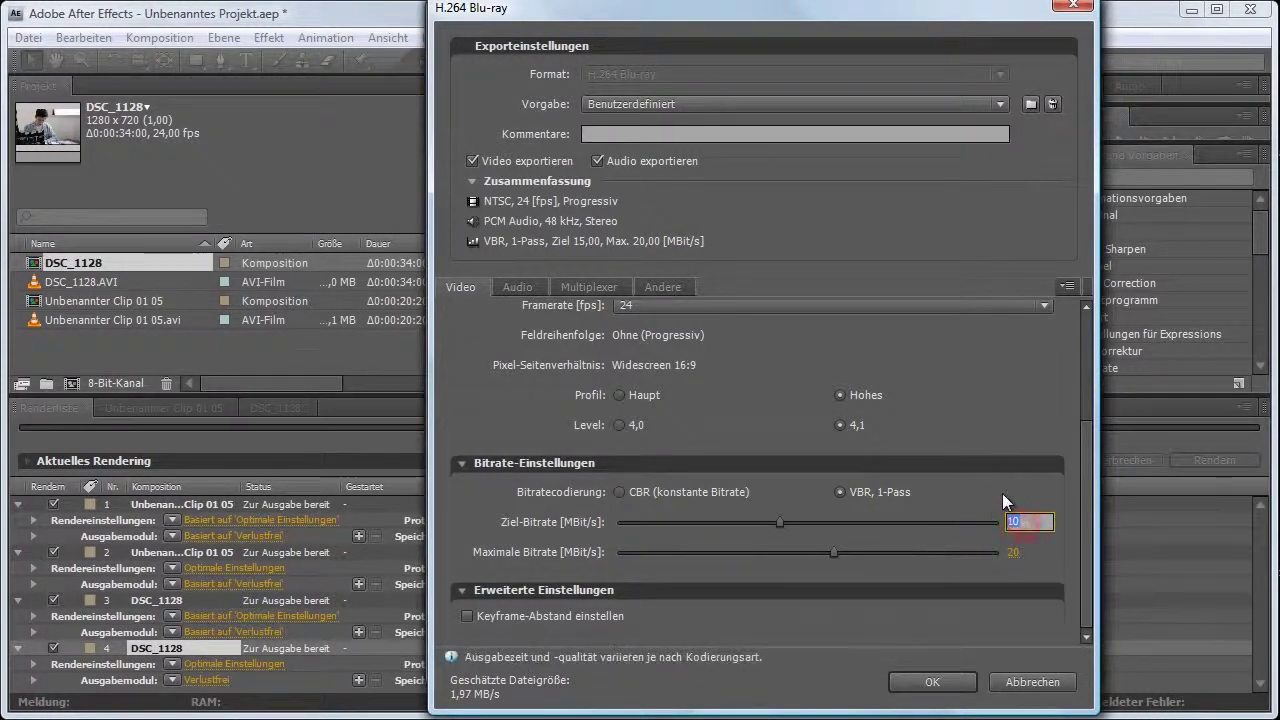
key("Return")
left_click(1012, 552)
type("12")
key("Return")
left_click(935, 682)
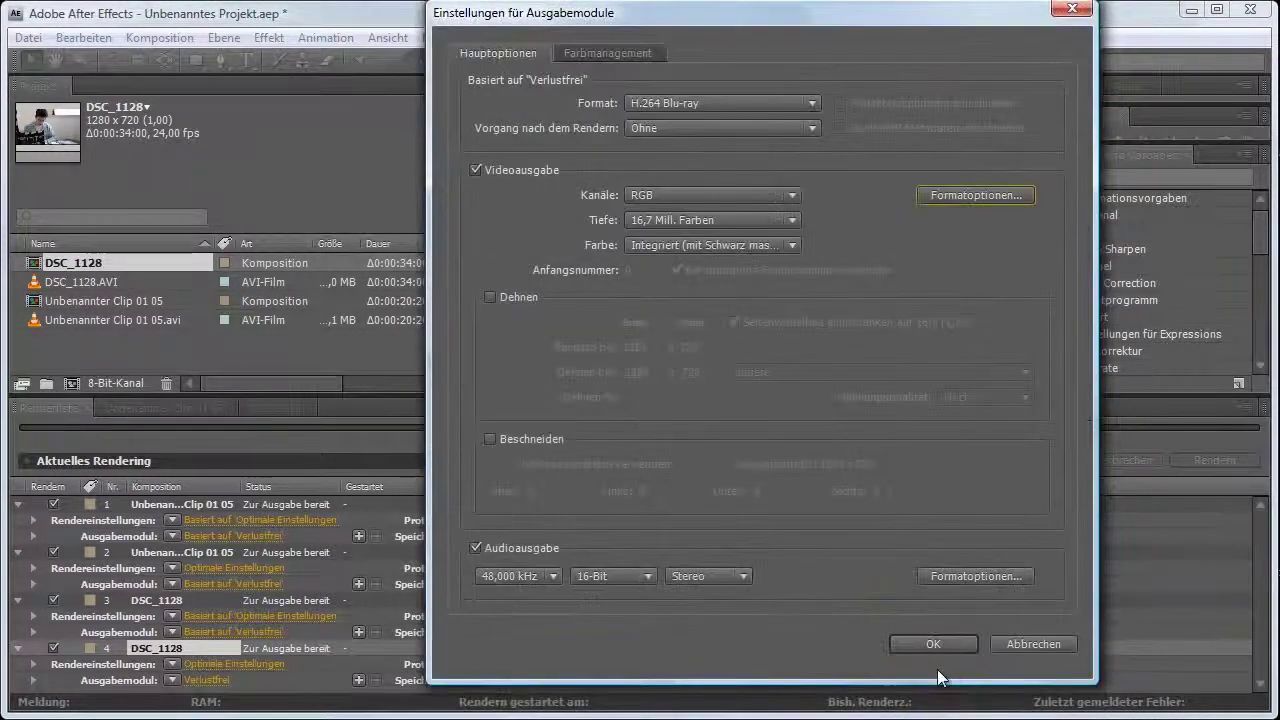
Step: Reopen the format options, briefly try 13 and 18 Mbit/s, then restore 10 and 12 and confirm
left_click(957, 193)
scroll(1088, 524, "down", 3)
left_click(1015, 557)
type("13,")
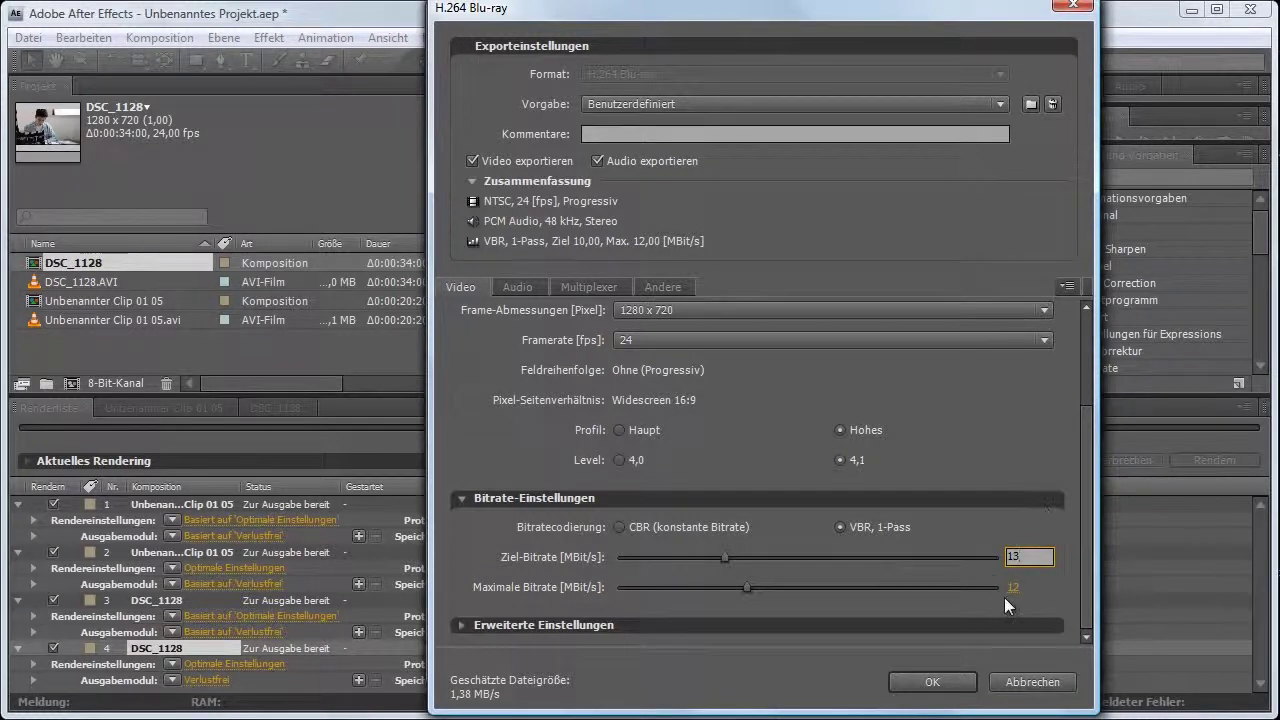
left_click(1012, 588)
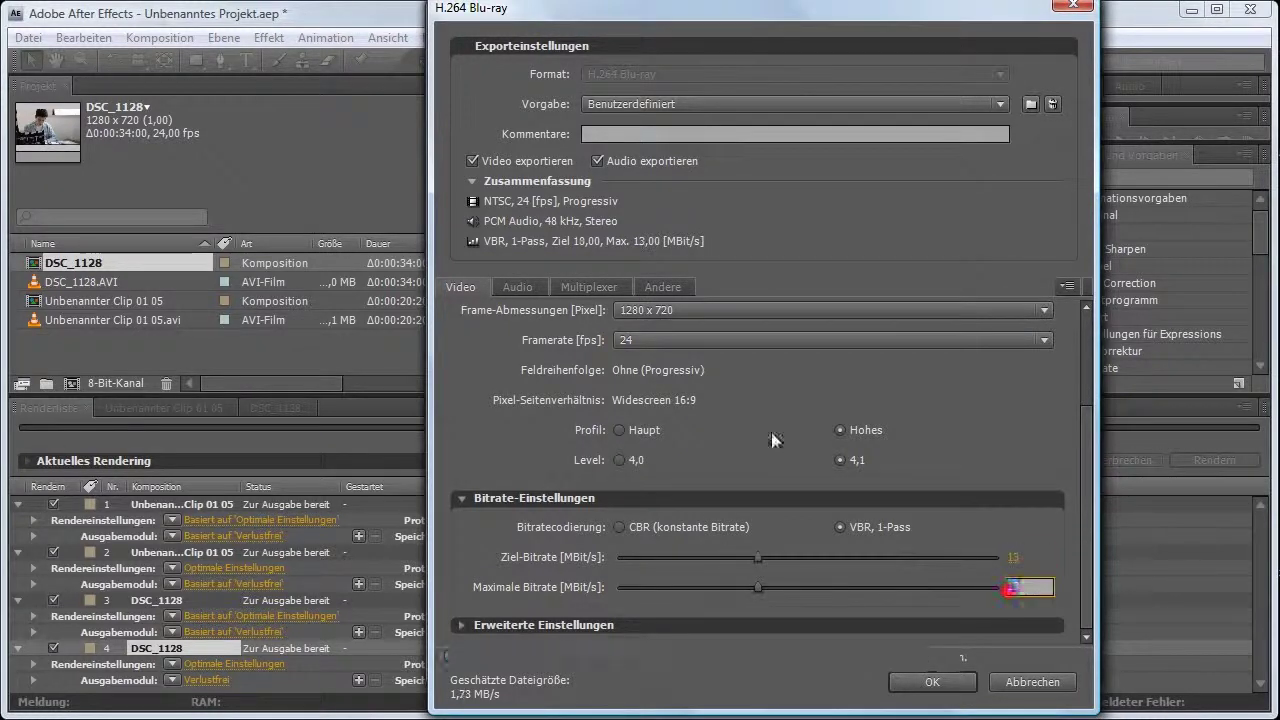
type("18")
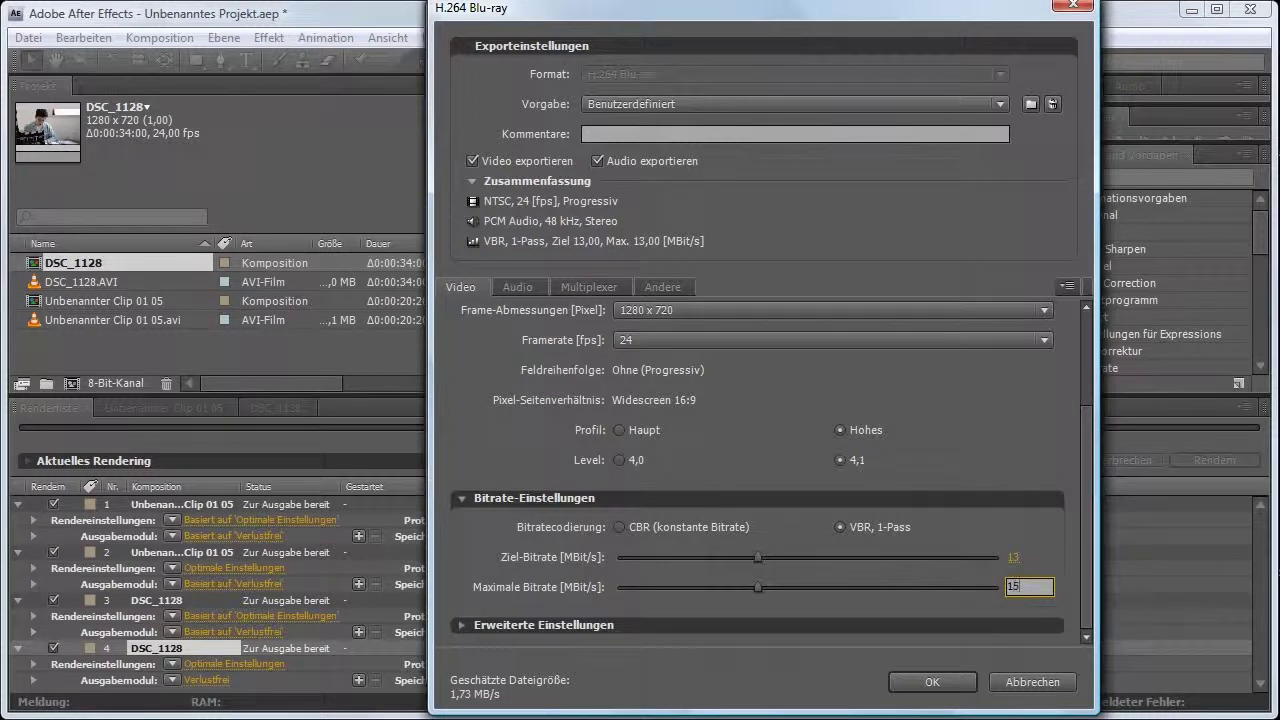
left_click(1042, 457)
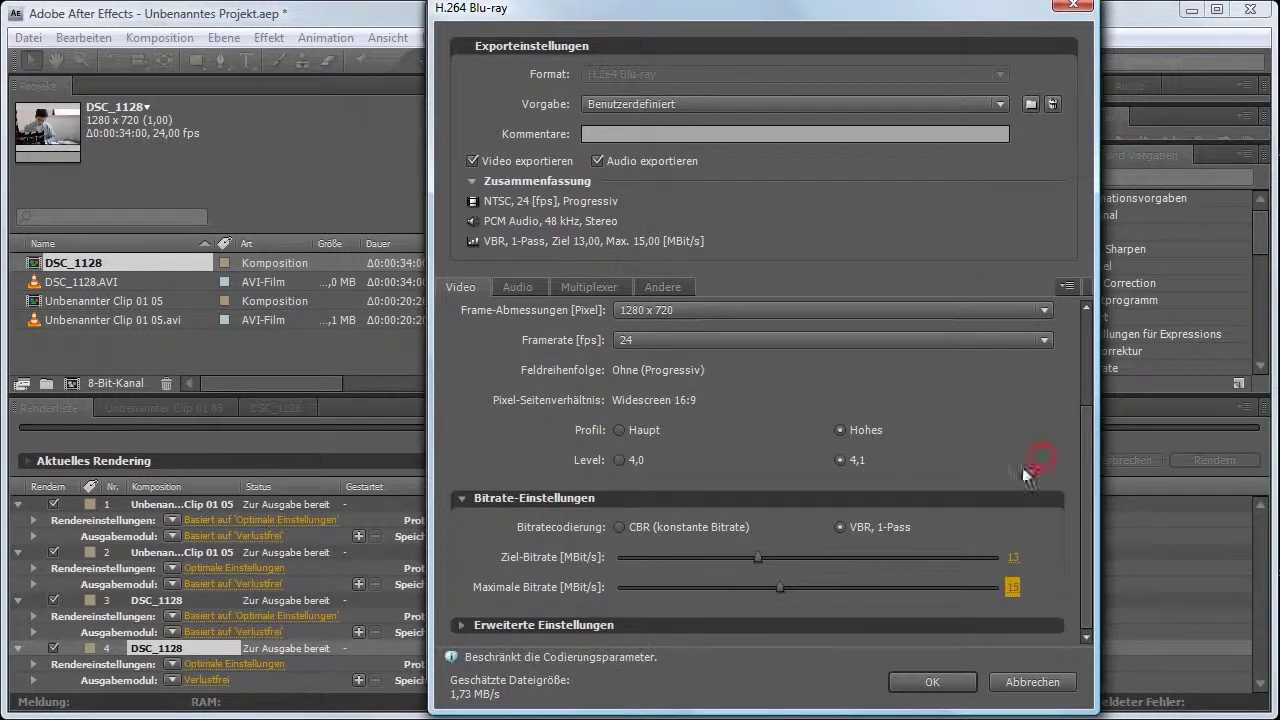
left_click(1012, 557)
type("10")
left_click(1014, 587)
type("12")
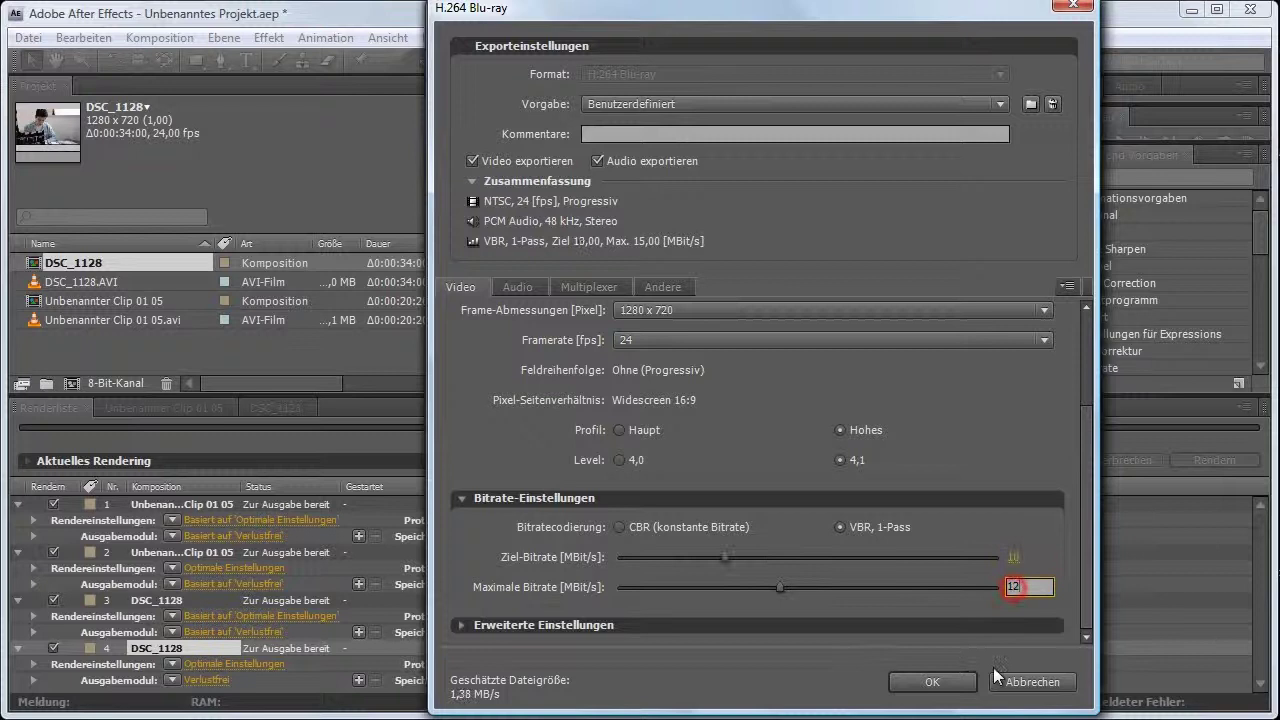
left_click(940, 681)
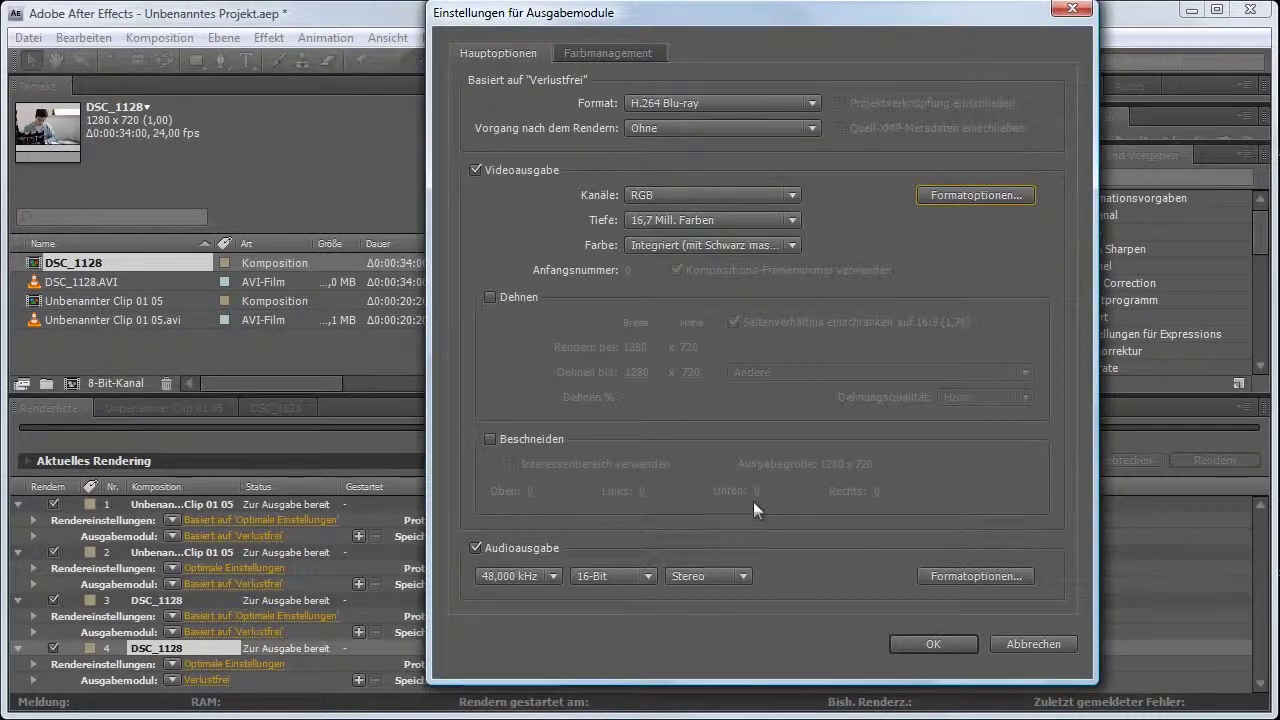
Step: Accept the fourth item's output module so it saves as DSC_1128.m4v, leaving four queued renders
left_click(935, 644)
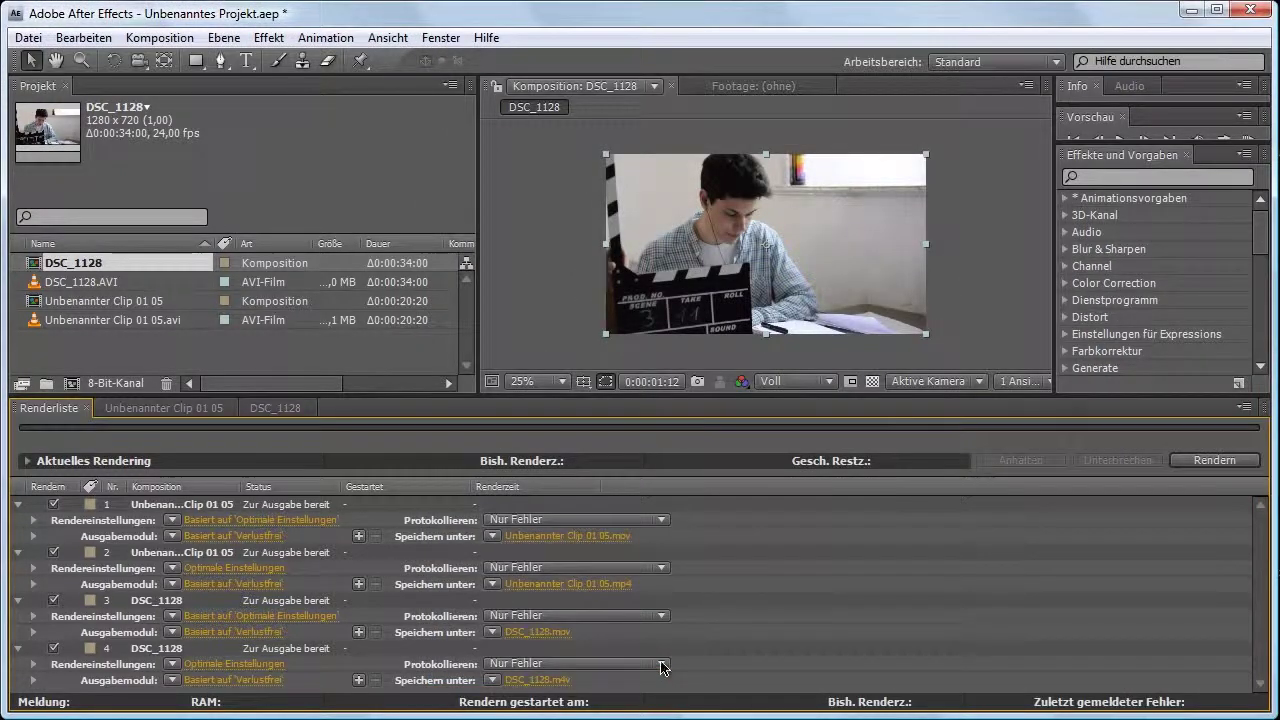
left_click(612, 681)
left_click(954, 546)
left_click(1066, 550)
mouse_move(320, 385)
left_mouse_down()
mouse_move(438, 386)
mouse_move(241, 383)
left_mouse_up()
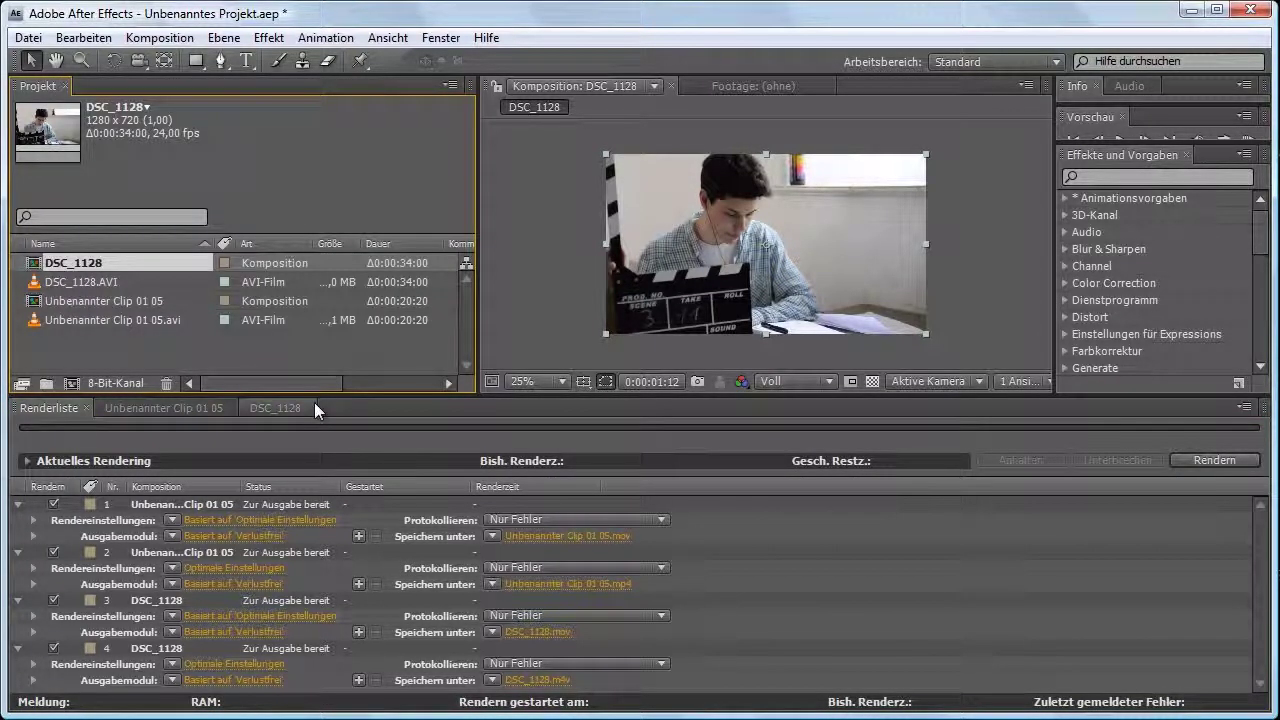